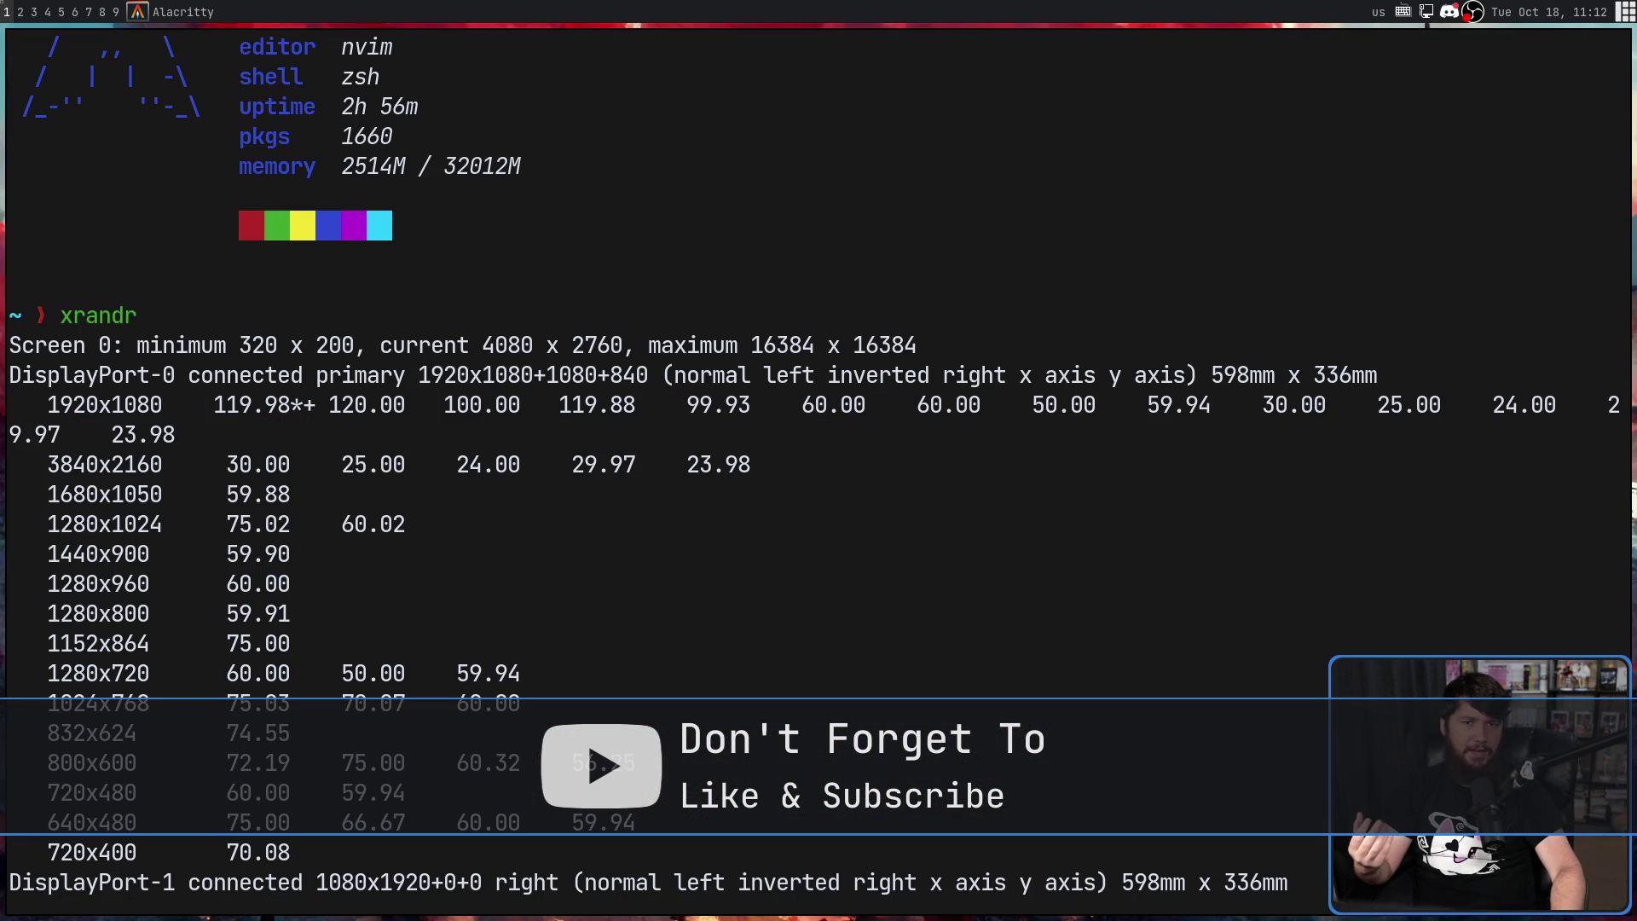
Step: Look through the xrandr output listing the connected displays and their modes
scroll(1052, 413, down, 5)
scroll(1052, 414, down, 7)
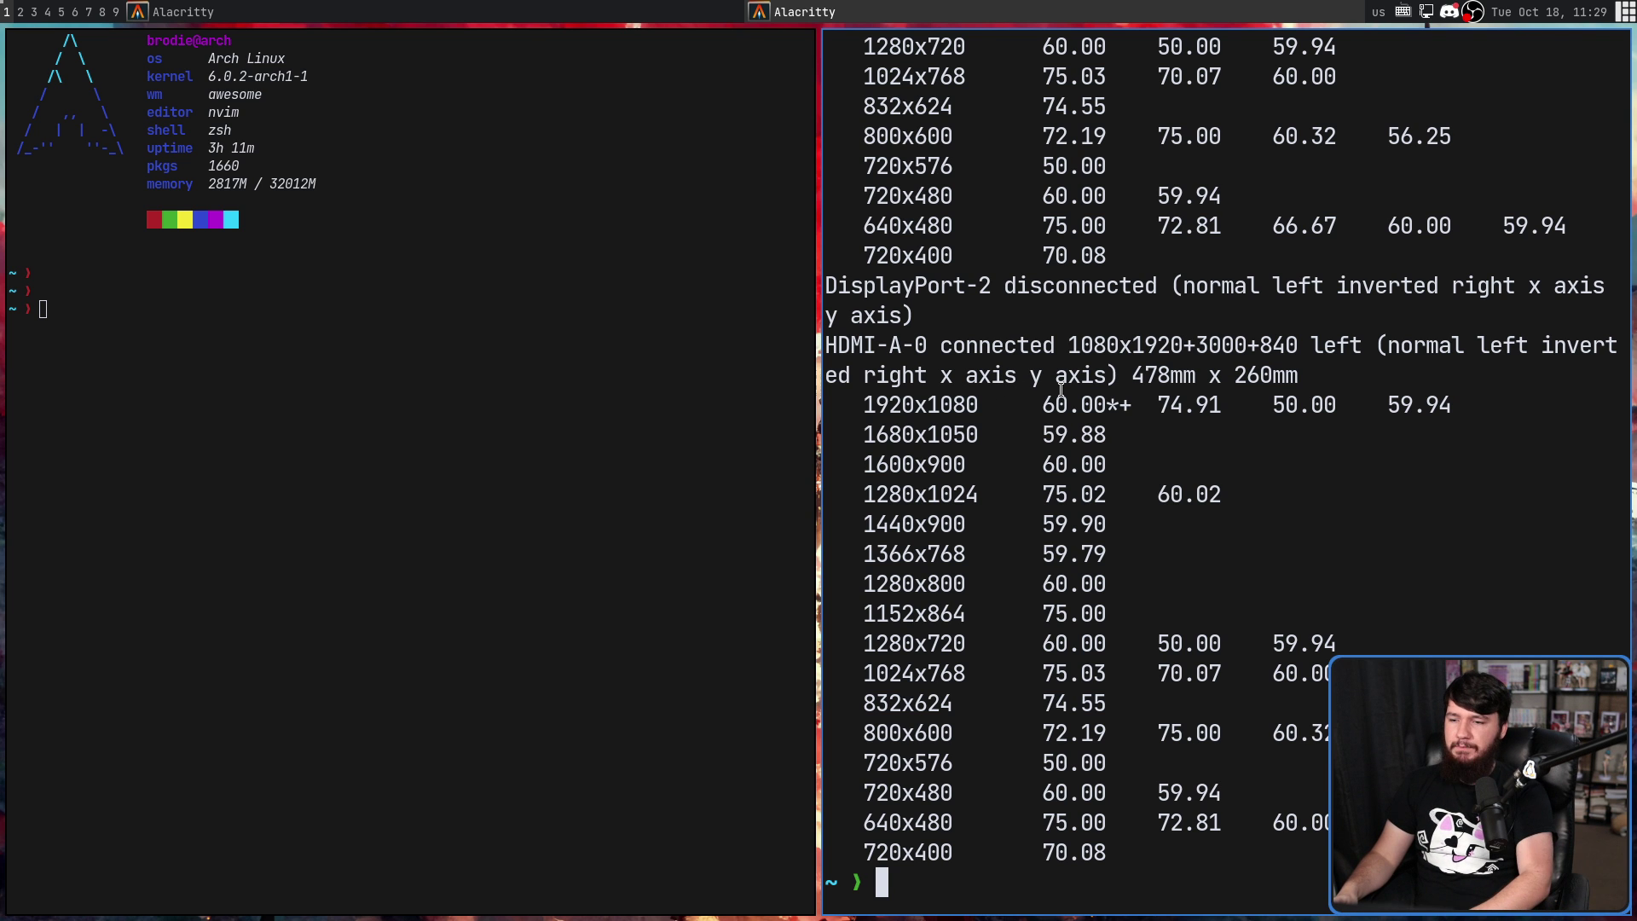
Step: Open three more terminal windows in the tiled layout on workspace 1 and focus one in the stack
key(super+Return)
key(super+Return)
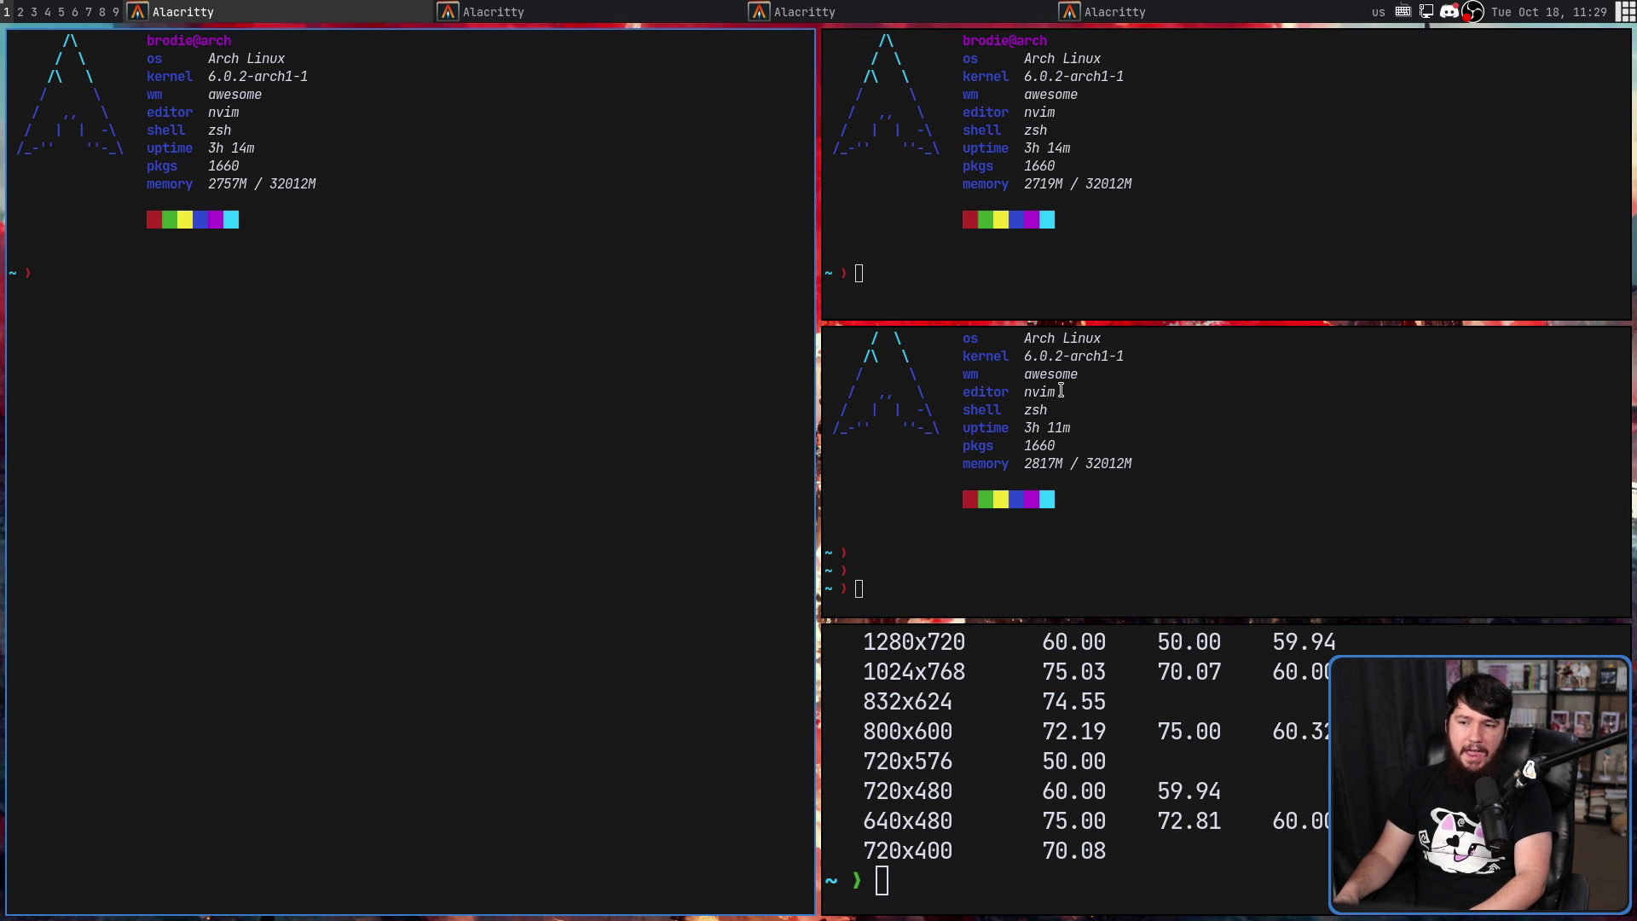
key(super+Return)
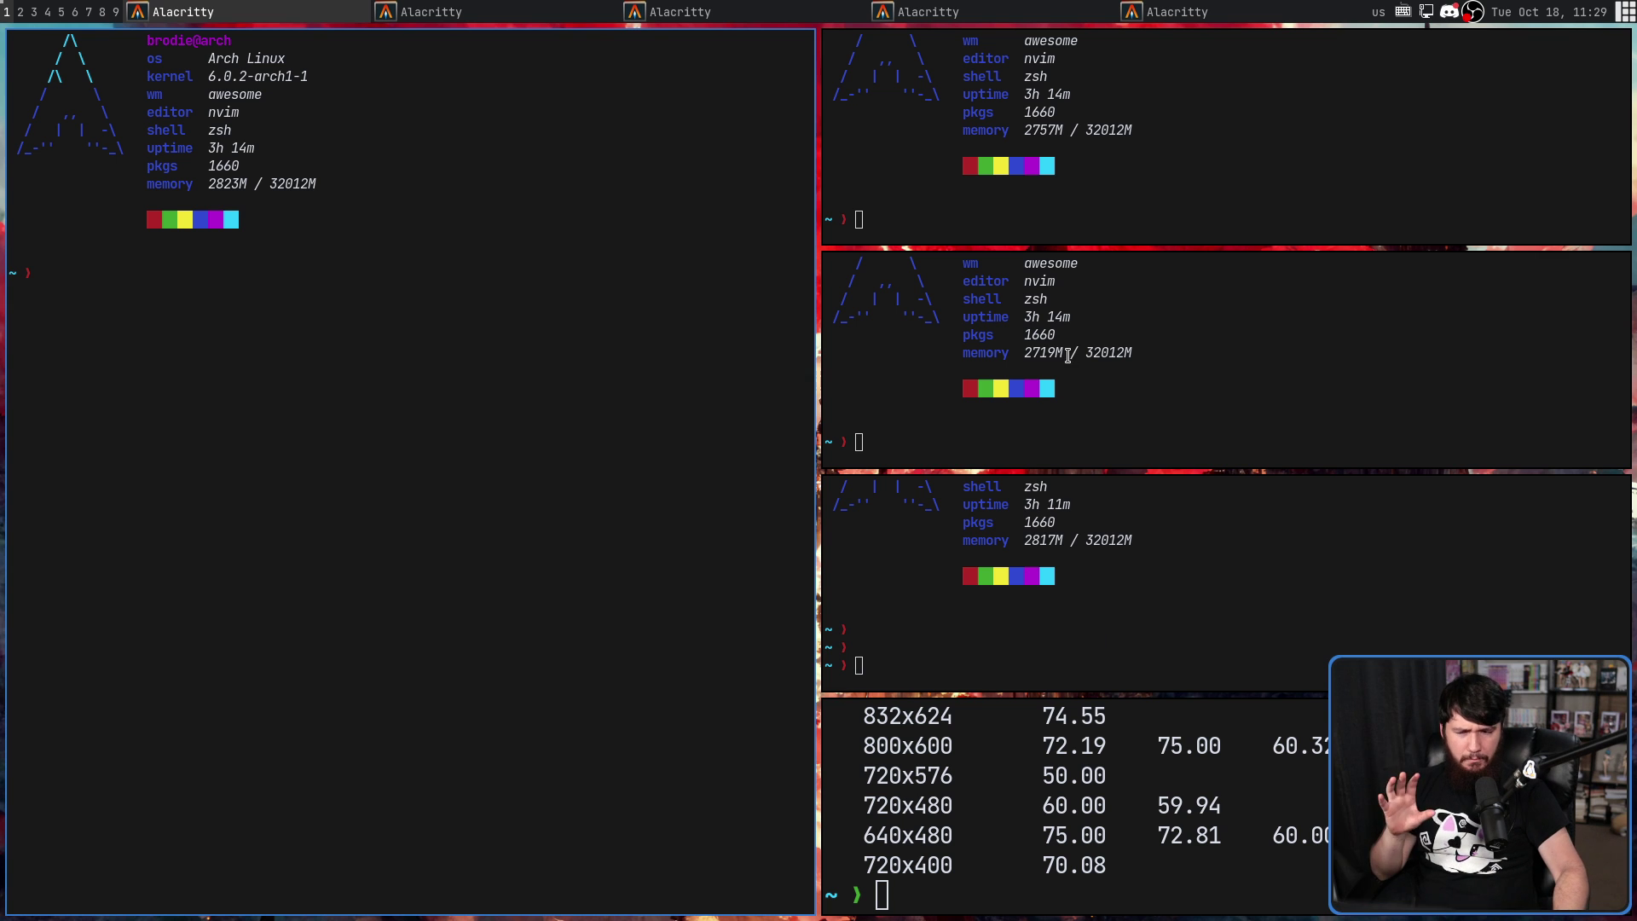
click(1106, 390)
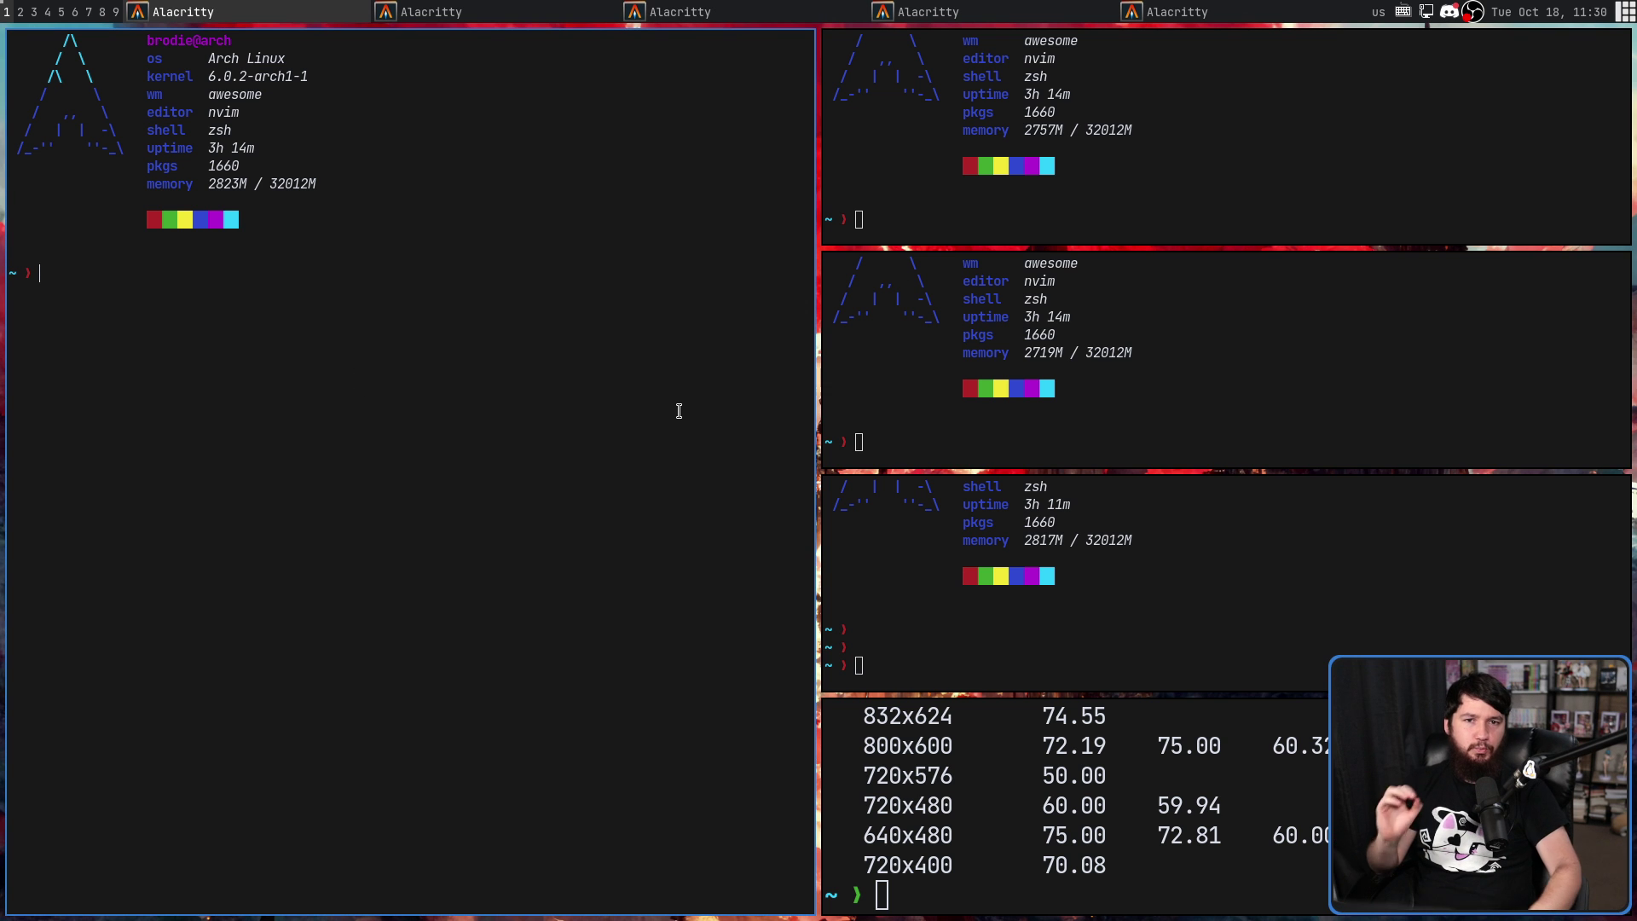
Step: Cycle through several window layouts on workspace 1 and focus the large terminal
key(super+space)
key(super+space)
key(super+space)
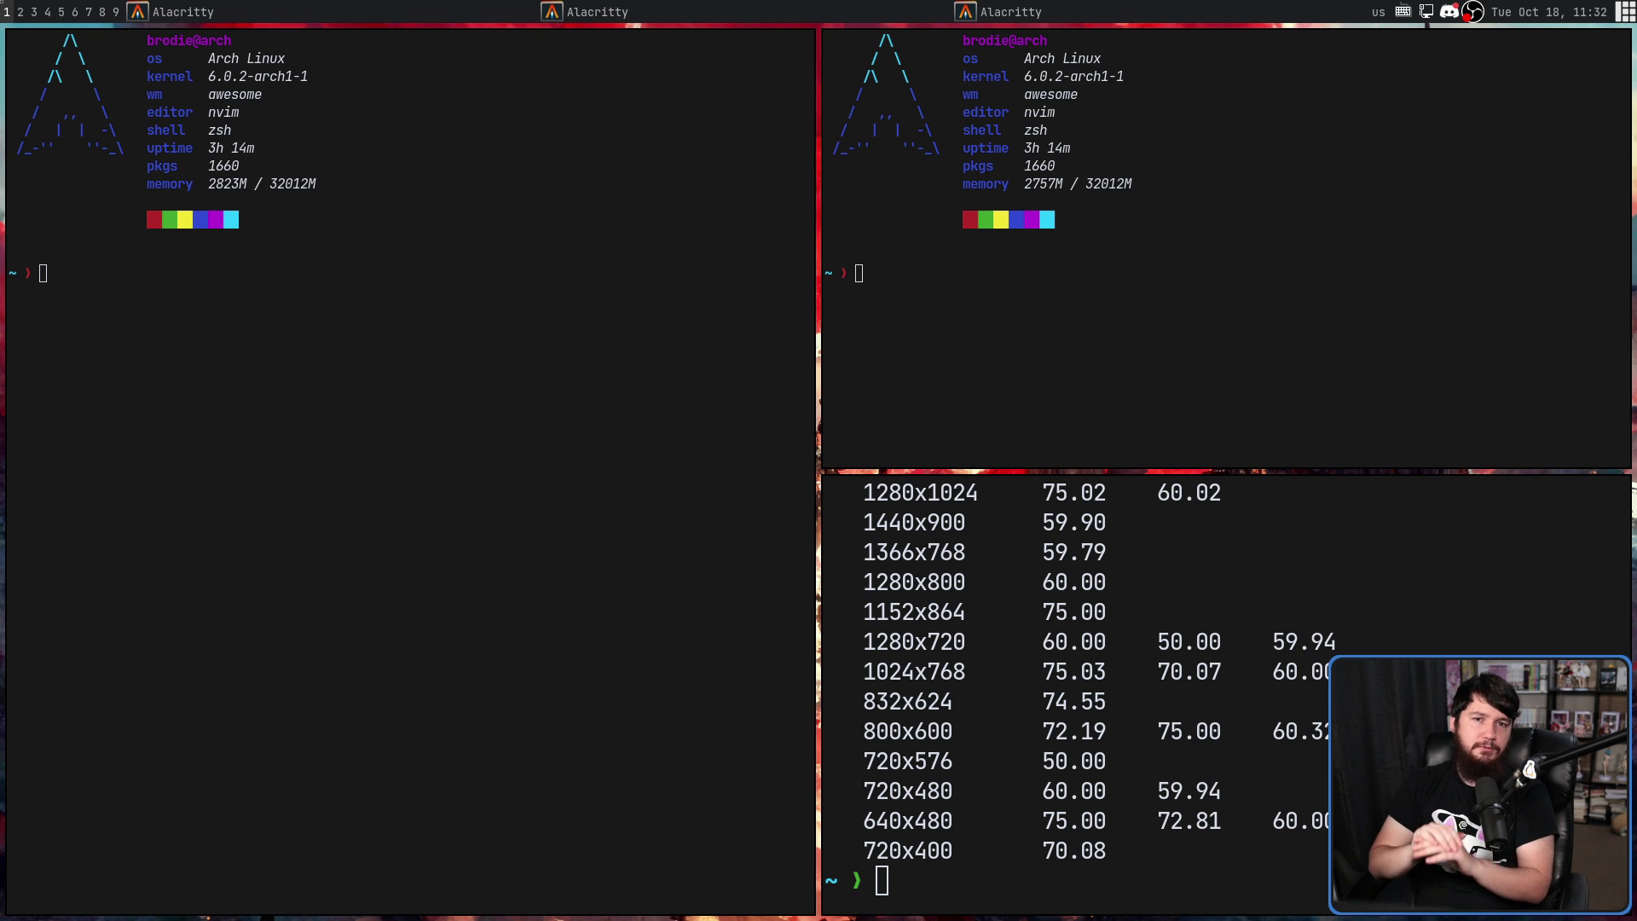
click(101, 415)
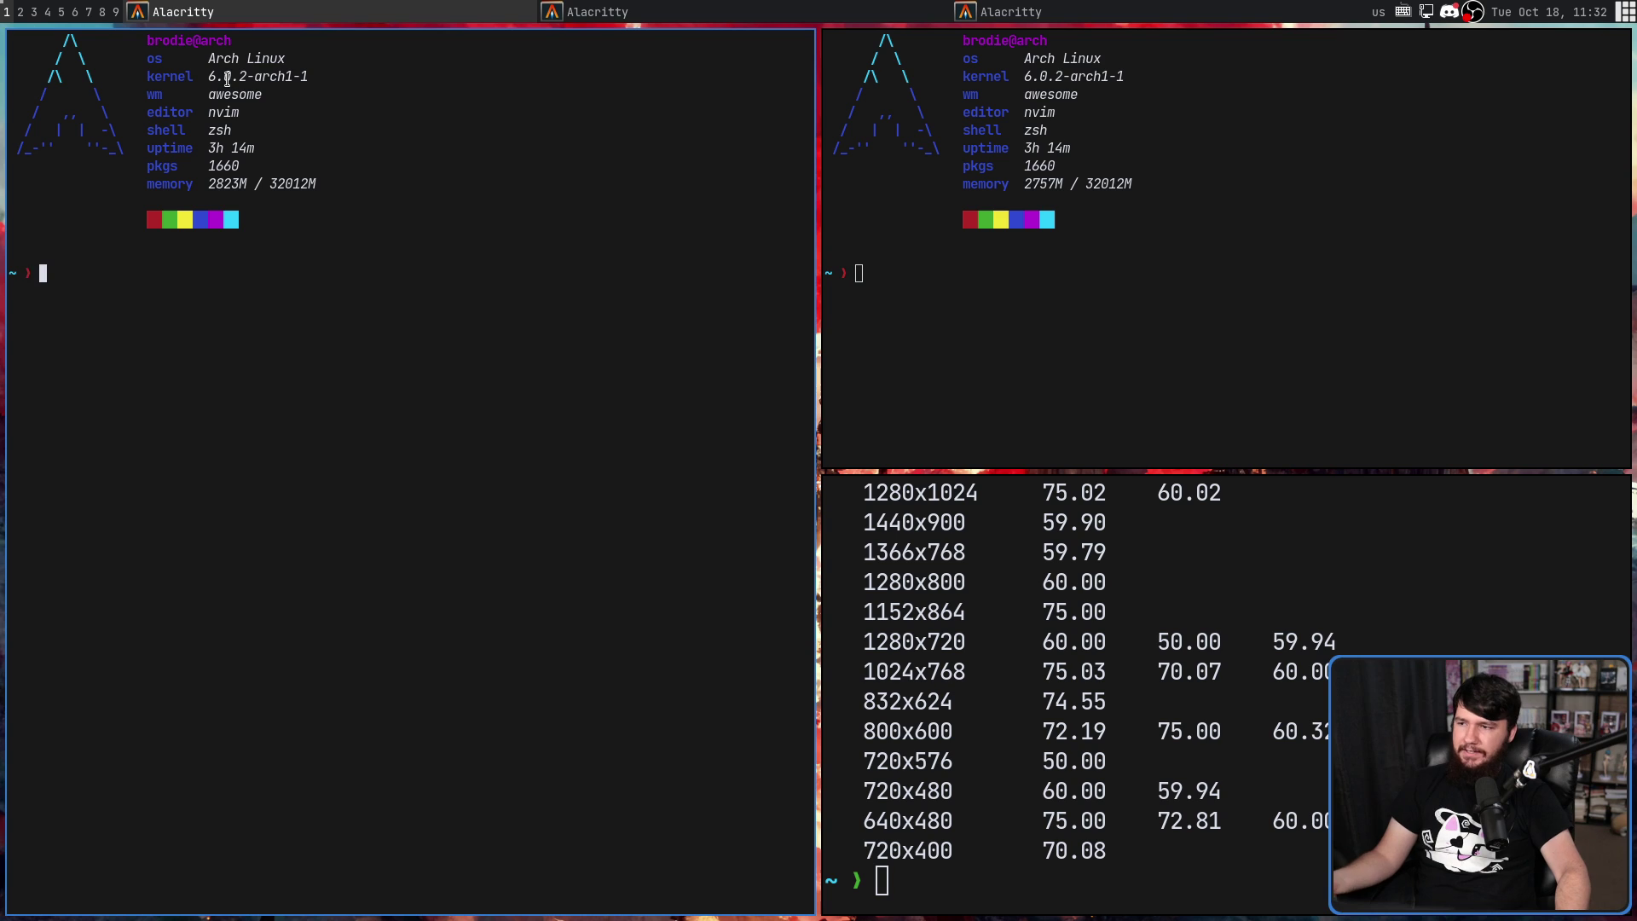
Step: Switch through the empty workspaces to workspace 3 and open three terminal windows there
key(super+3)
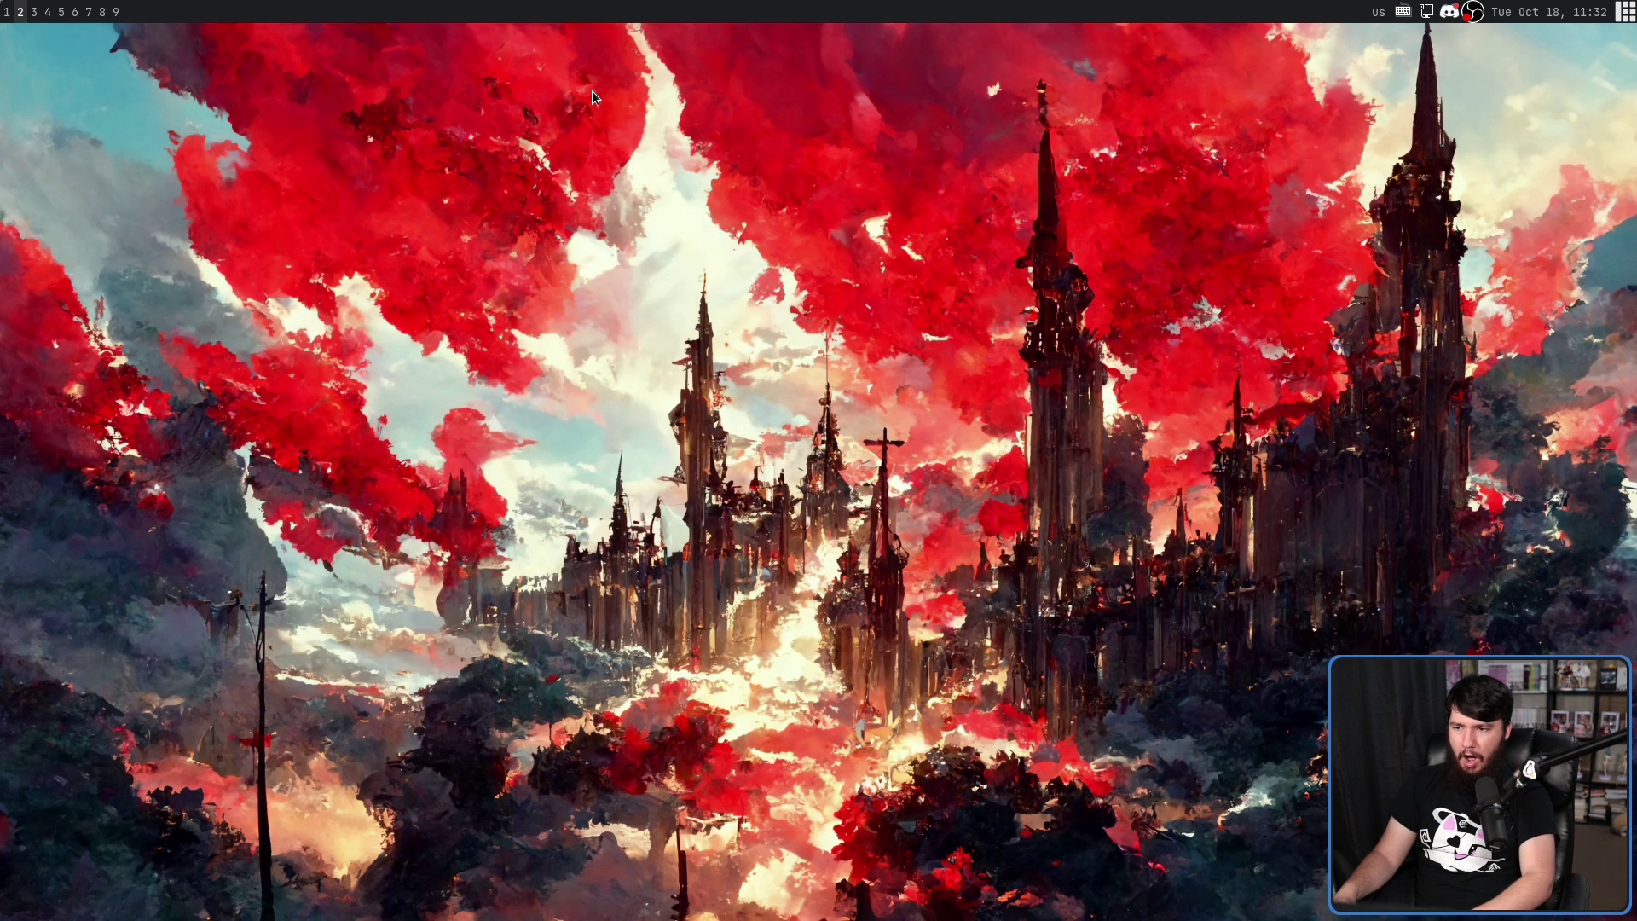
key(super+2)
key(super+3)
key(super+Return)
key(super+Return)
key(super+Return)
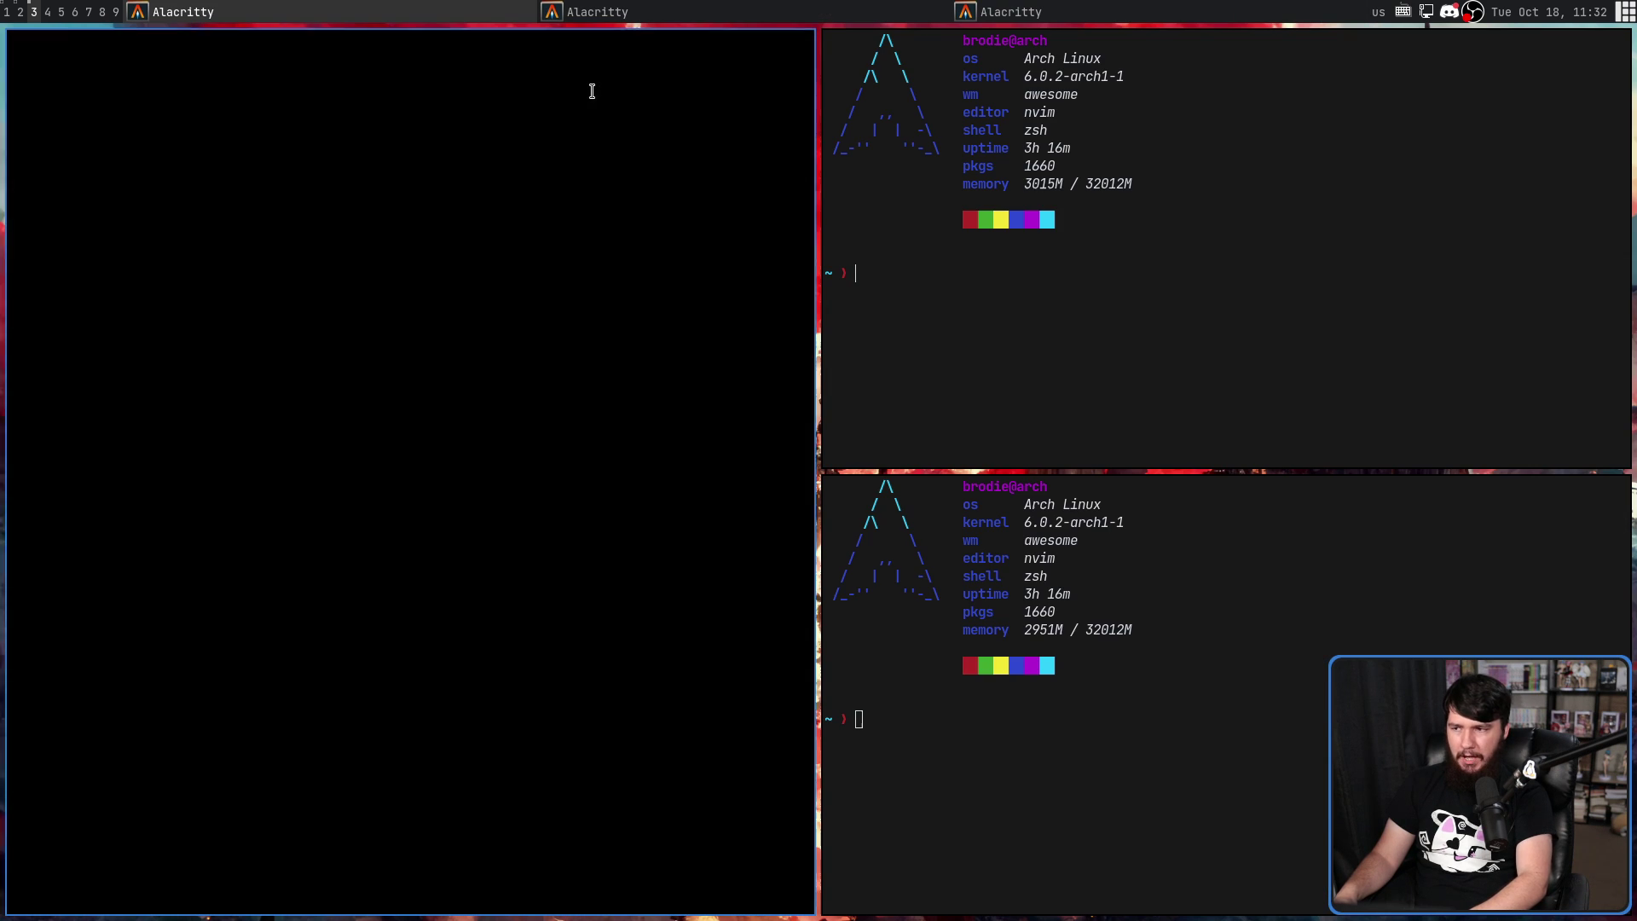
Step: Switch to workspace 4 and open three terminal windows there
key(super+4)
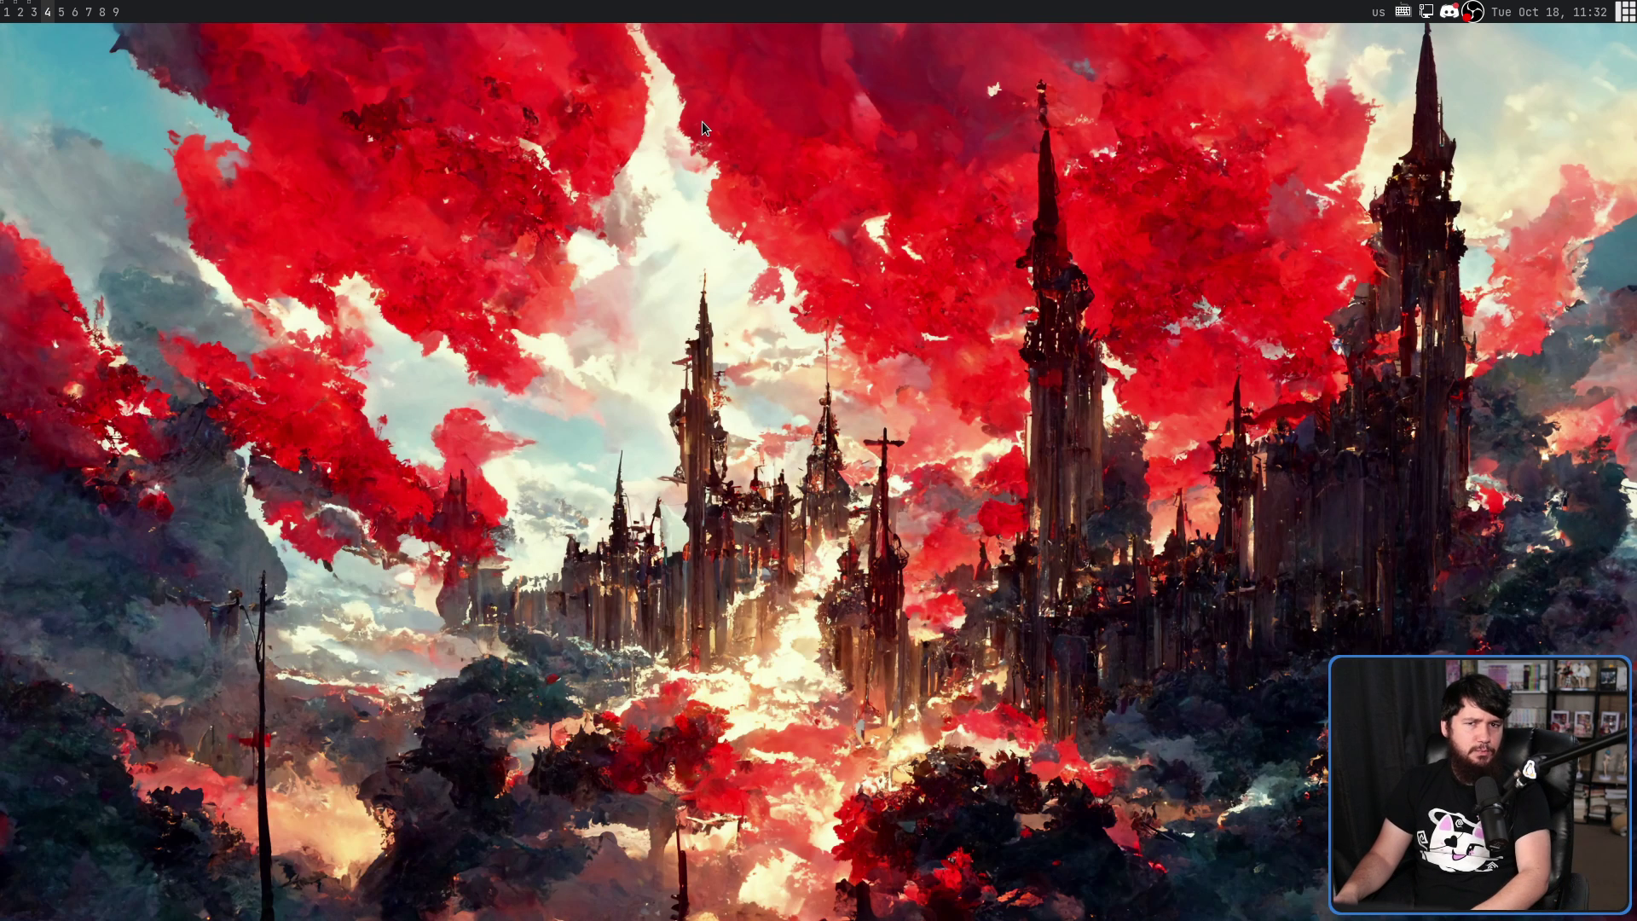
key(super+Return)
key(super+Return)
key(super+Return)
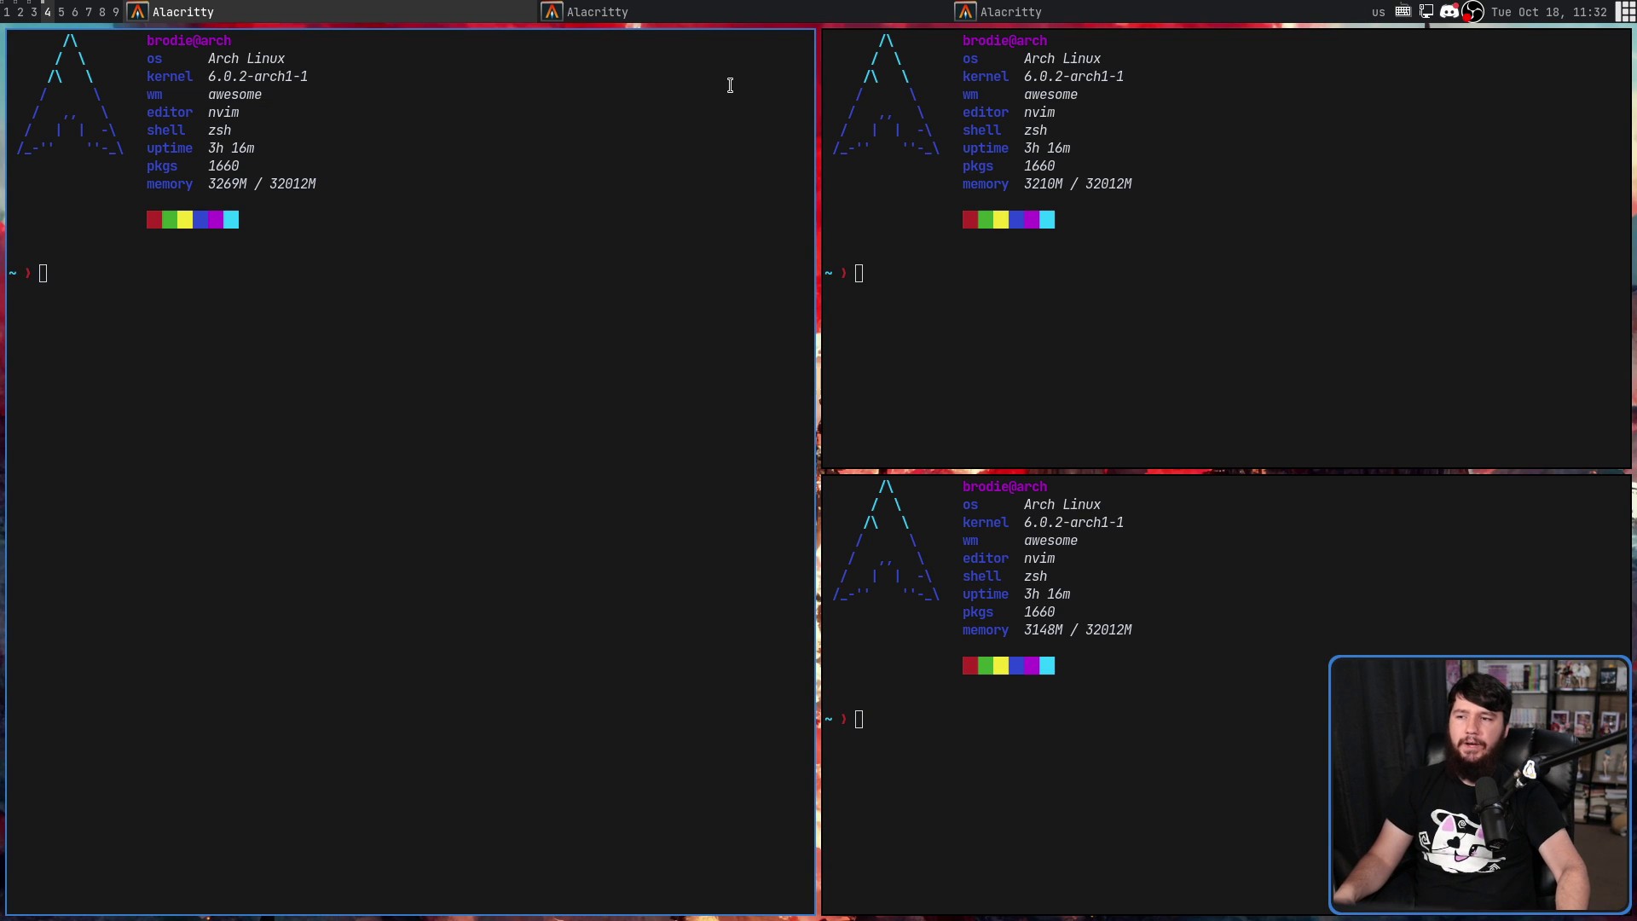
Step: Close the three terminal windows on workspace 4
key(super+5)
key(super+3)
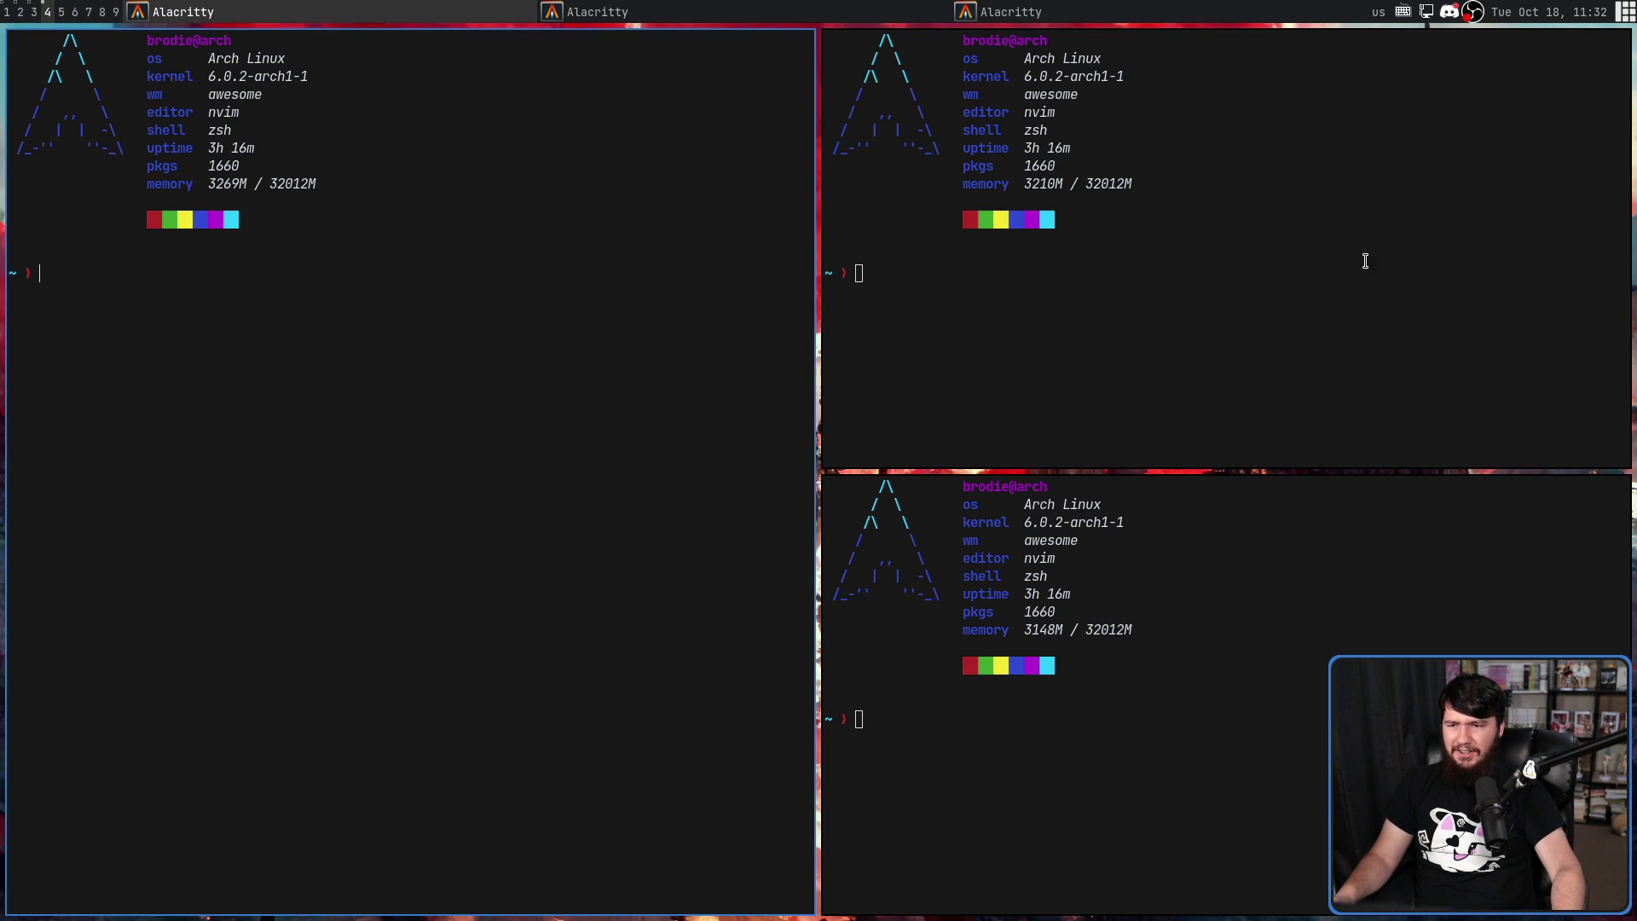
key(super+shift+c)
key(super+shift+c)
key(super+shift+c)
Step: Flip through workspaces 2, 4 and 5 and return to the terminals on workspace 3
key(super+2)
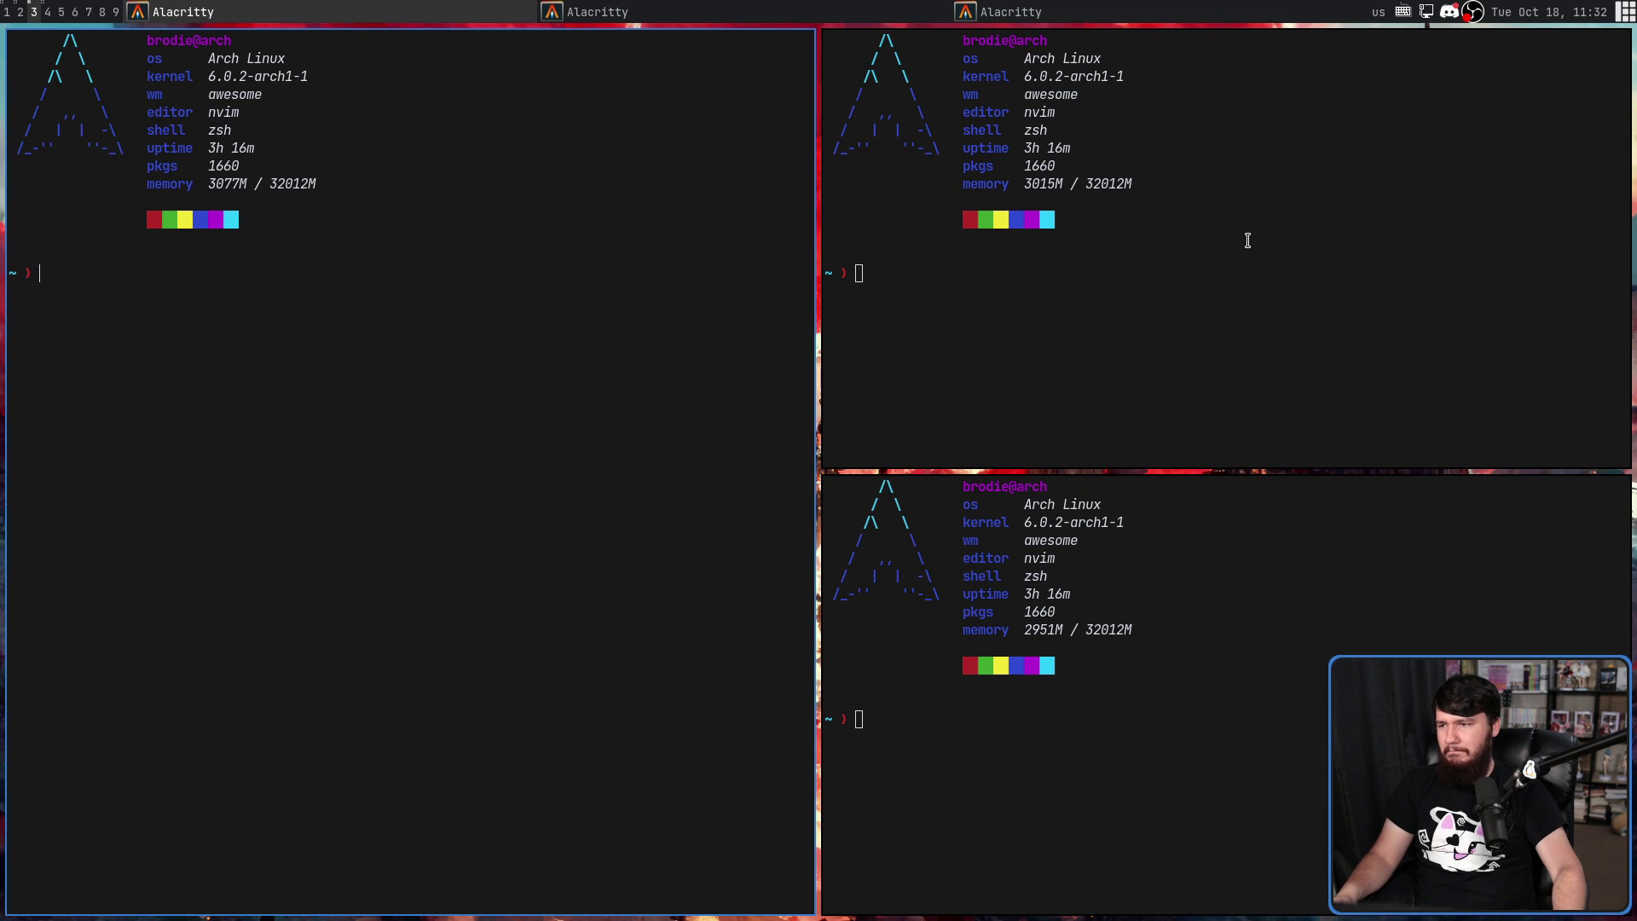
key(super+4)
key(super+5)
key(super+3)
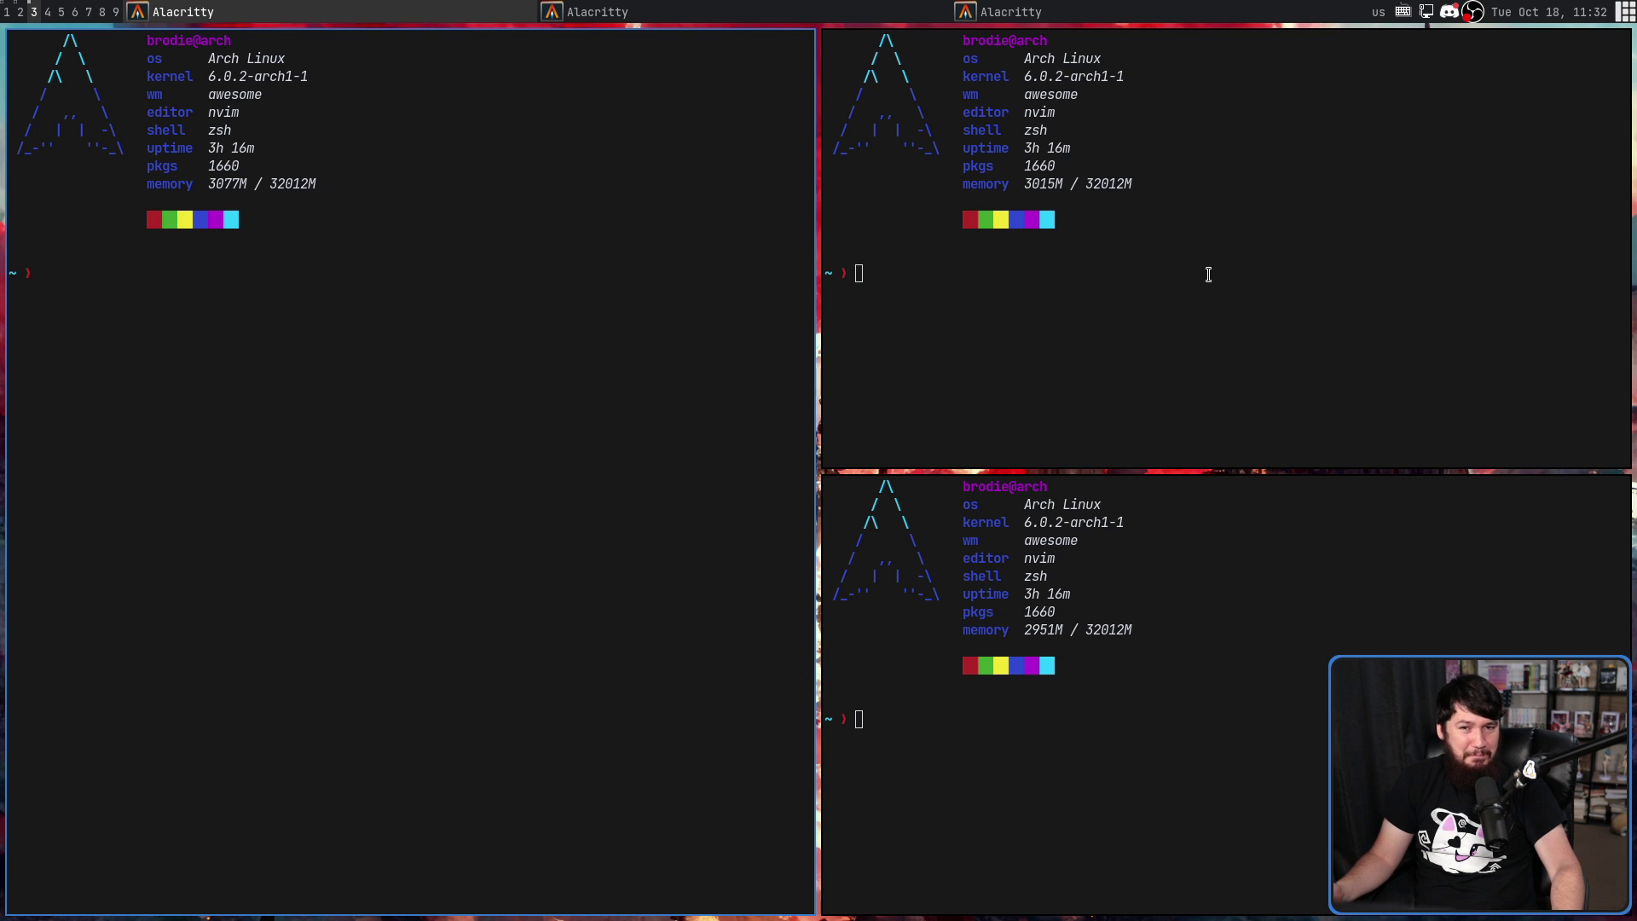
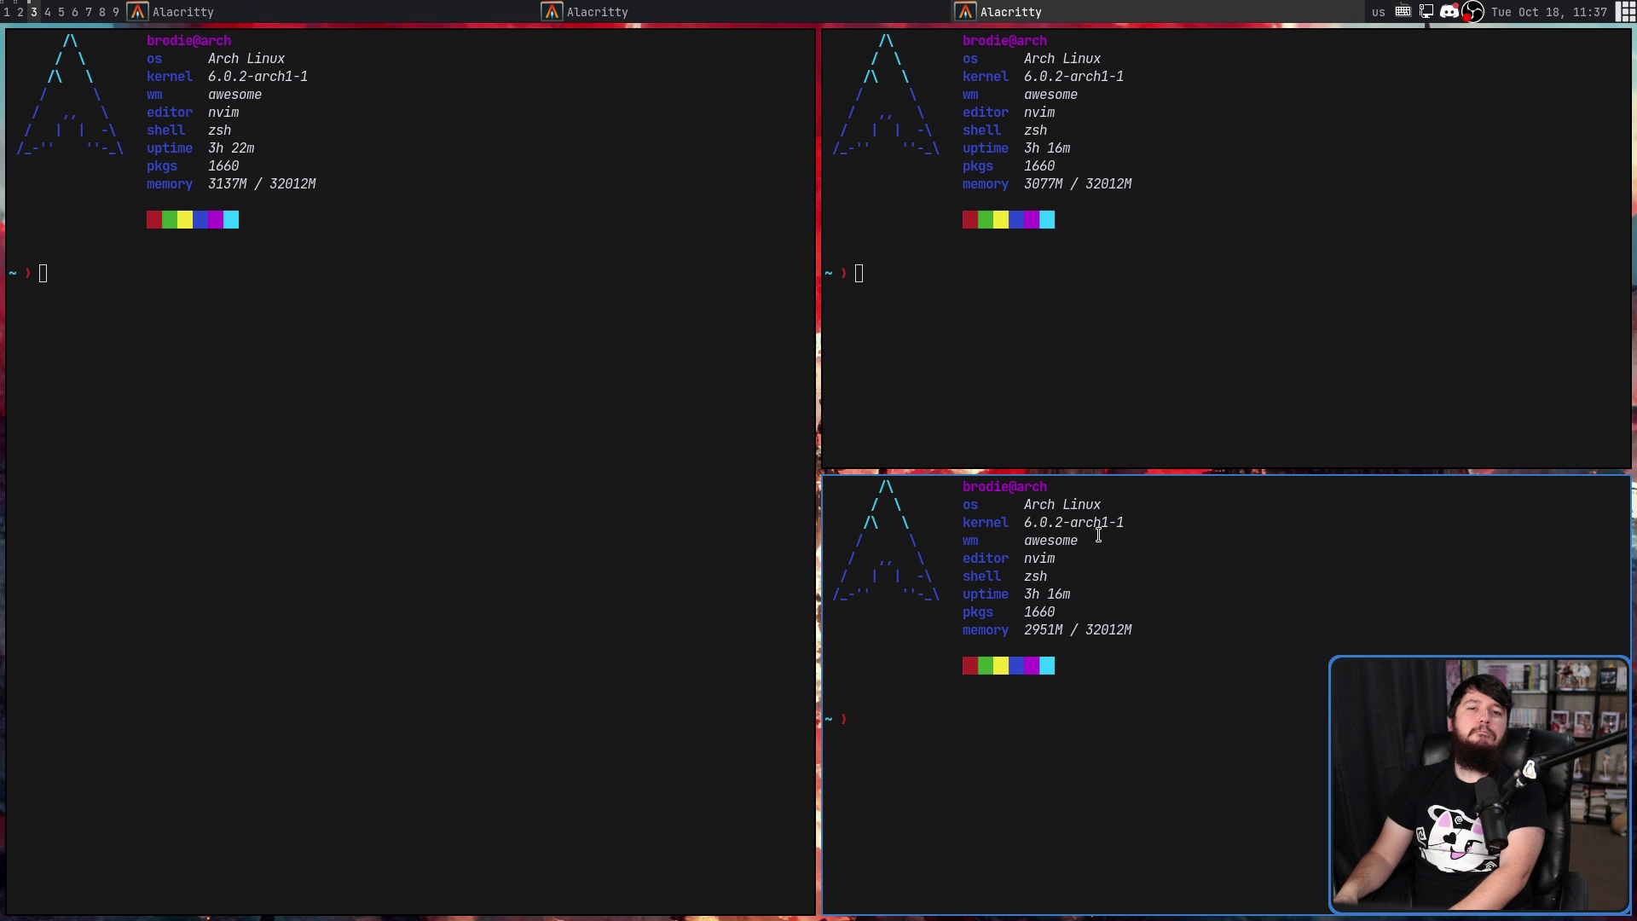
Step: Float the lower terminal over the middle of the screen and run the lf file manager in it
key(super+ctrl+space)
drag(541, 15, 1027, 252)
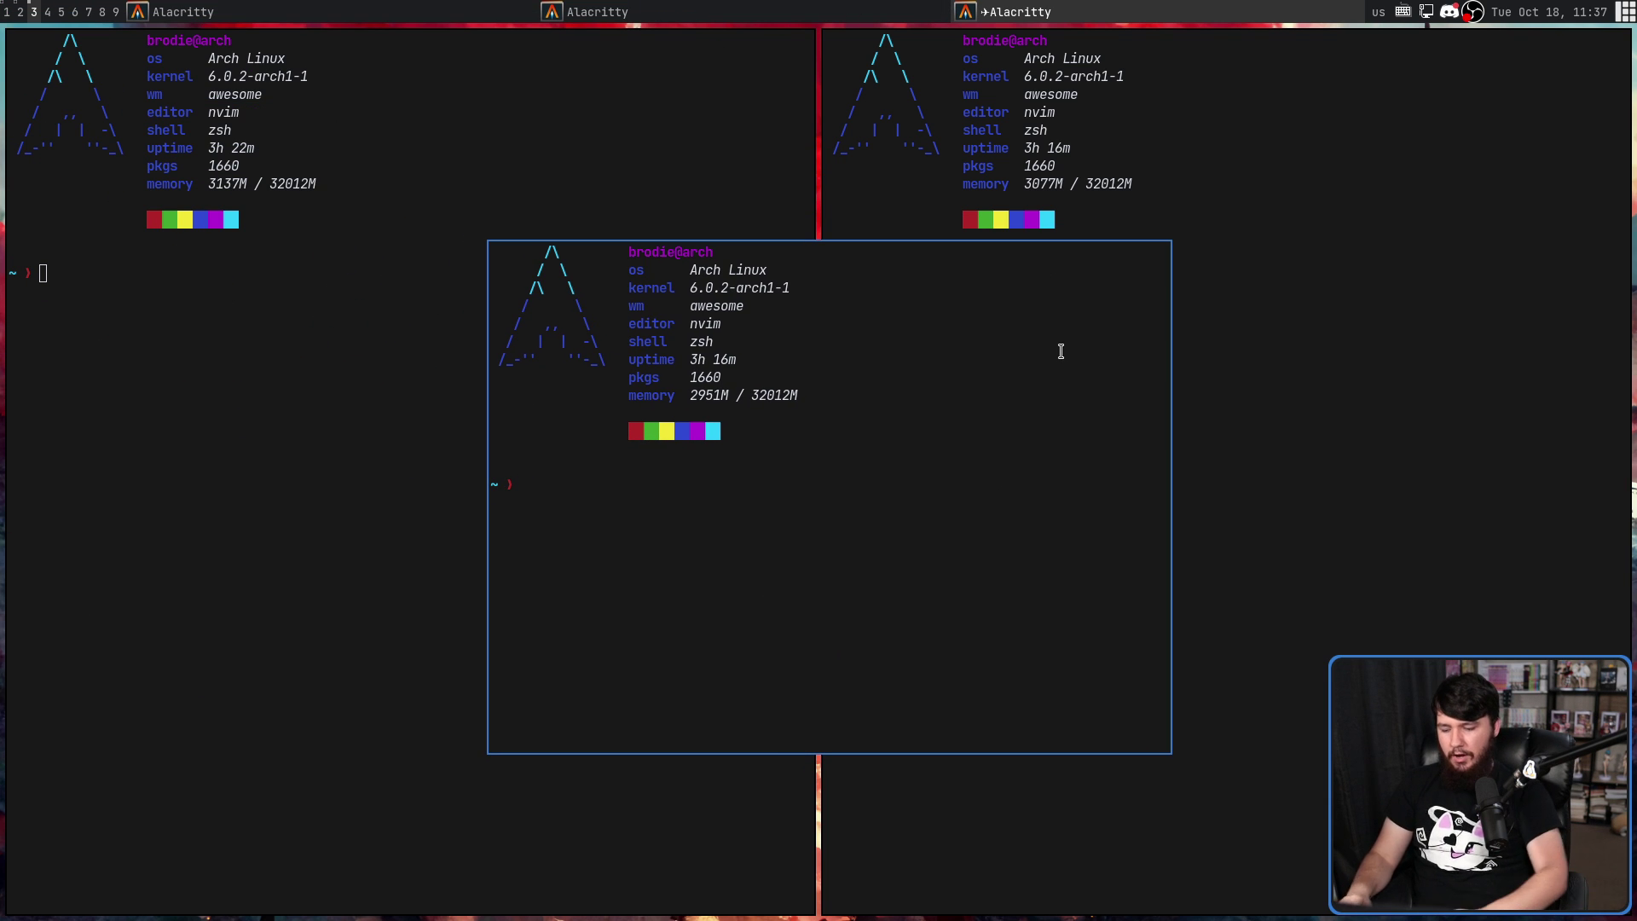
text(lf)
key(Return)
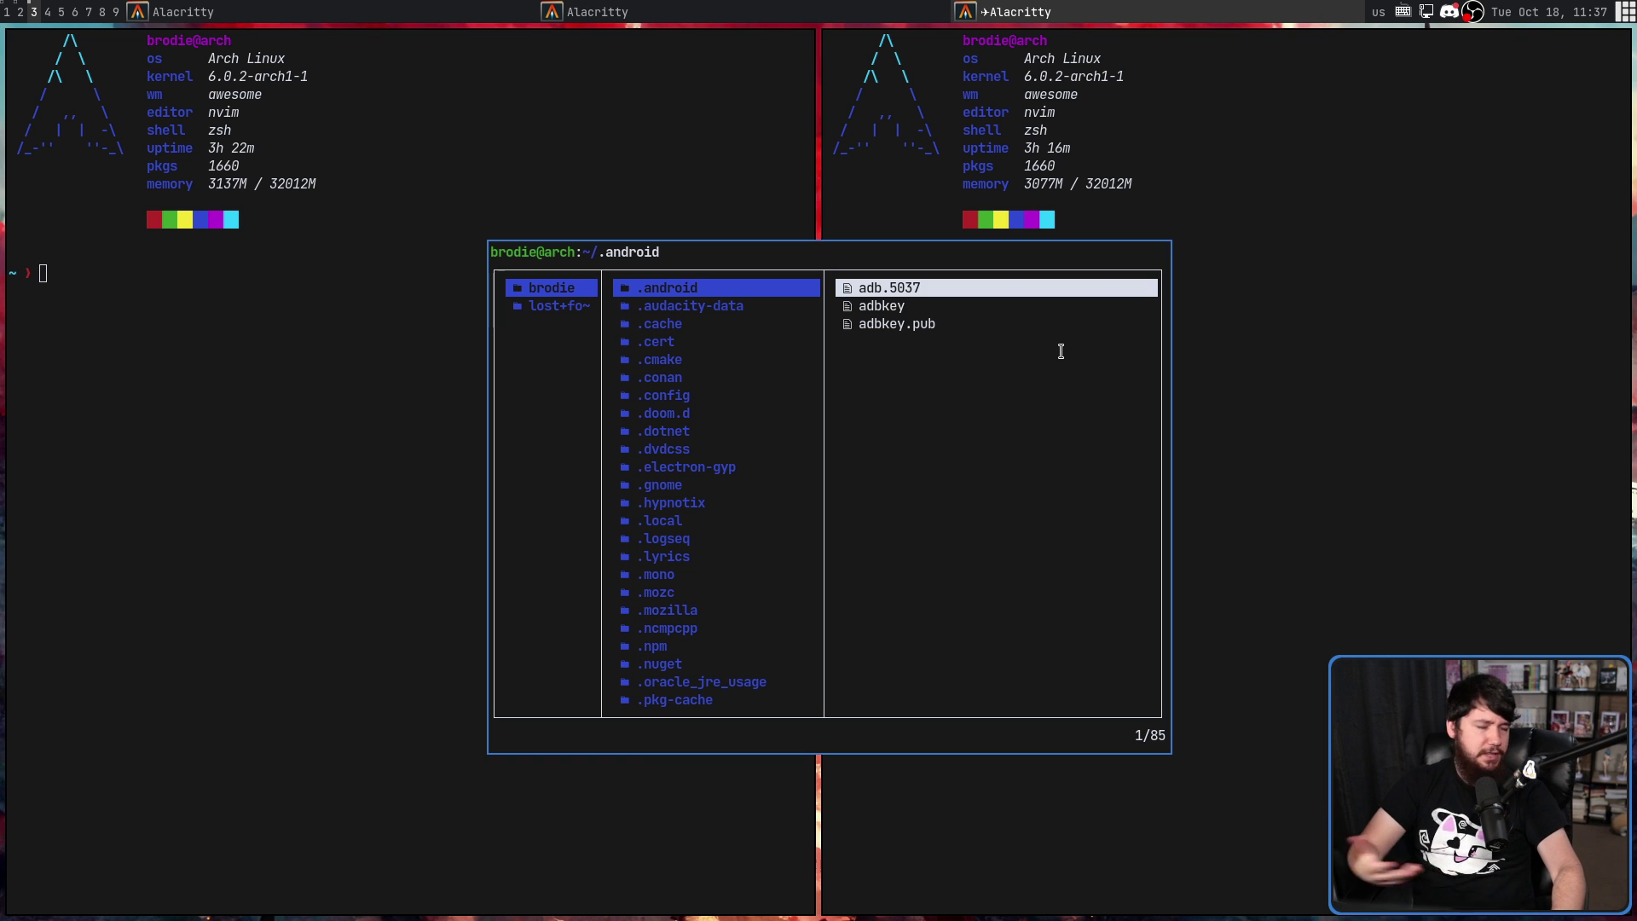
Step: Close the lf window and open the My Notes vimwiki index in a floating terminal
key(super+shift+c)
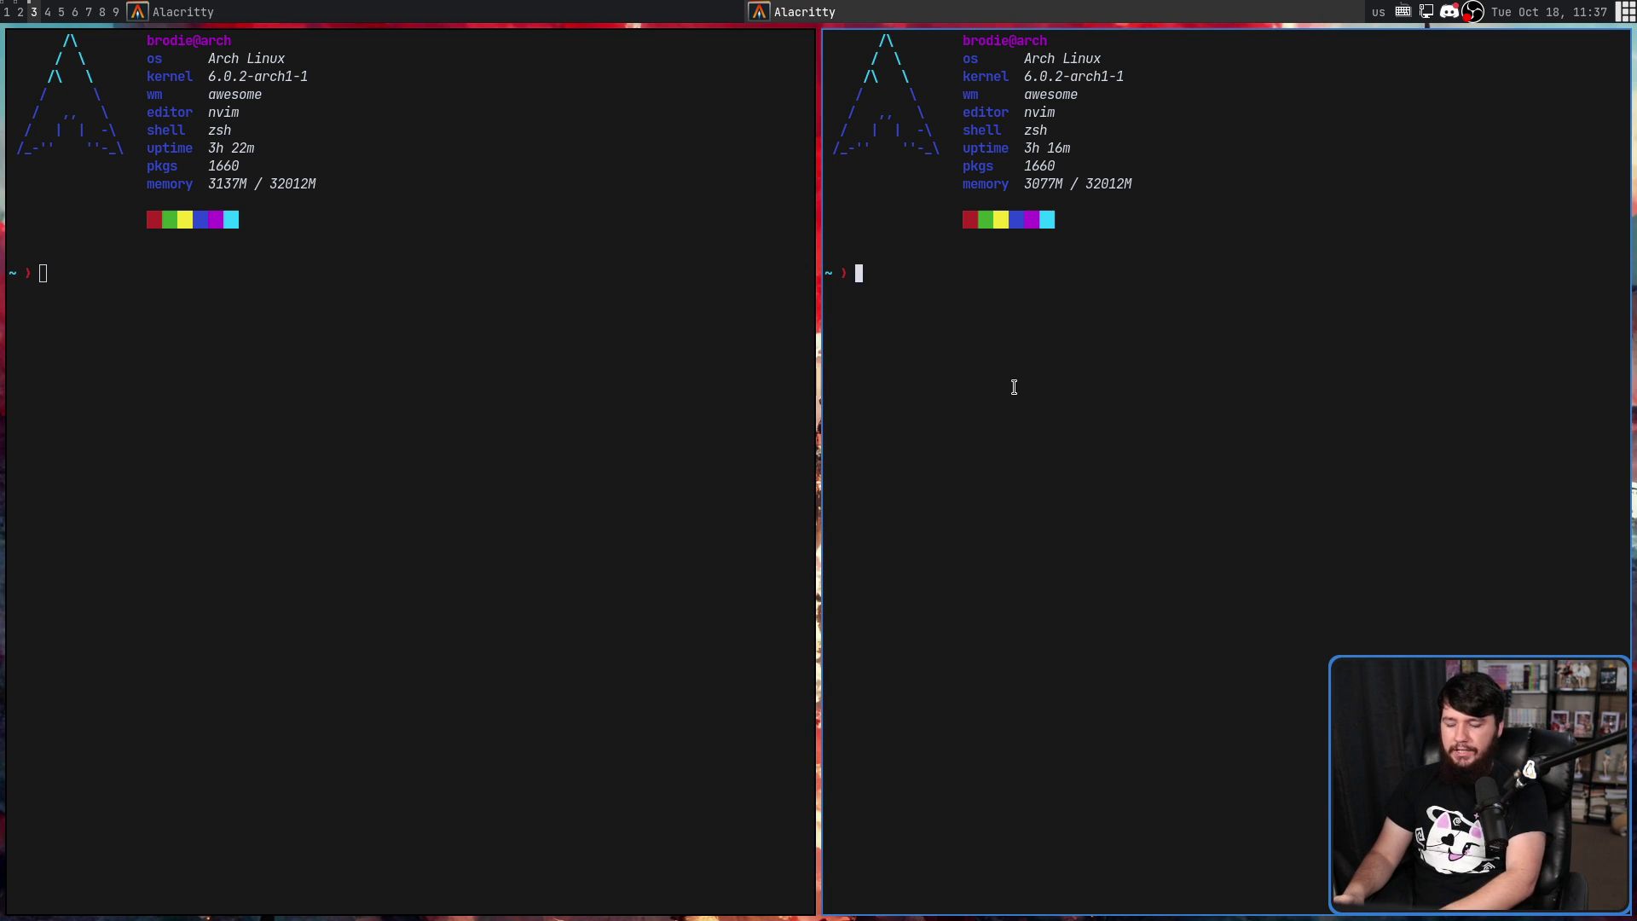
key(super+n)
key(e)
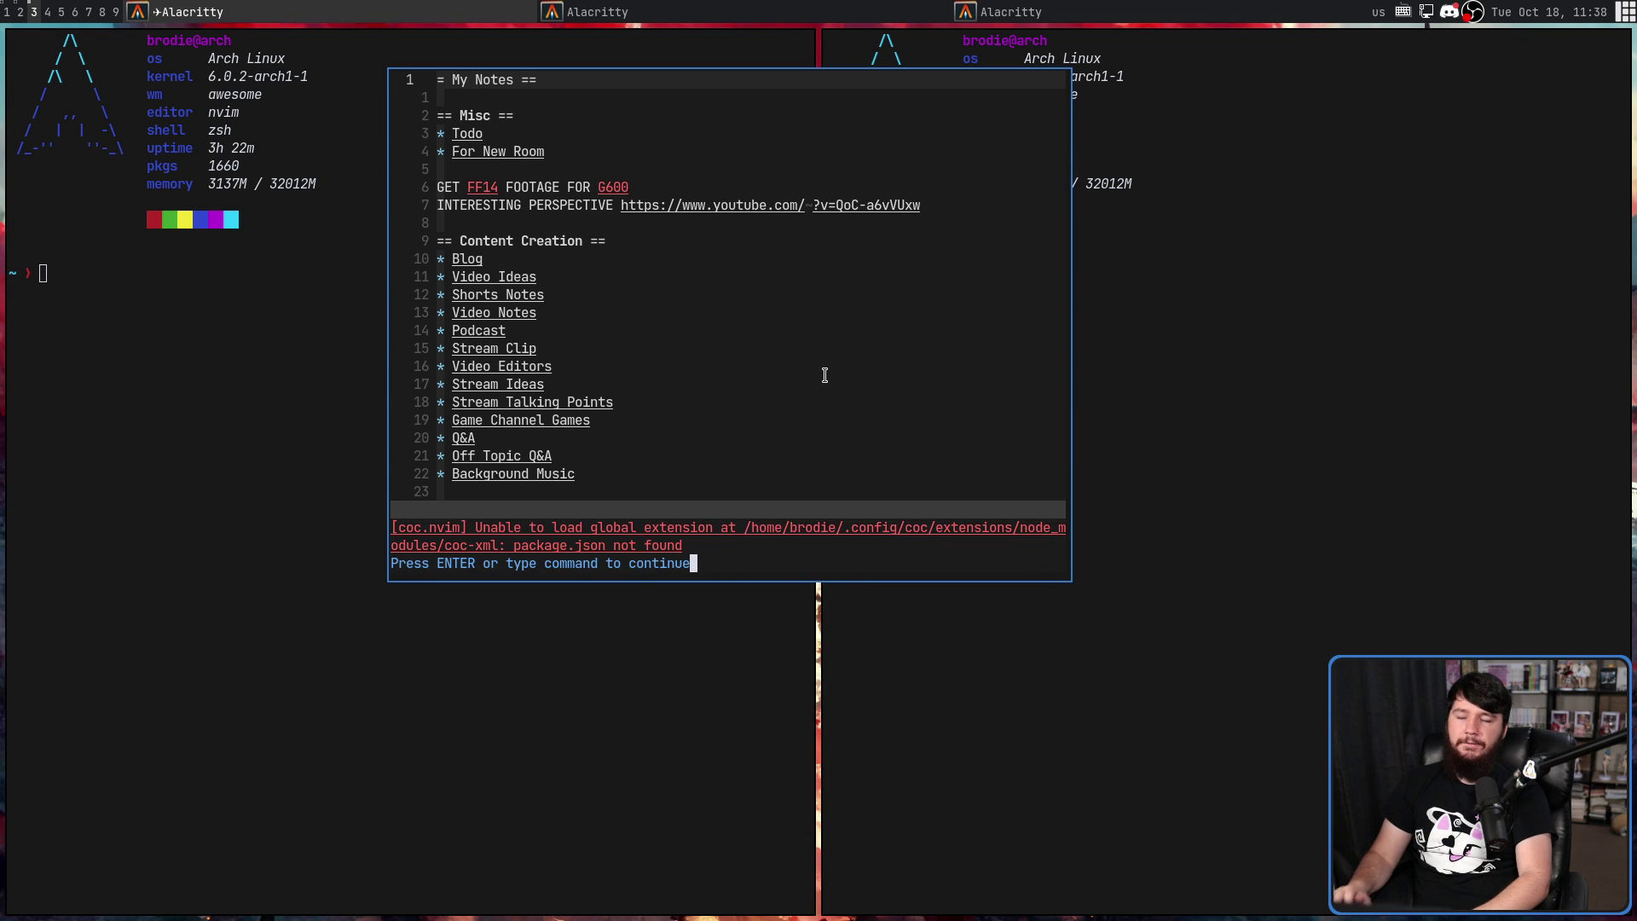
key(Return)
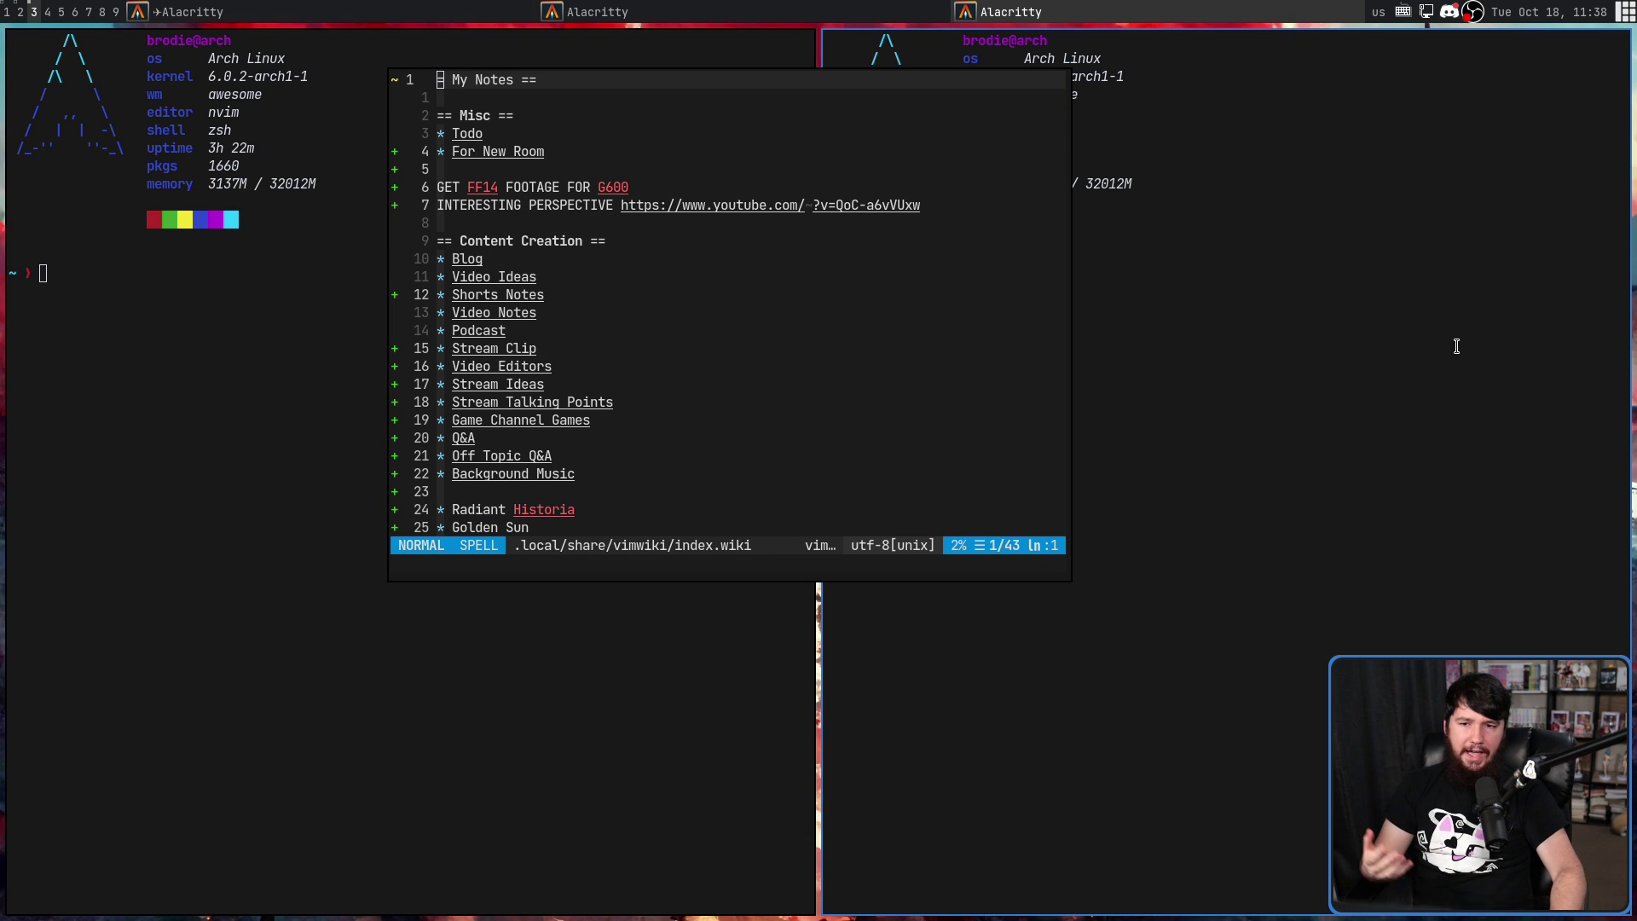
Step: Move the floating notes window over the large terminal and return it to the tiled layout
drag(900, 308, 582, 360)
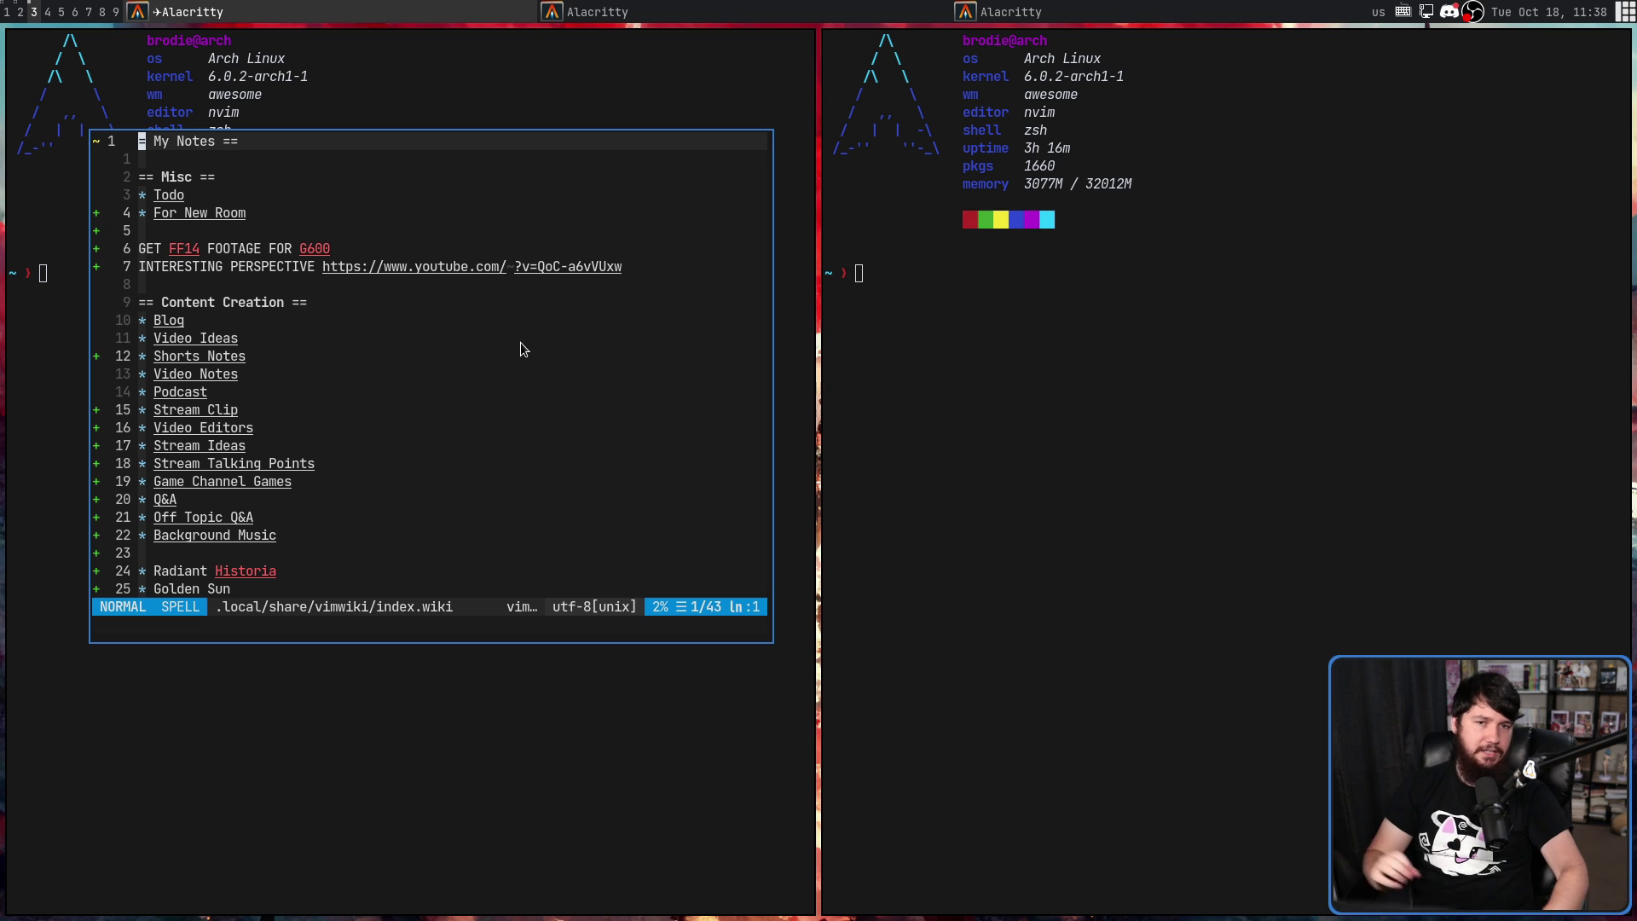
key(i)
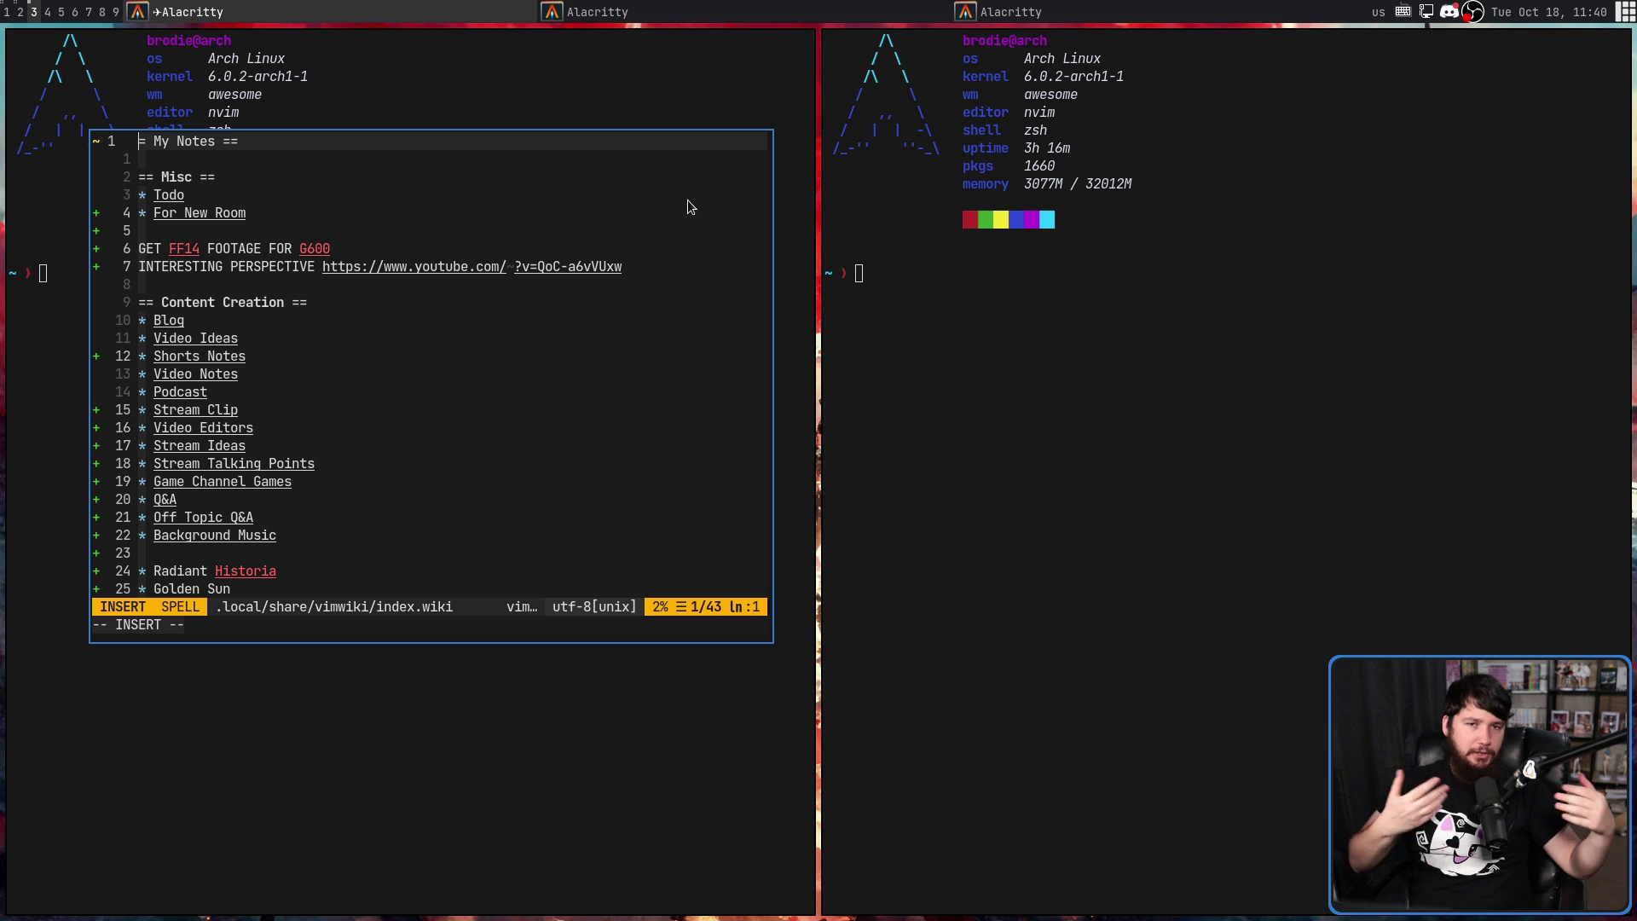
key(super+ctrl+space)
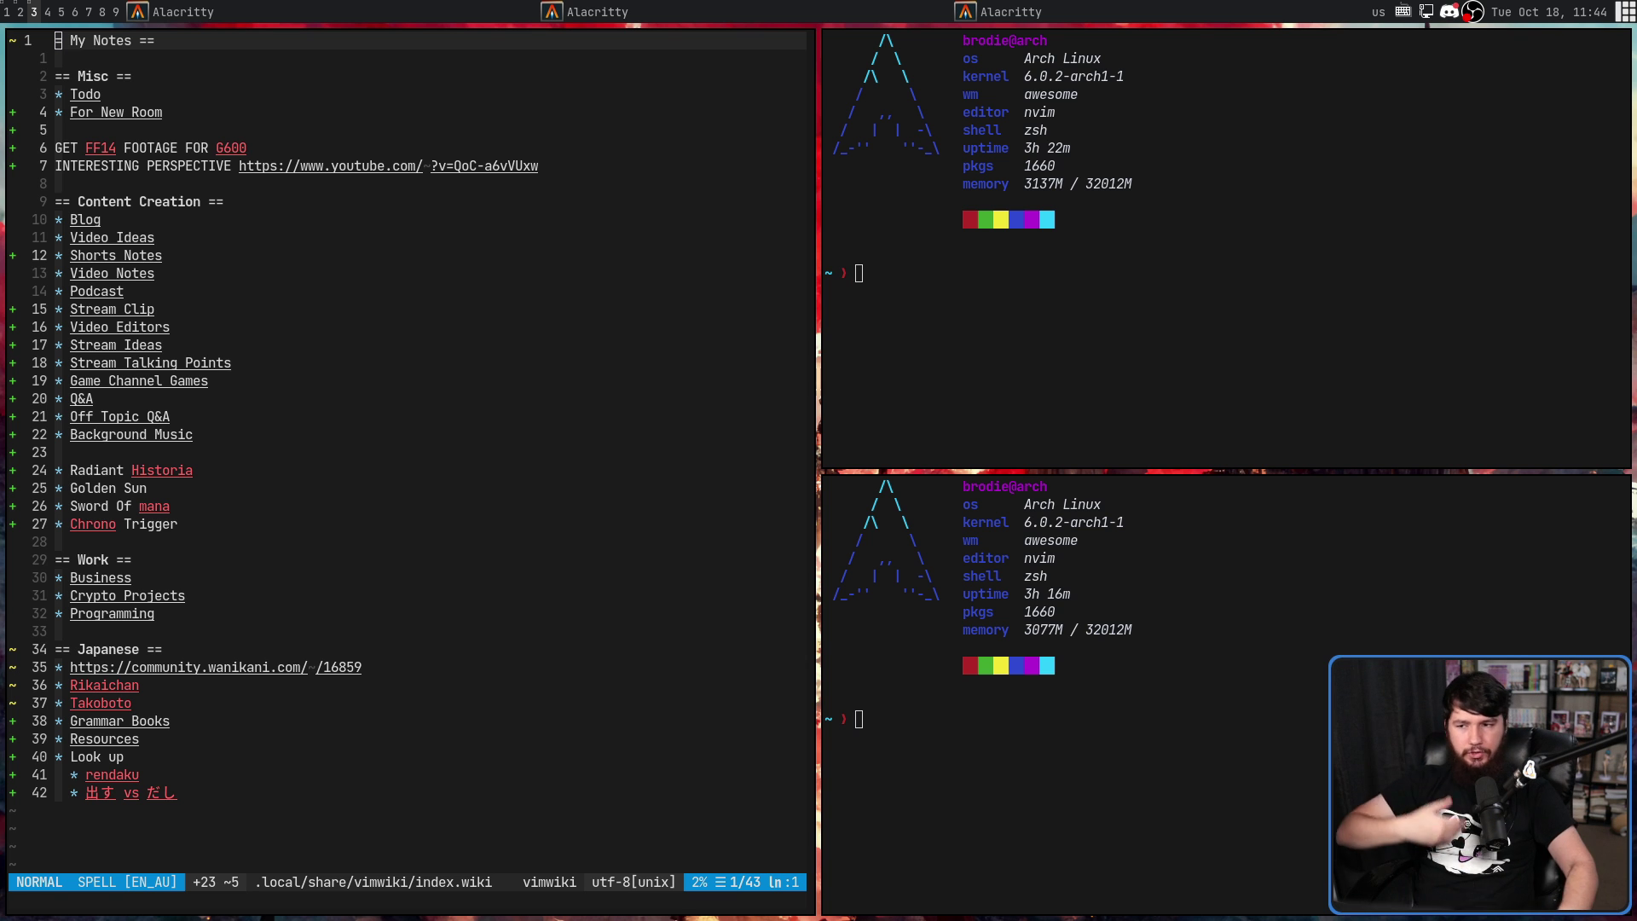
Step: Close the notes window and float one of the two remaining terminals, repositioning it over the tiled one
key(super+shift+c)
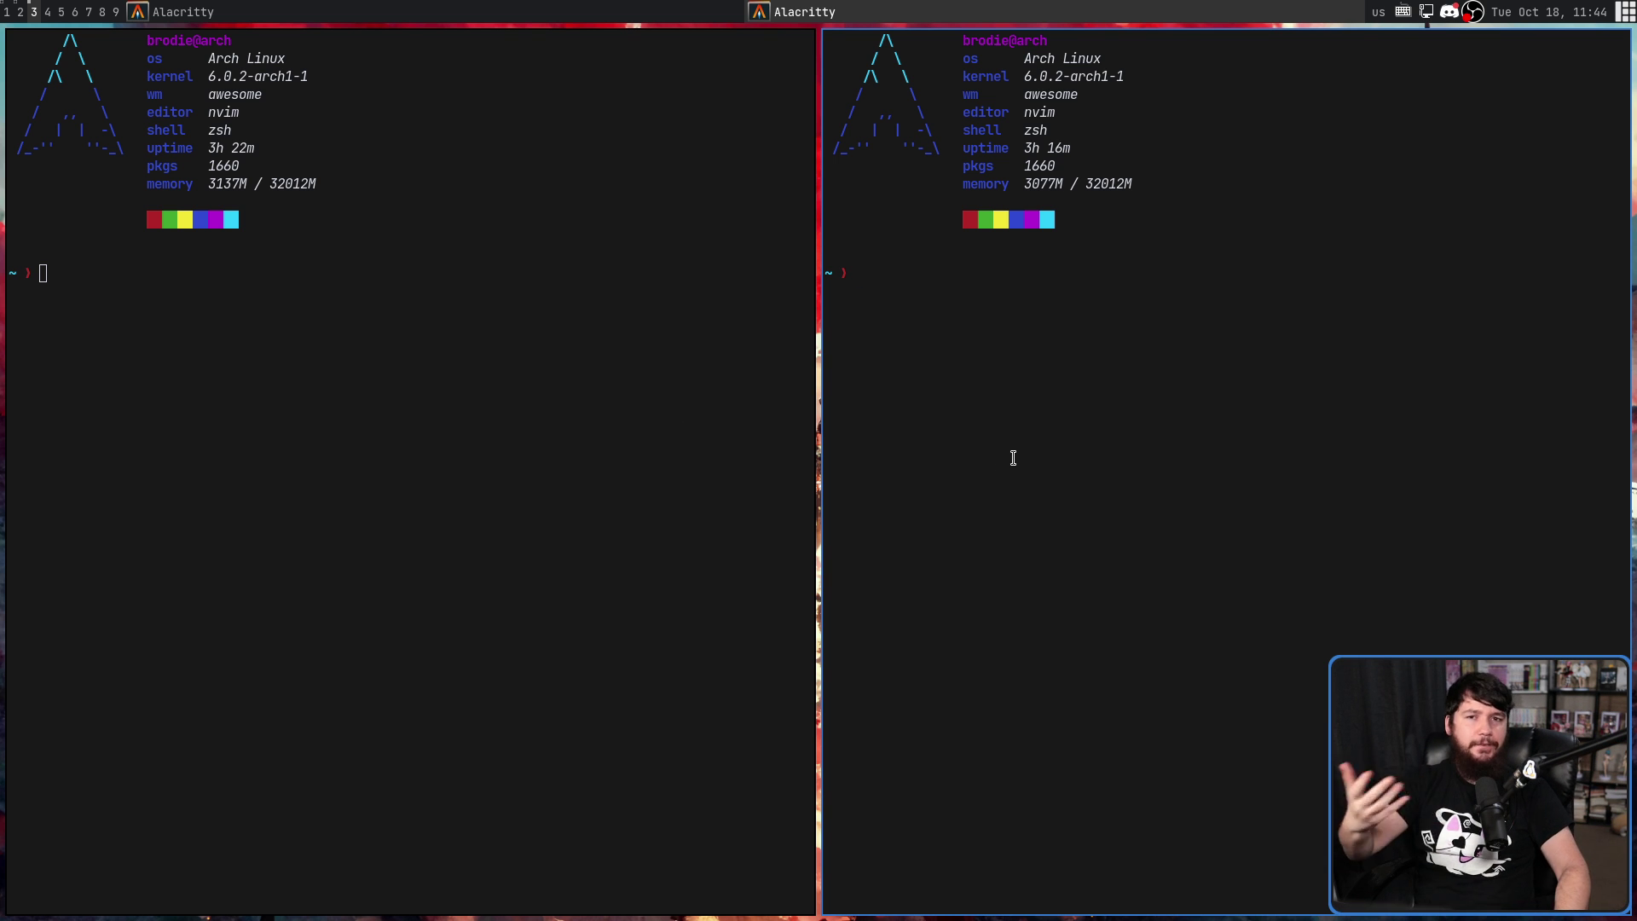
key(super+ctrl+space)
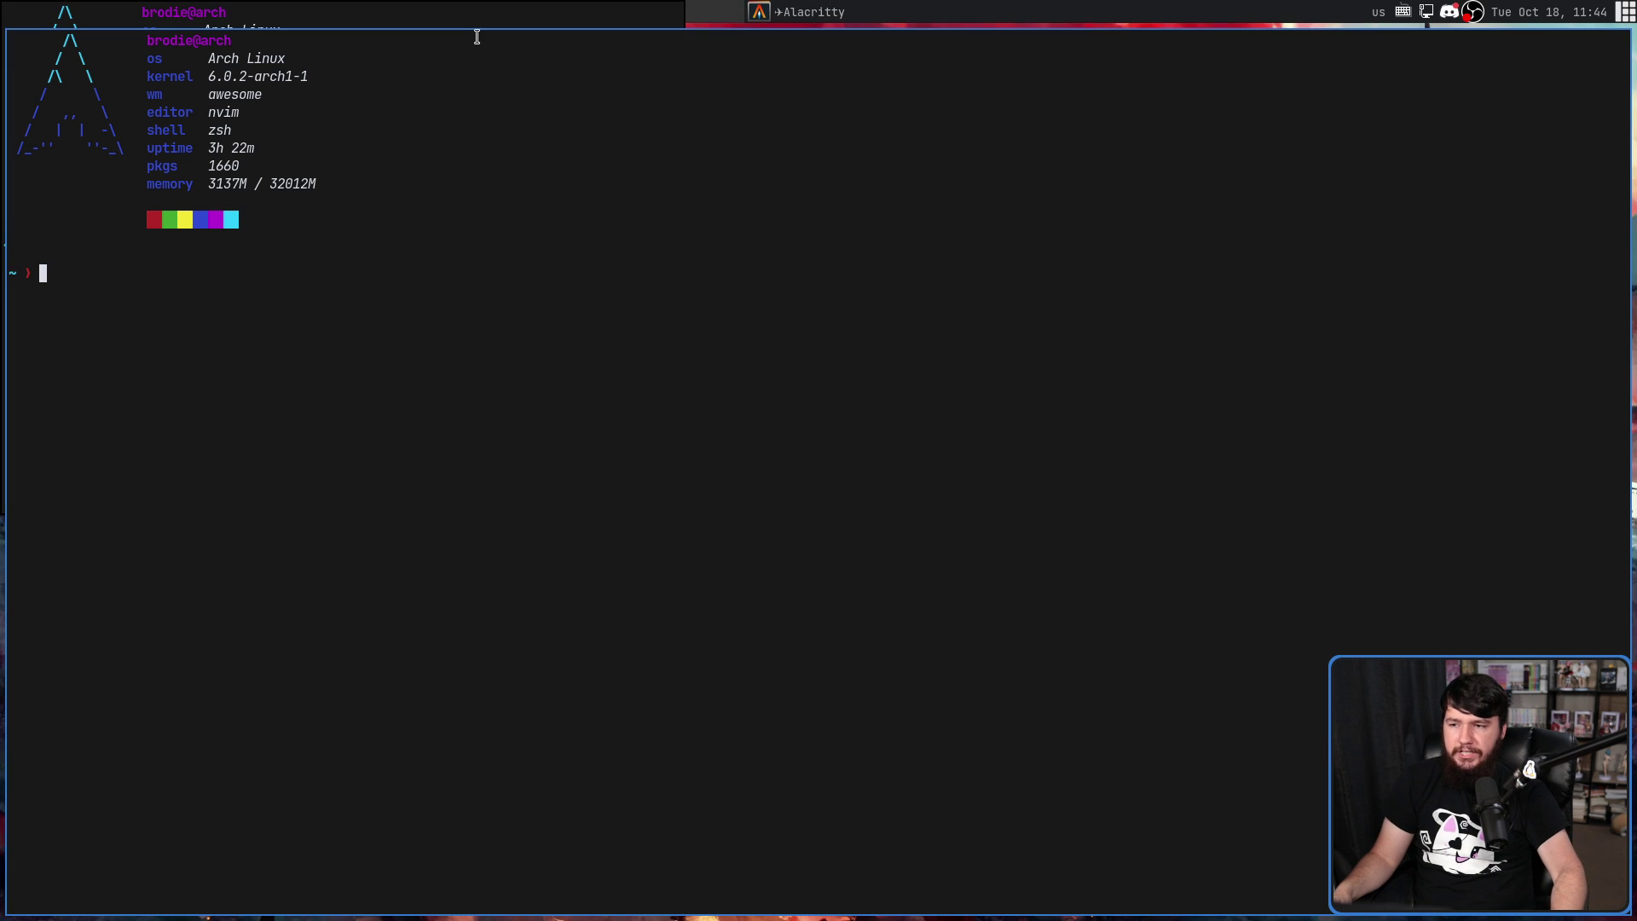
drag(828, 171, 922, 226)
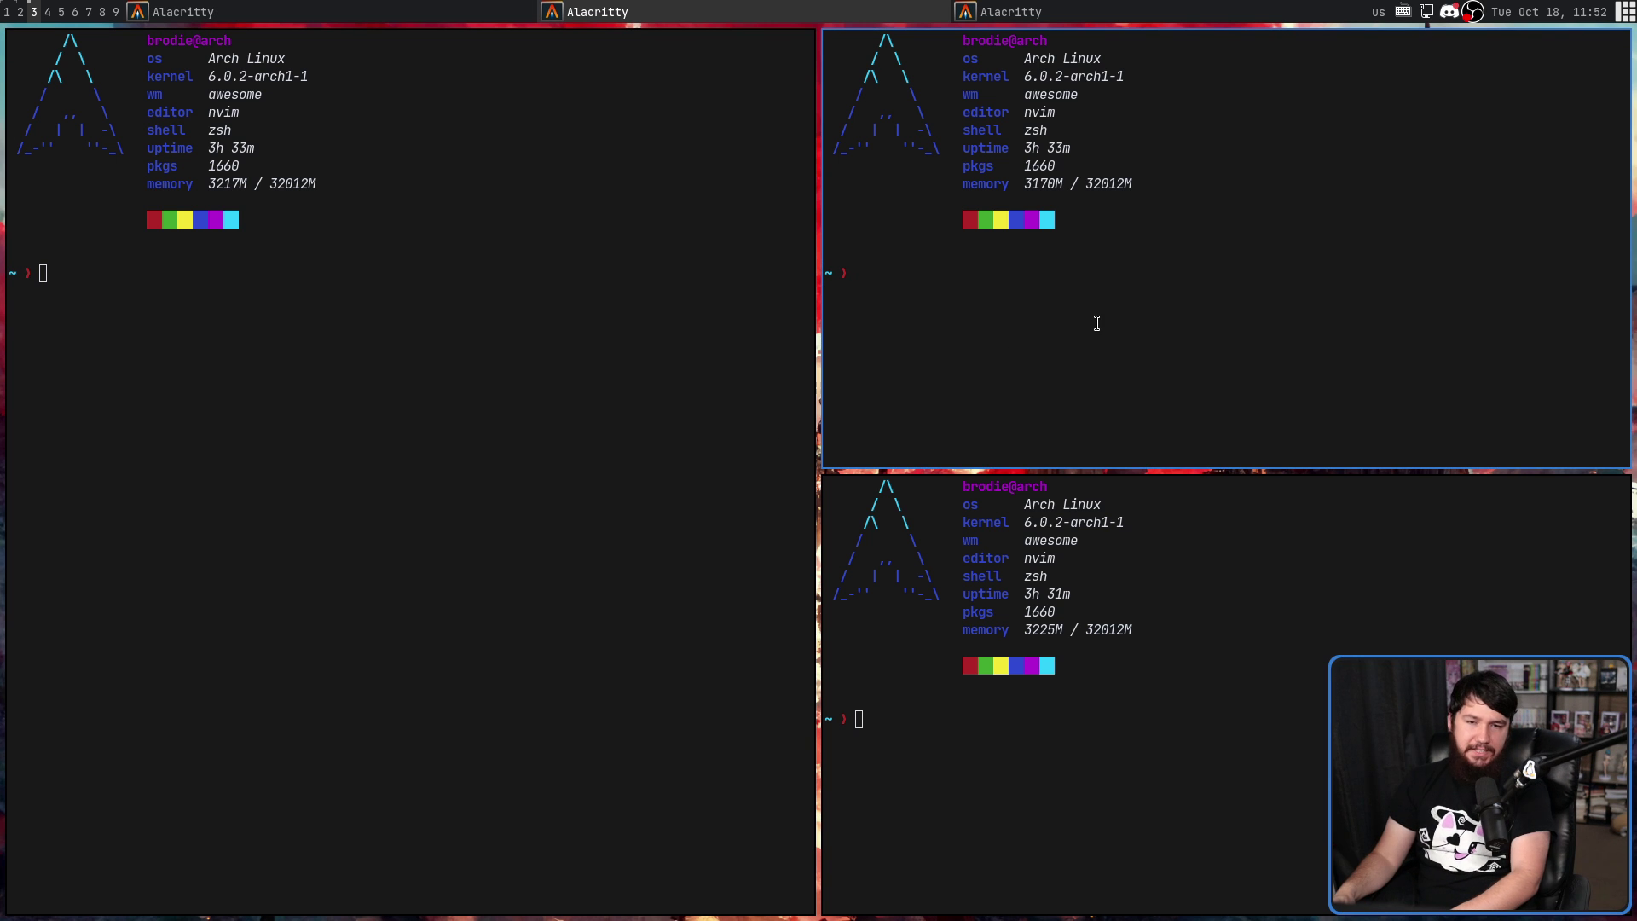
Step: Cycle the three terminals on workspace 3 through other tiling layouts and back to the master-and-stack arrangement
key(super+space)
key(super+space)
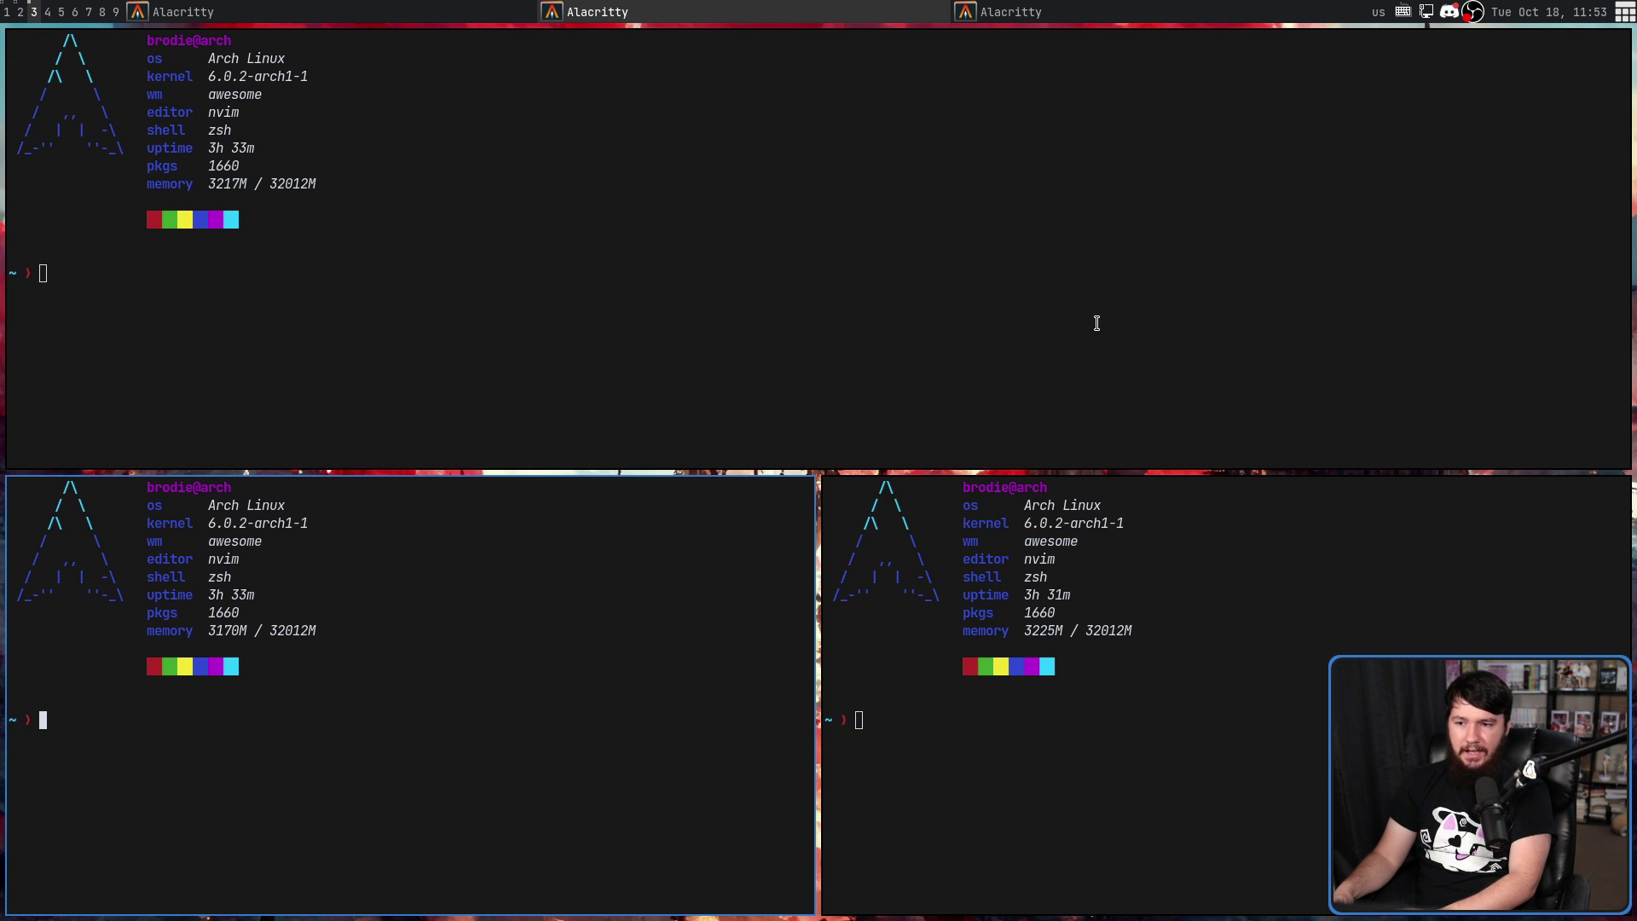
key(super+space)
key(super+space)
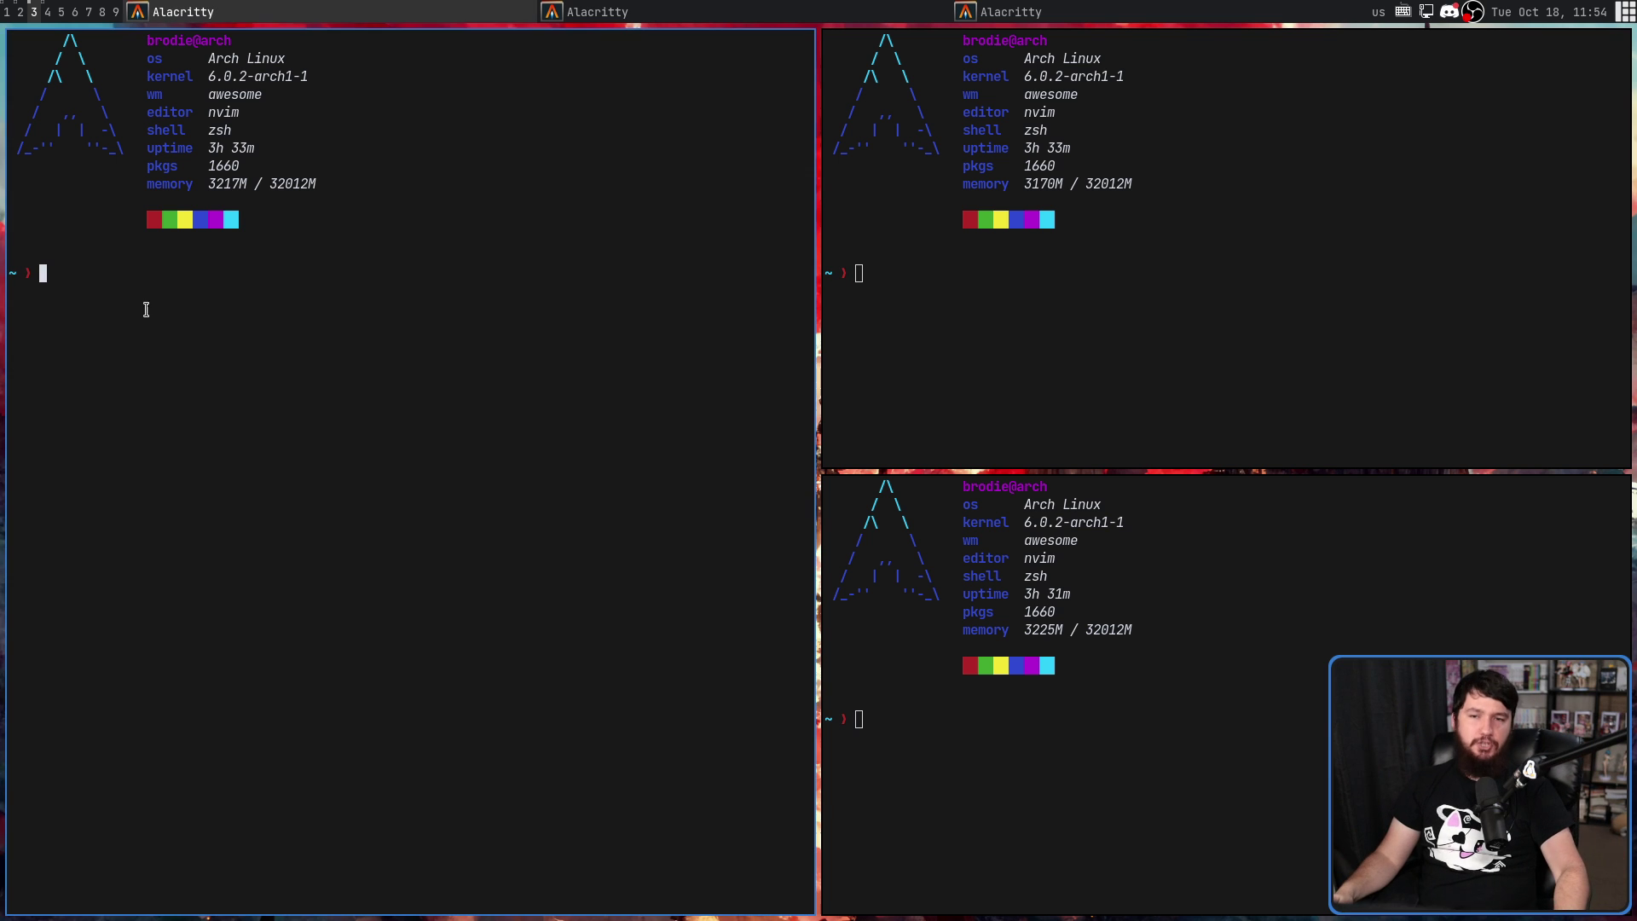
Step: Switch to the browser on workspace 4 and examine the nwg-piotr/autotiling README on GitHub
key(super+4)
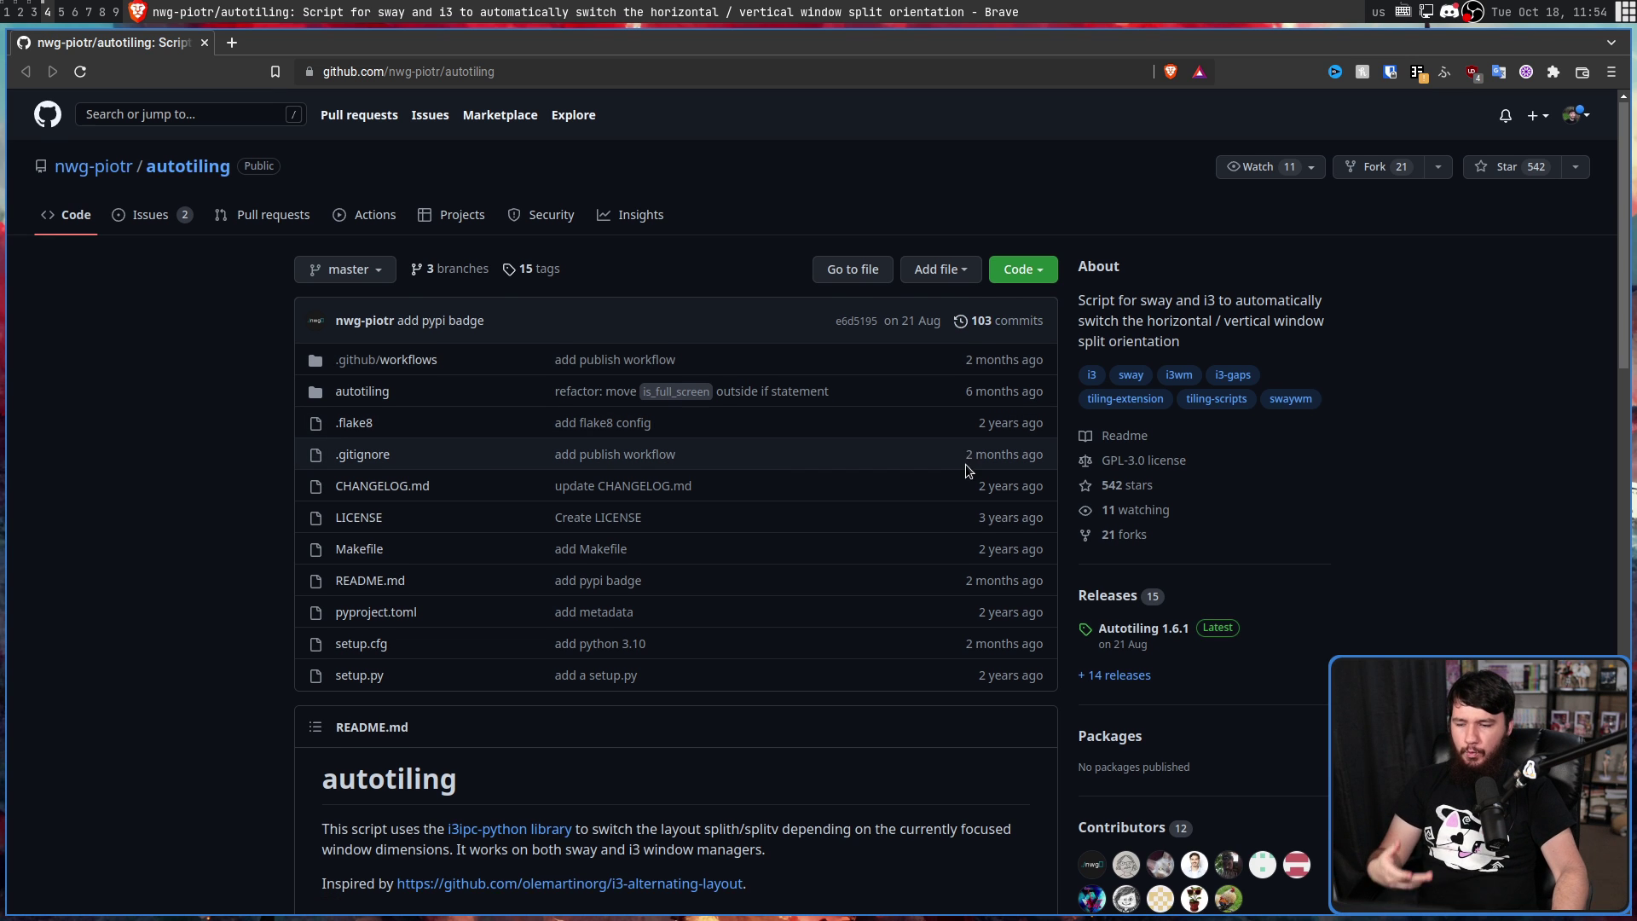
scroll(964, 465, down, 5)
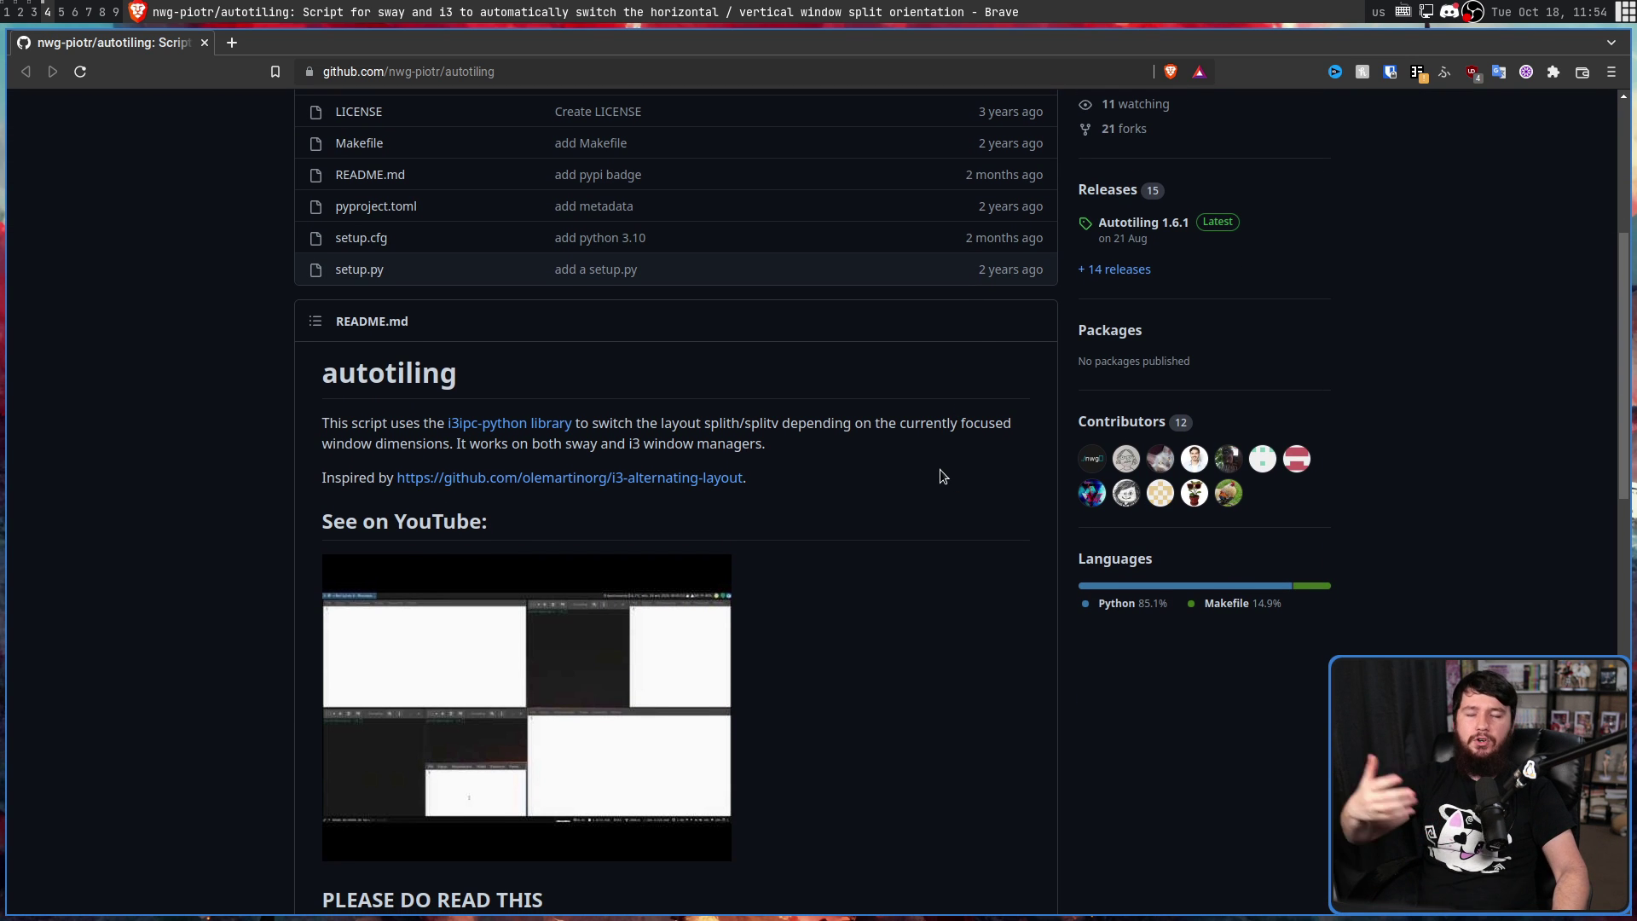
scroll(930, 487, down, 1)
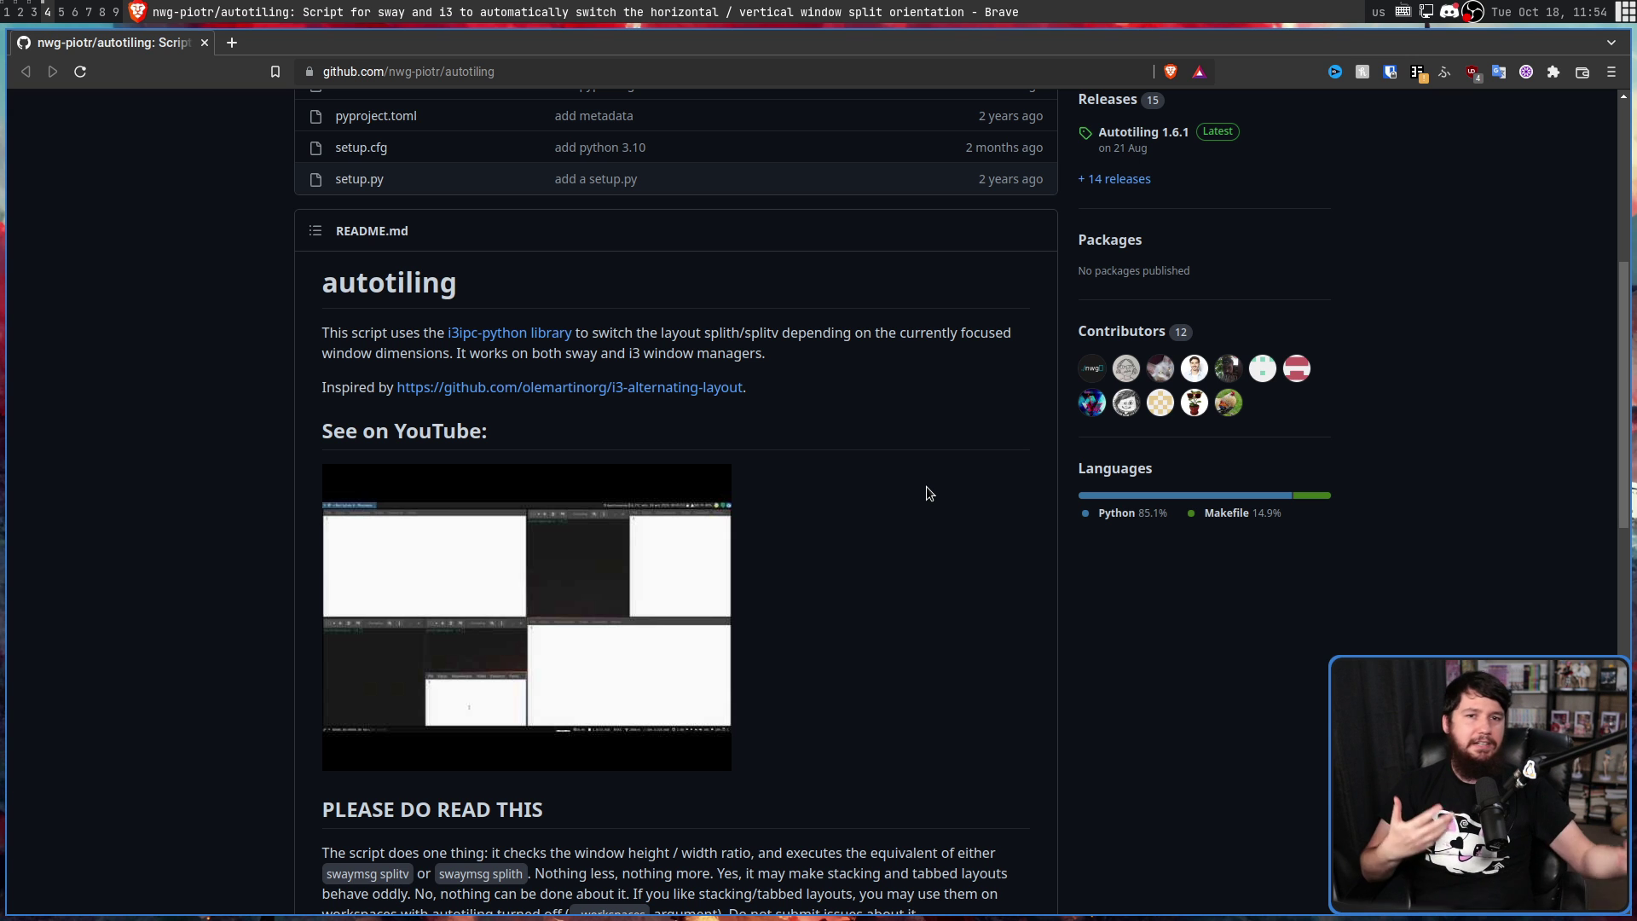
Step: Return to workspace 3, focus the next terminal in the stack, and shift focus to the next screen
key(super+3)
key(super+j)
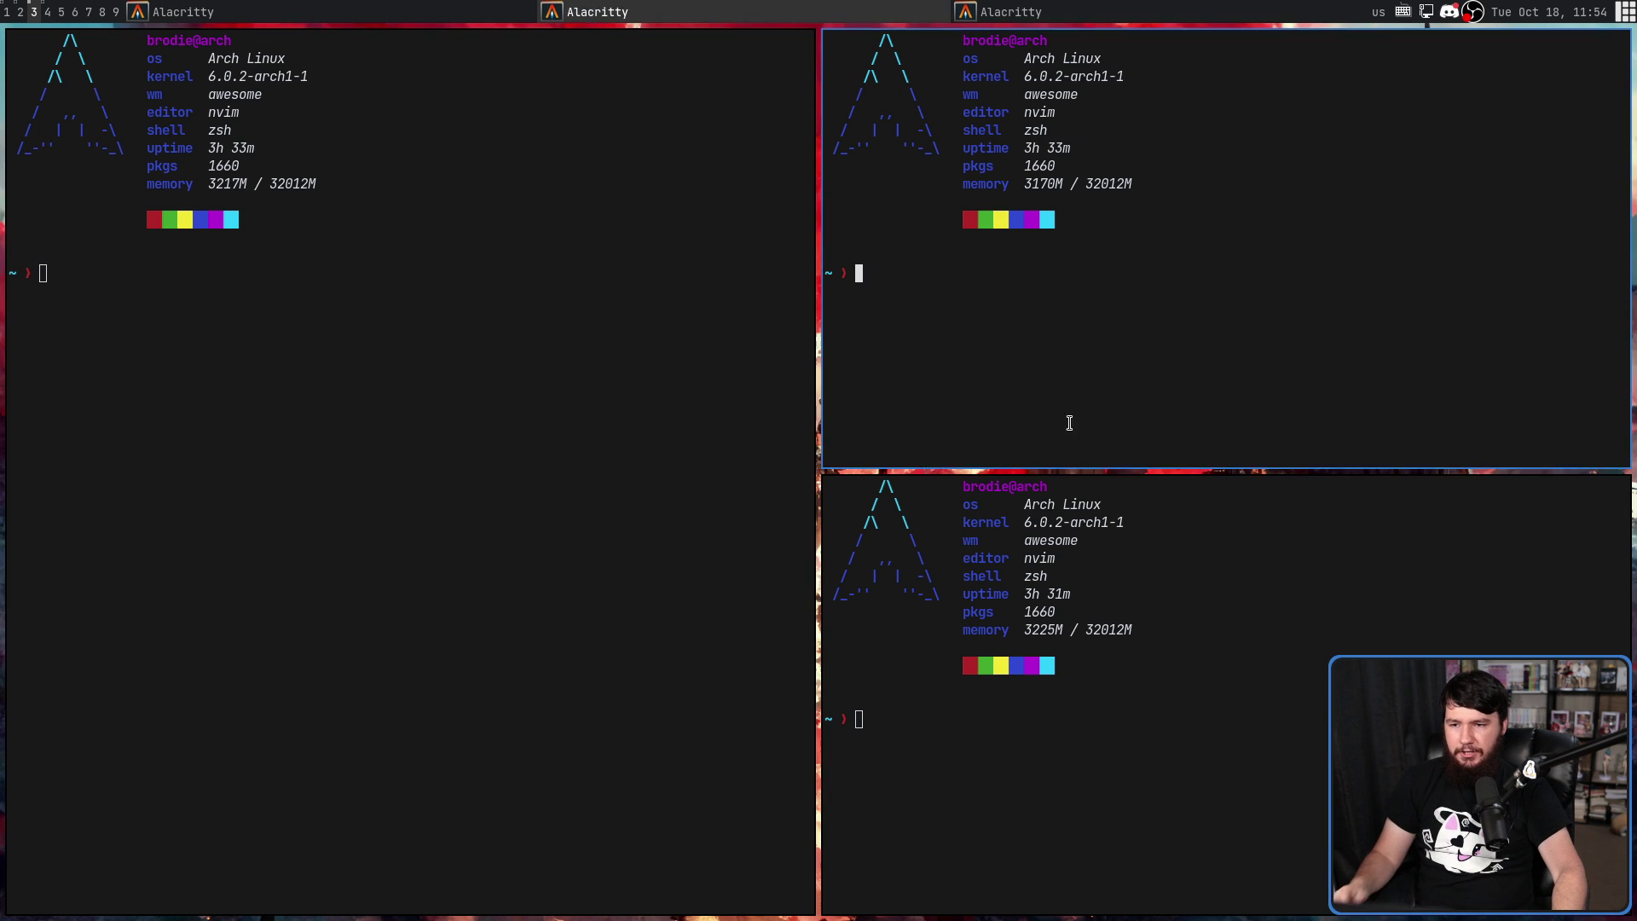
key(super+ctrl+j)
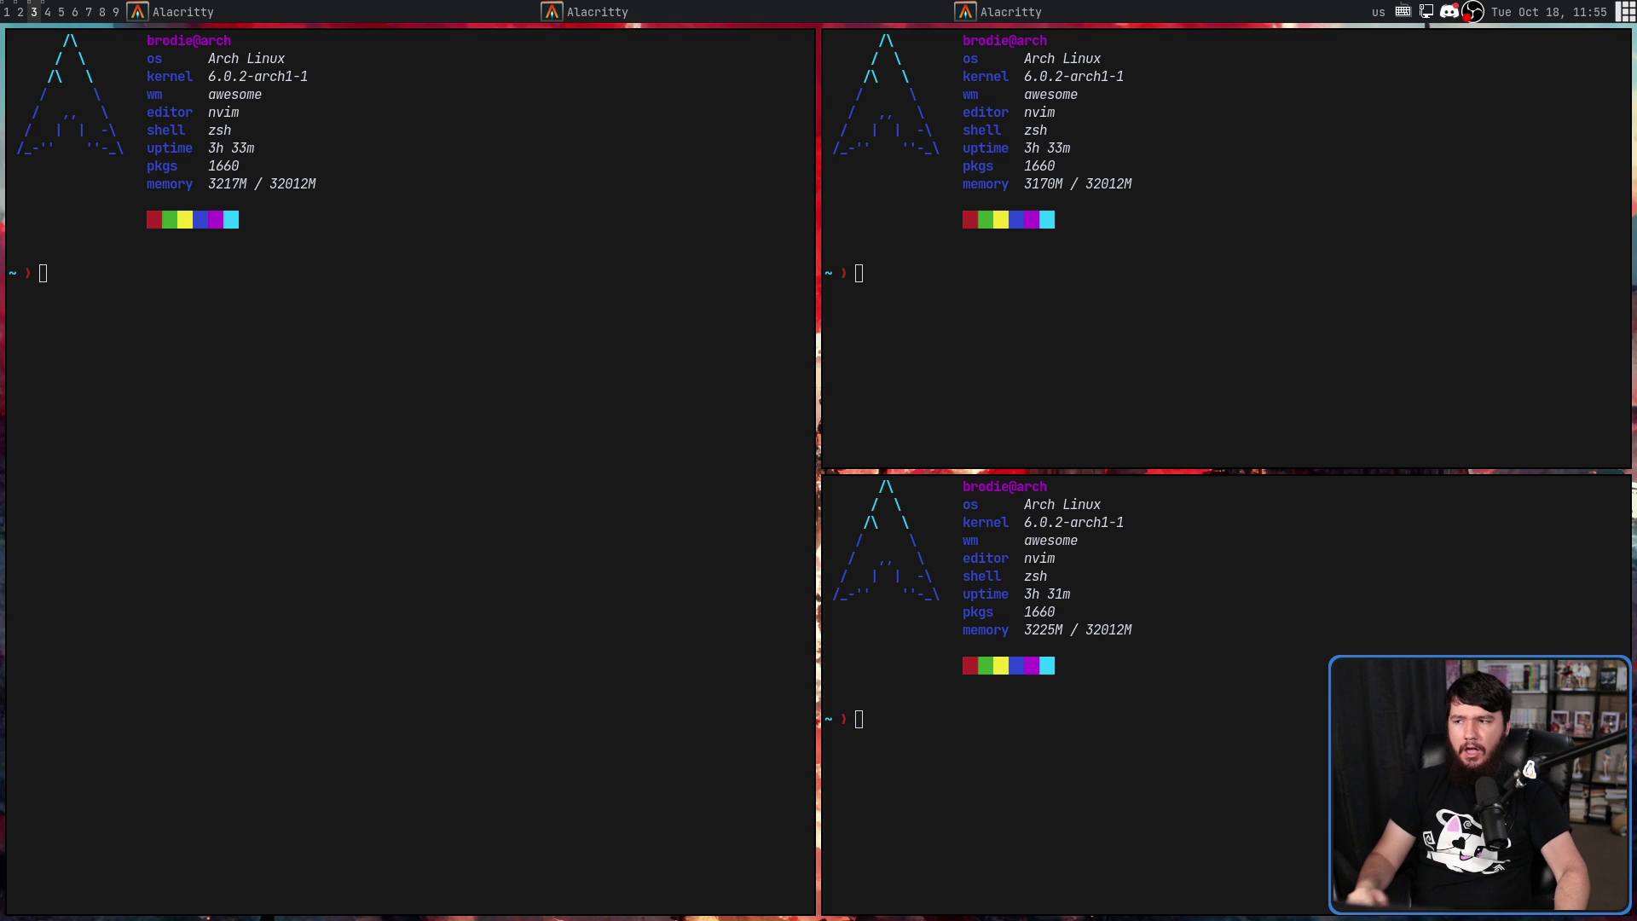
Step: Examine the riverwm/river GitHub repository in the browser on workspace 4 and return to the terminals on workspace 3
key(super+4)
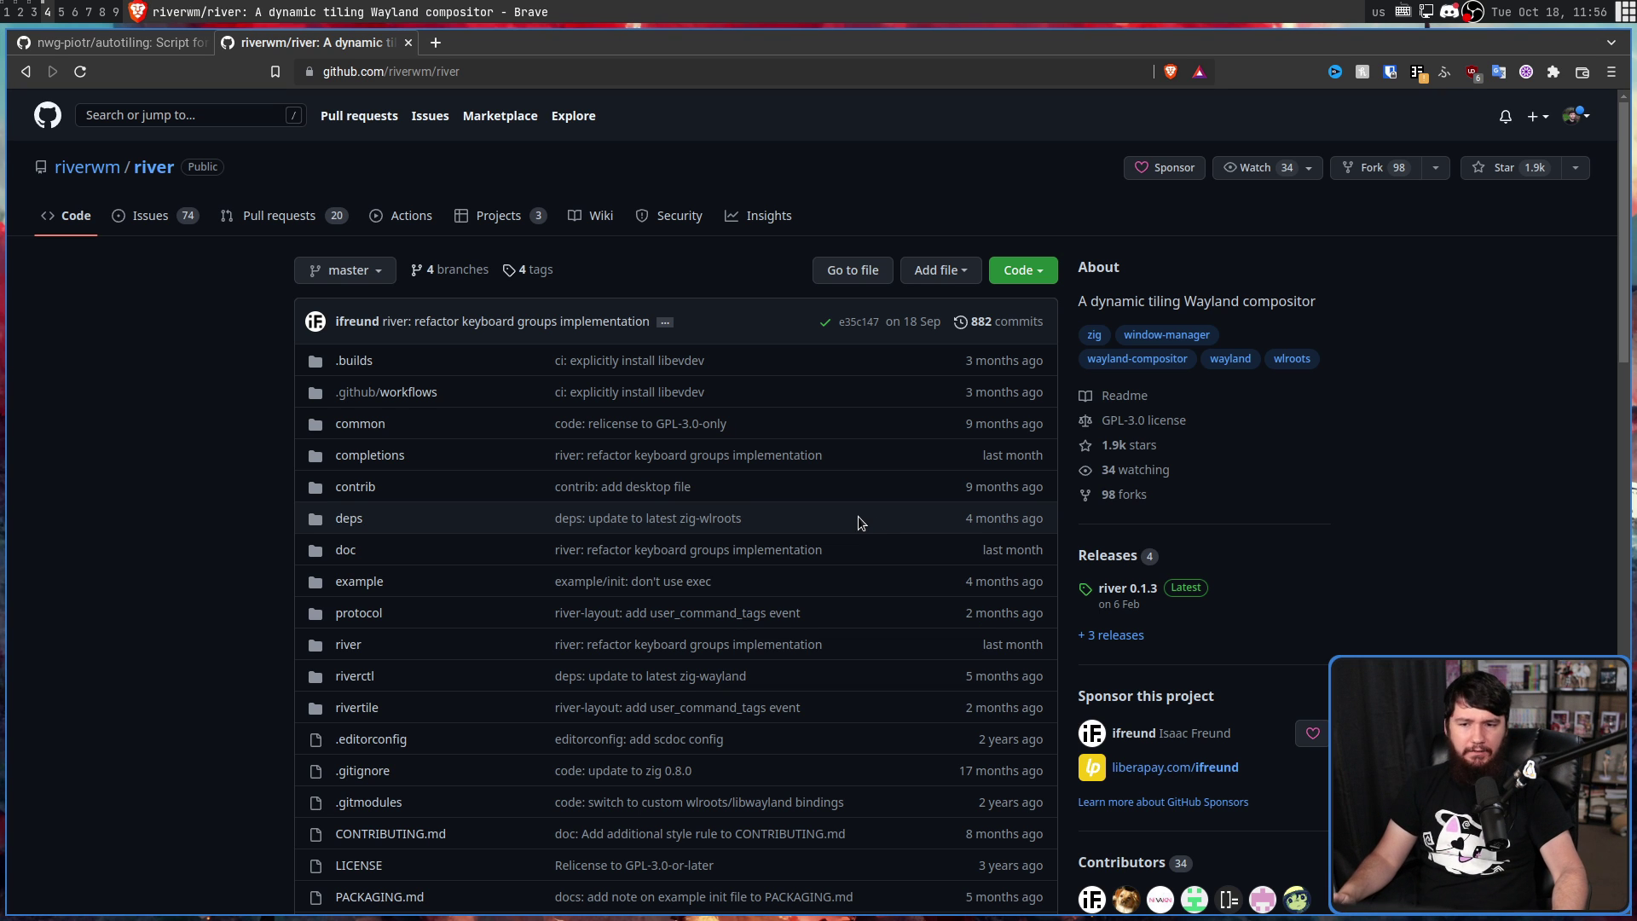
scroll(937, 491, down, 2)
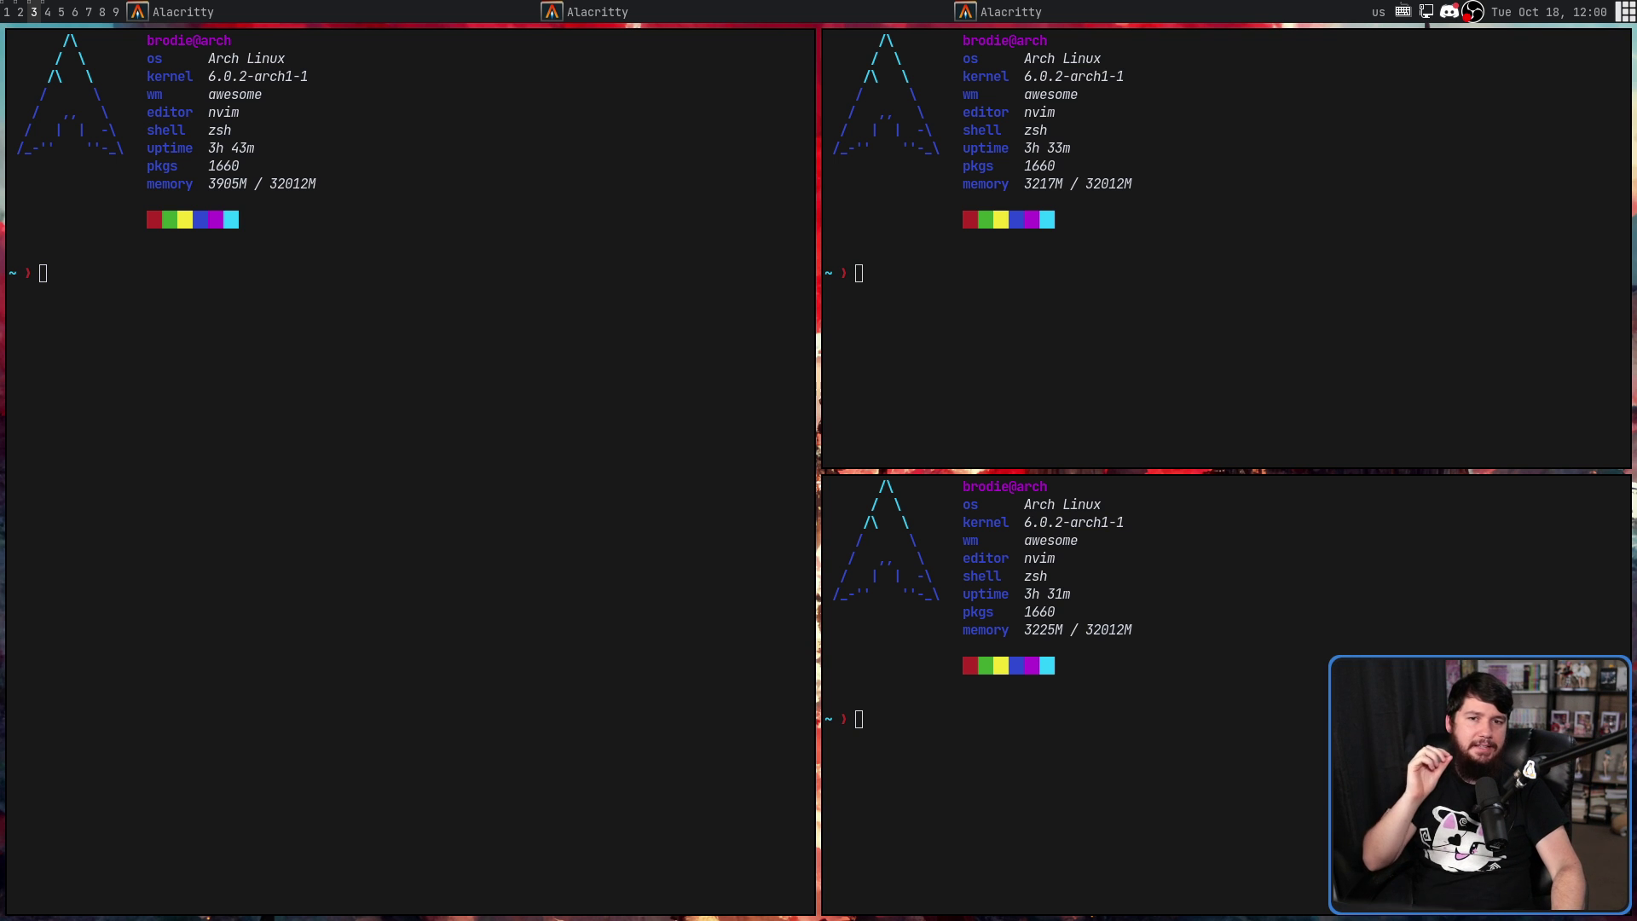
click(519, 253)
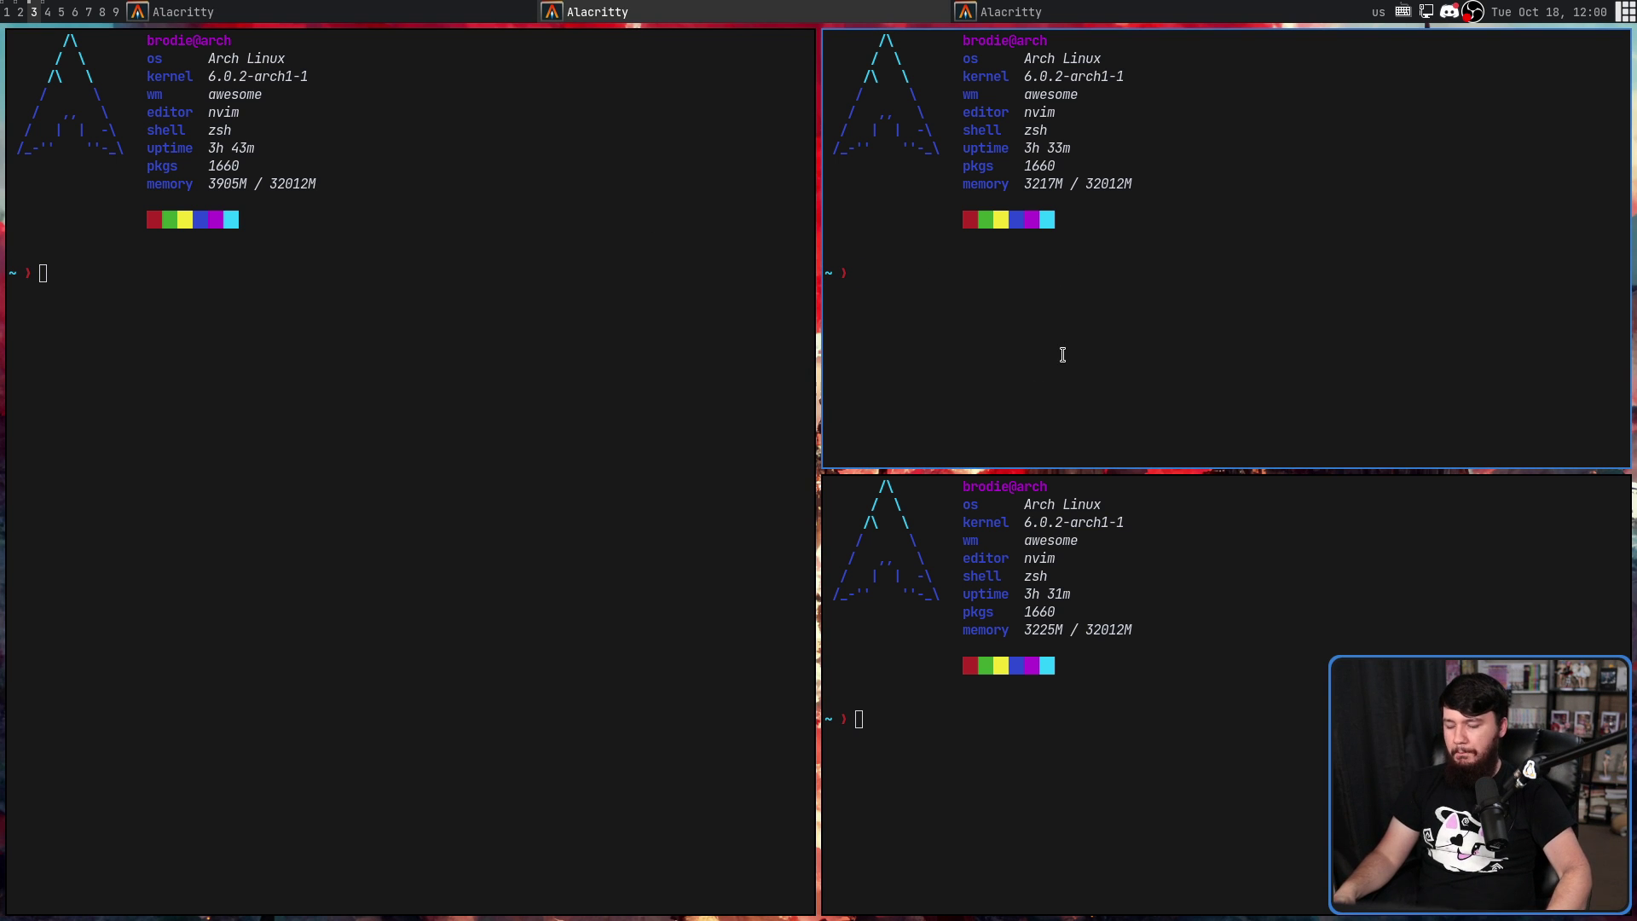
Step: Show the application launcher's program list, dismiss it, and focus the terminal in the master area
key(super+p)
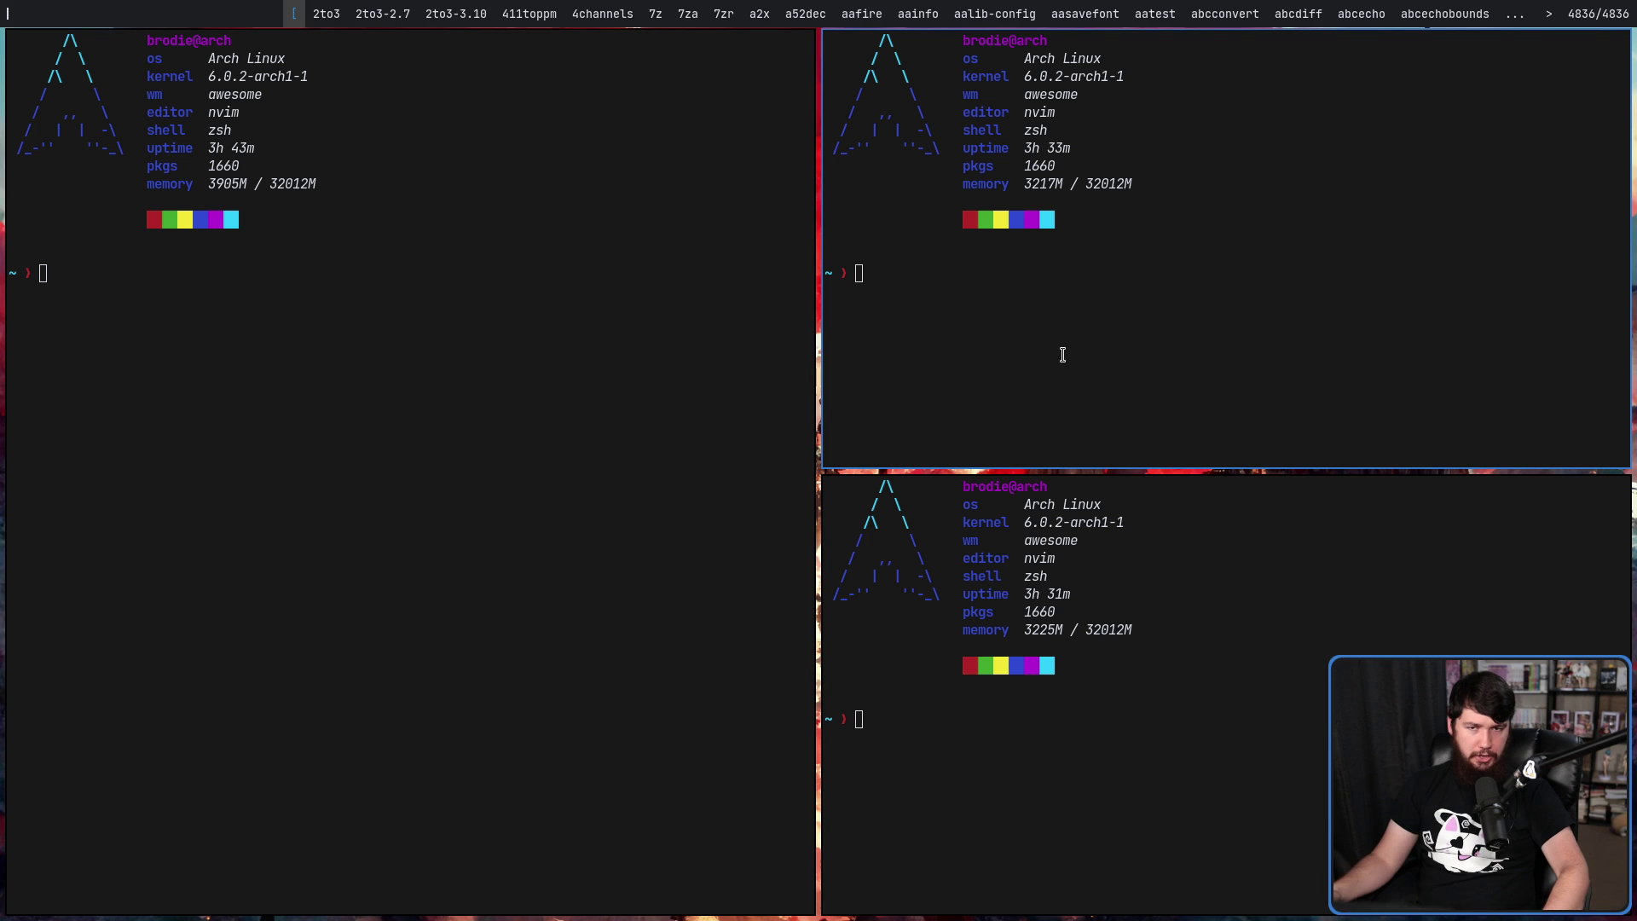
key(Escape)
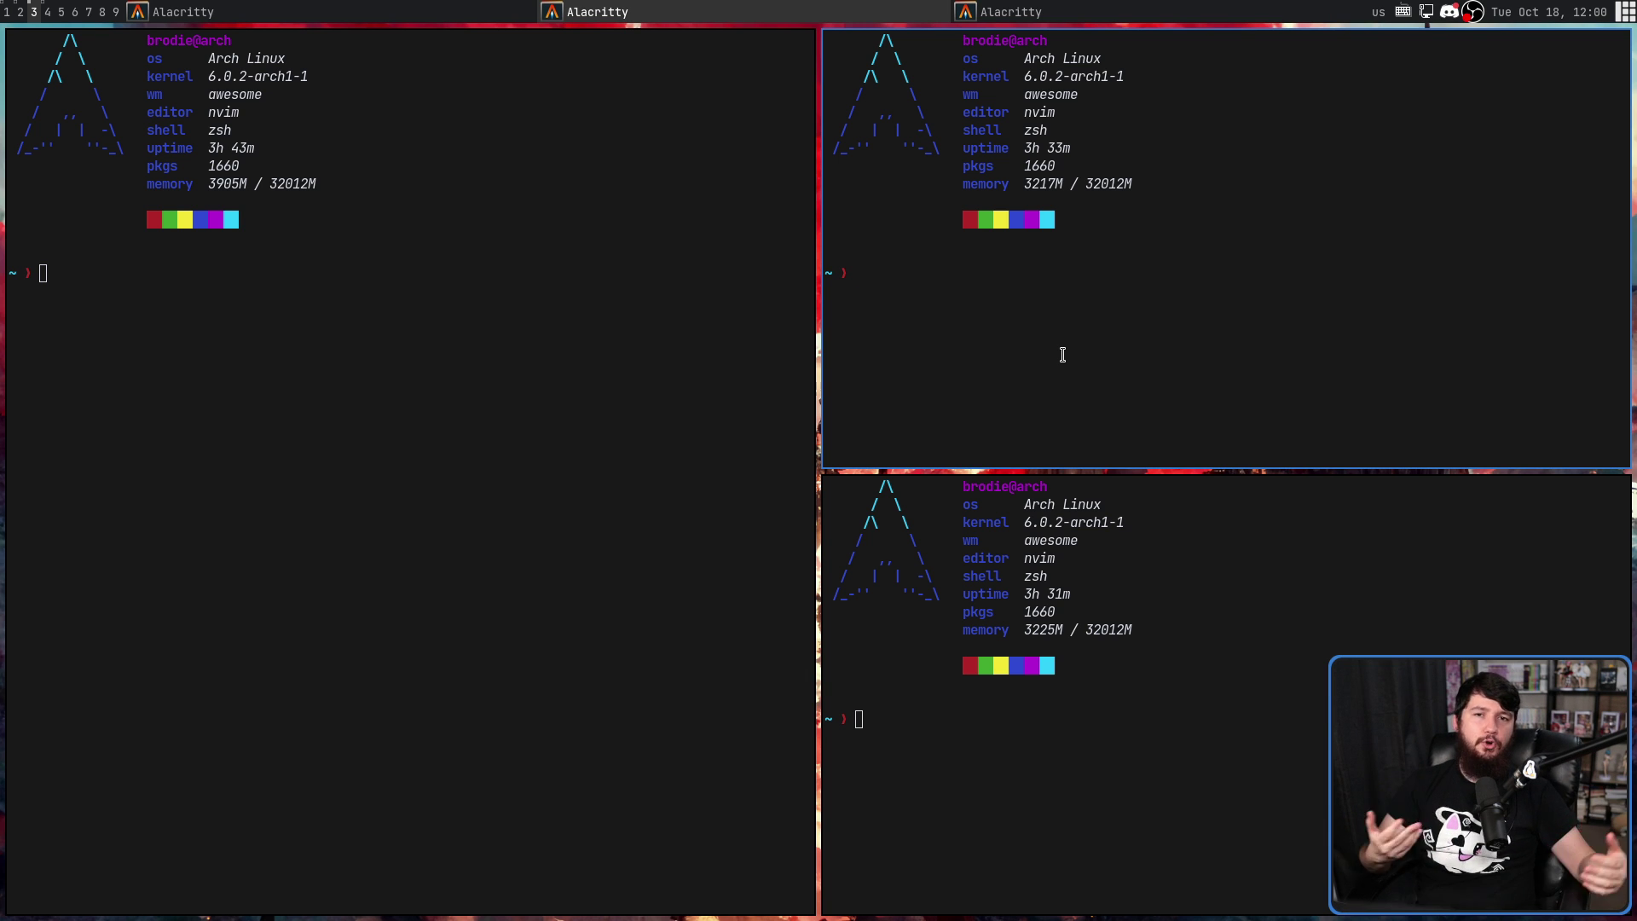
click(670, 293)
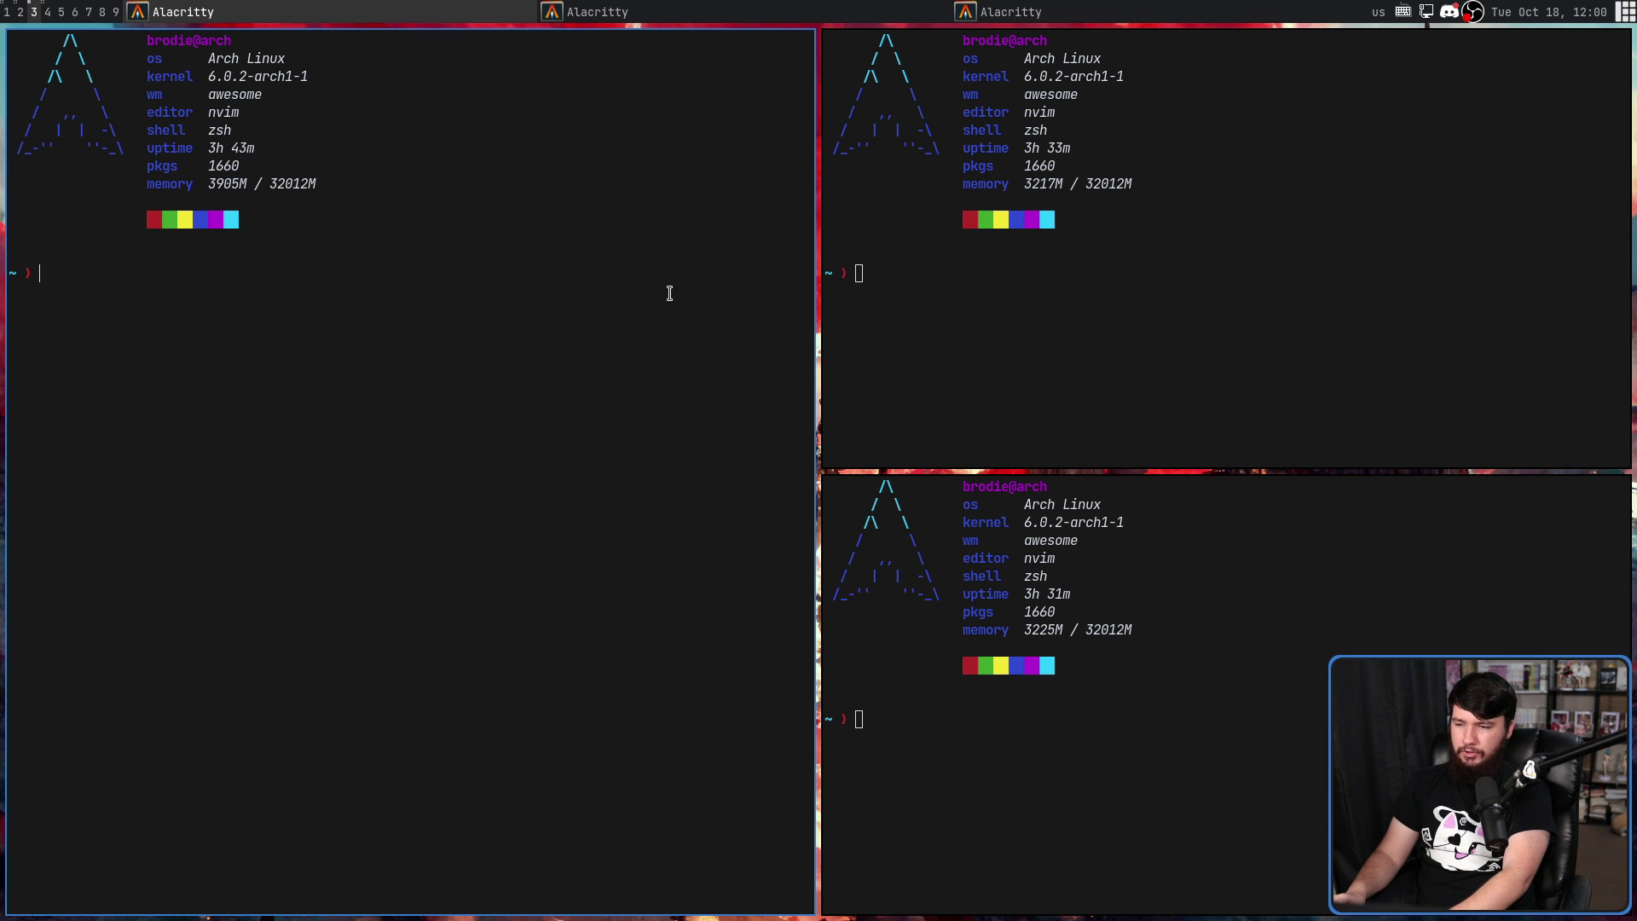
Step: Open the graphical file manager on workspace 3 and close it again
key(super+p)
key(q)
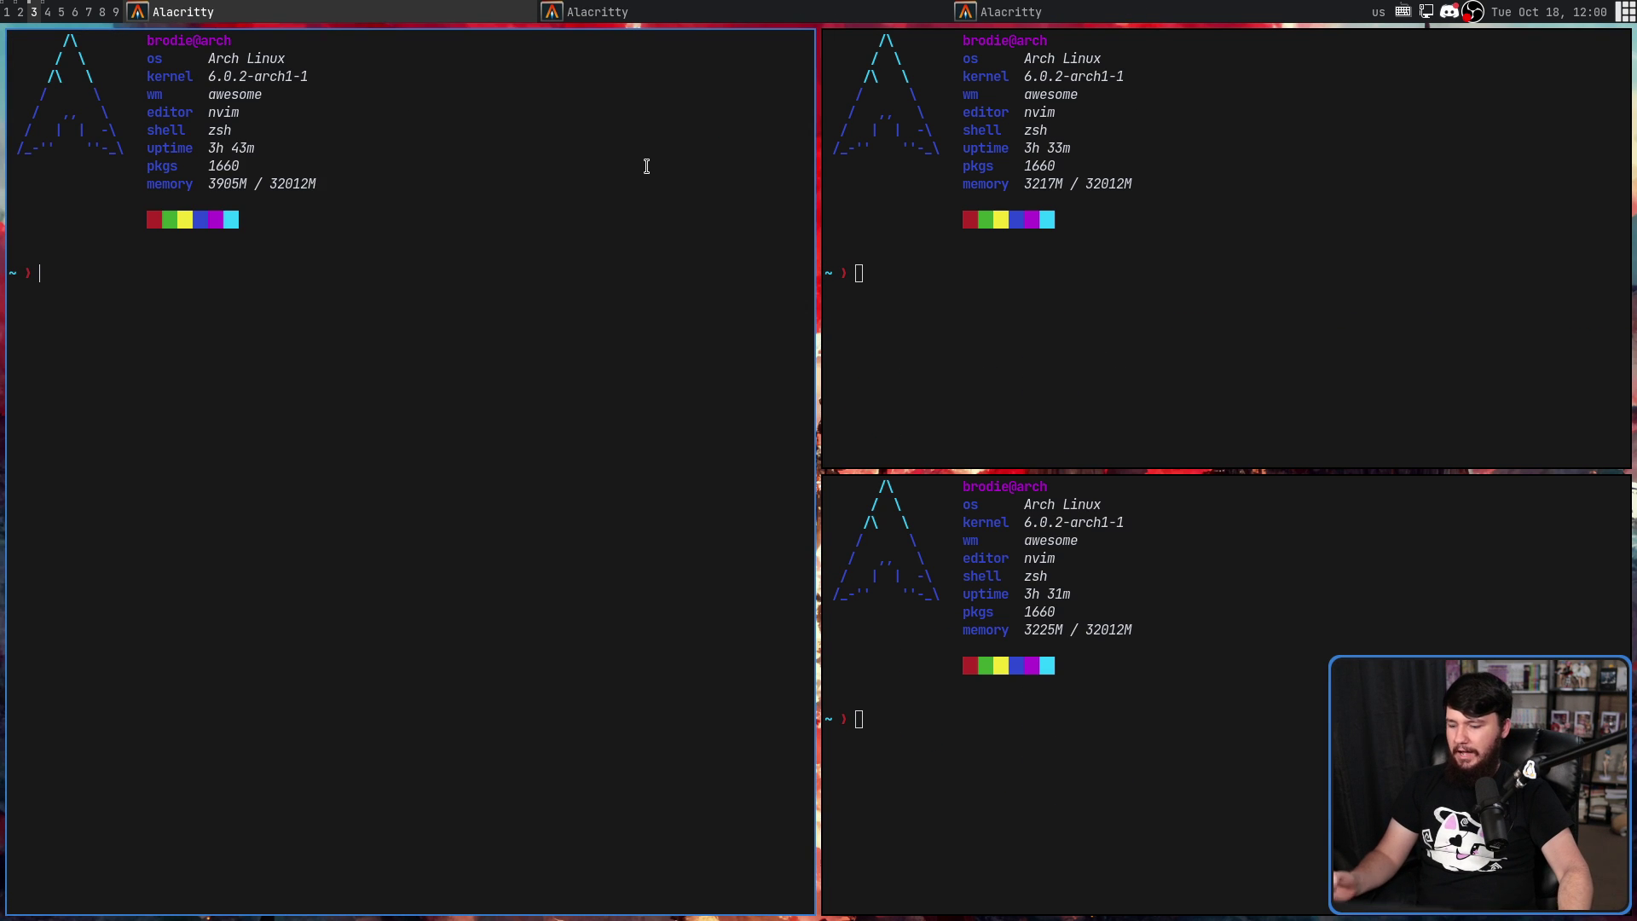
key(super+e)
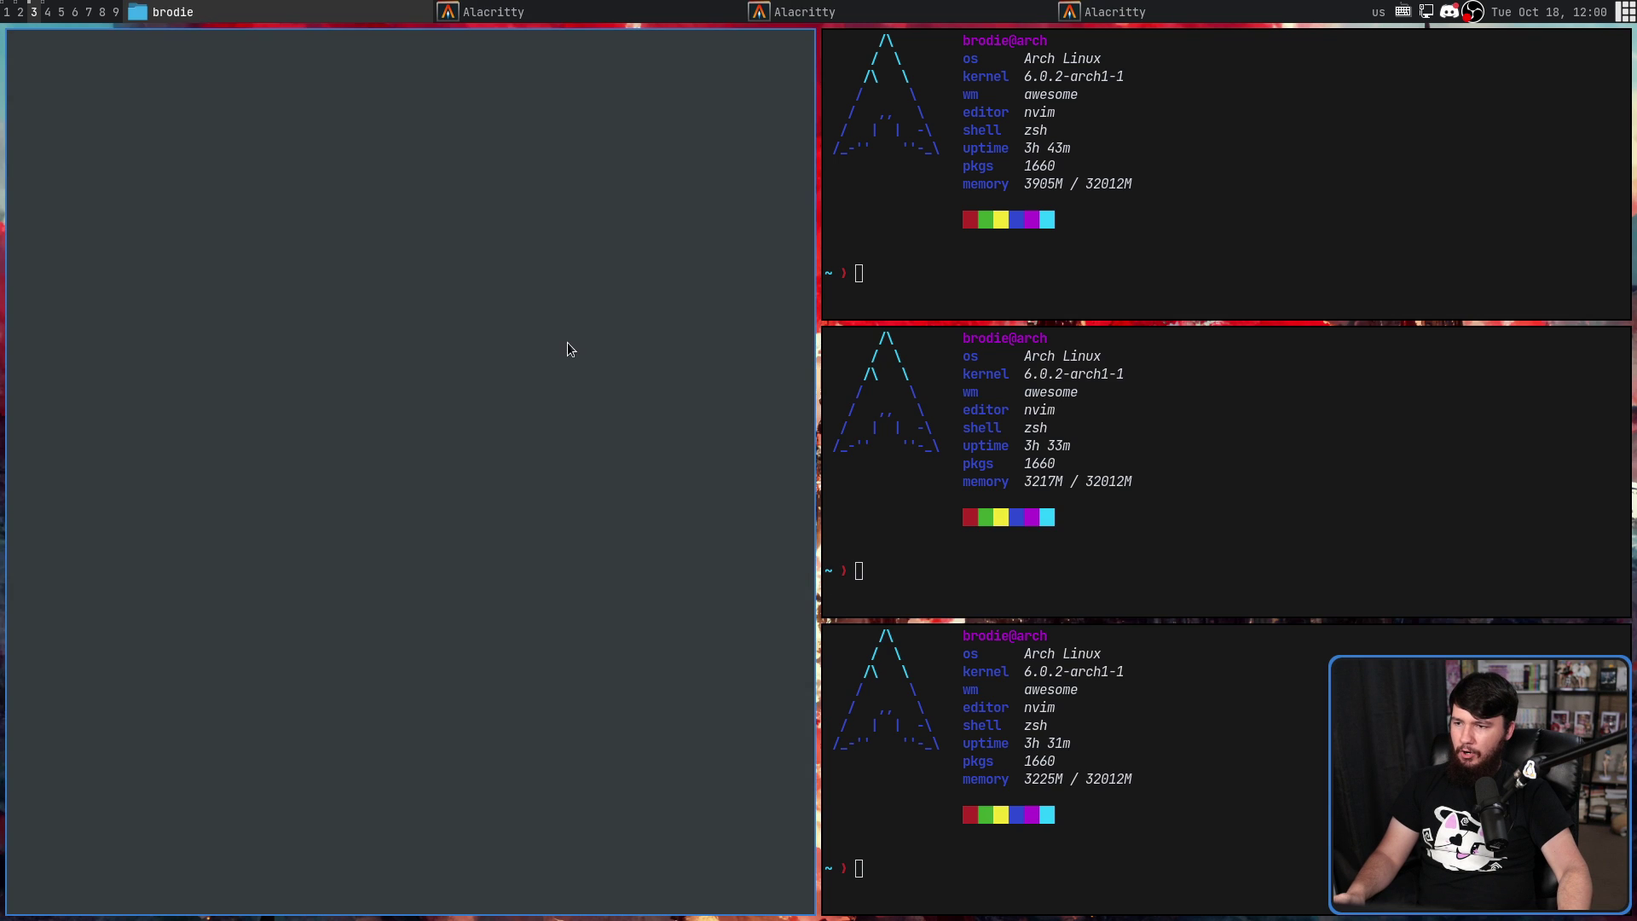
key(super+shift+c)
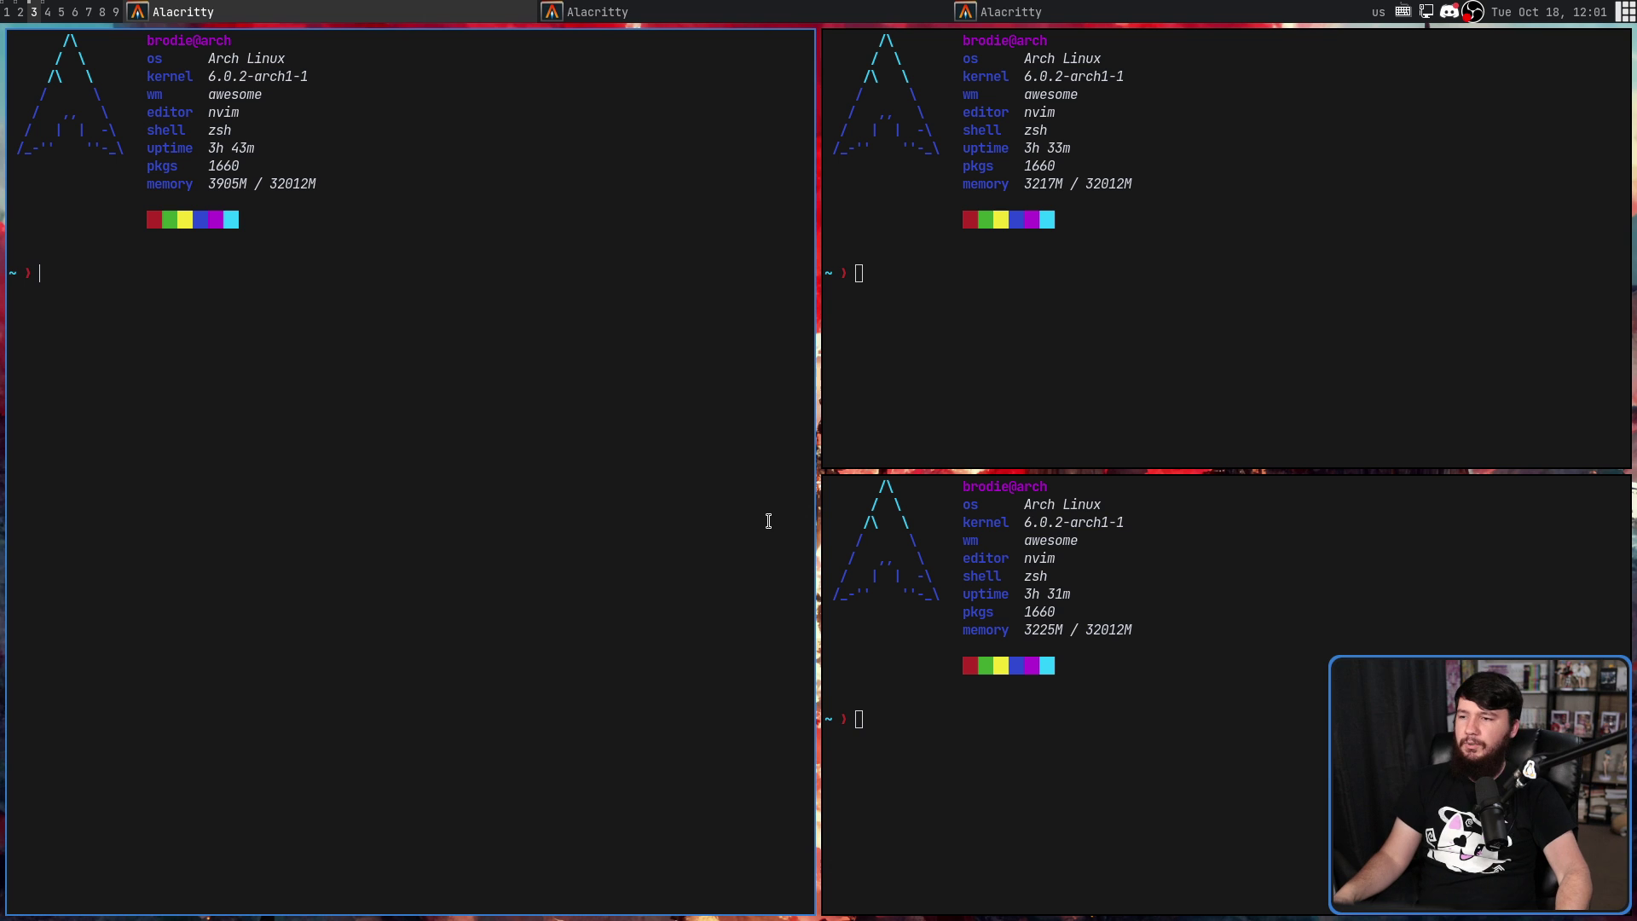
Step: Search the application launcher for "bra", "thu" and "ste" in turn, dismissing it at the end
key(super+p)
text(bra)
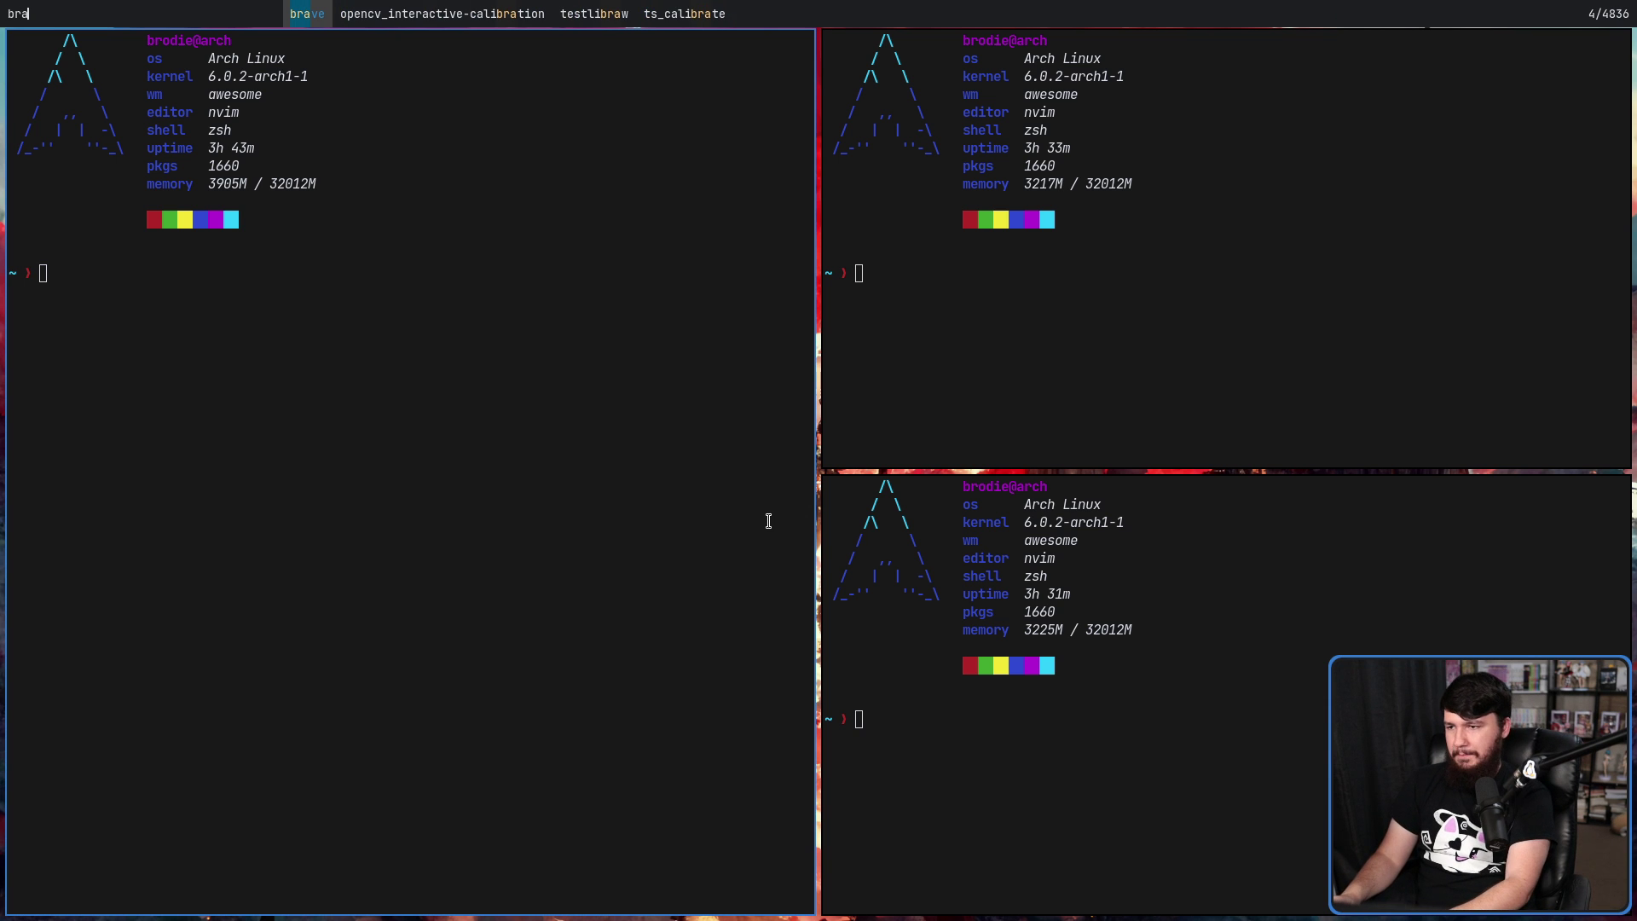
key(Escape)
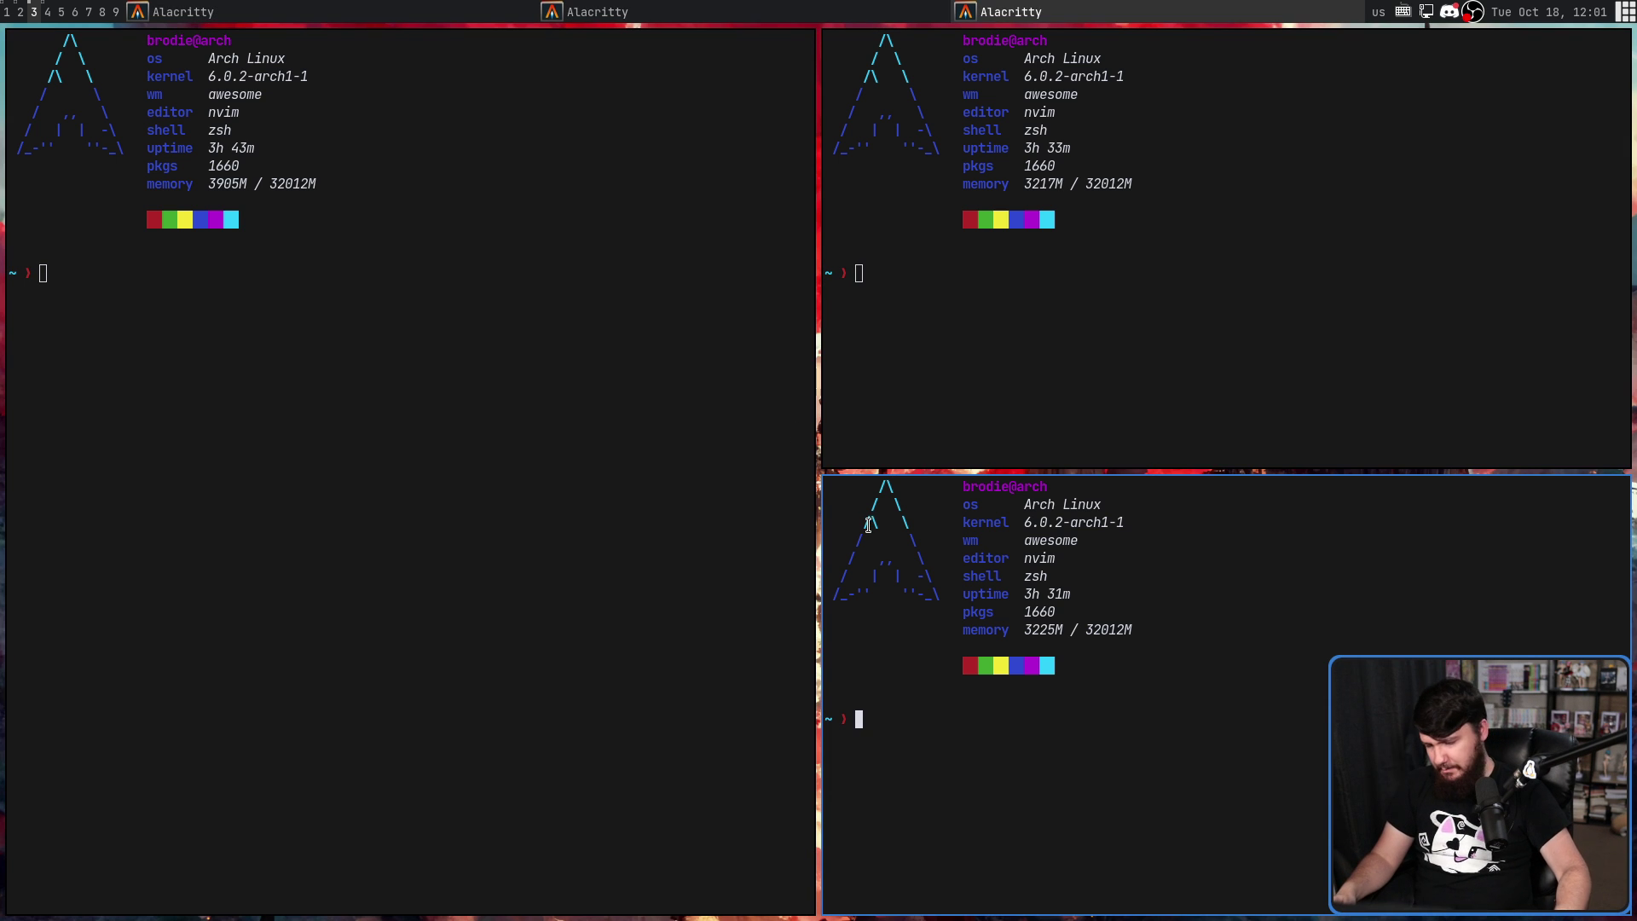
key(super+p)
text(thu)
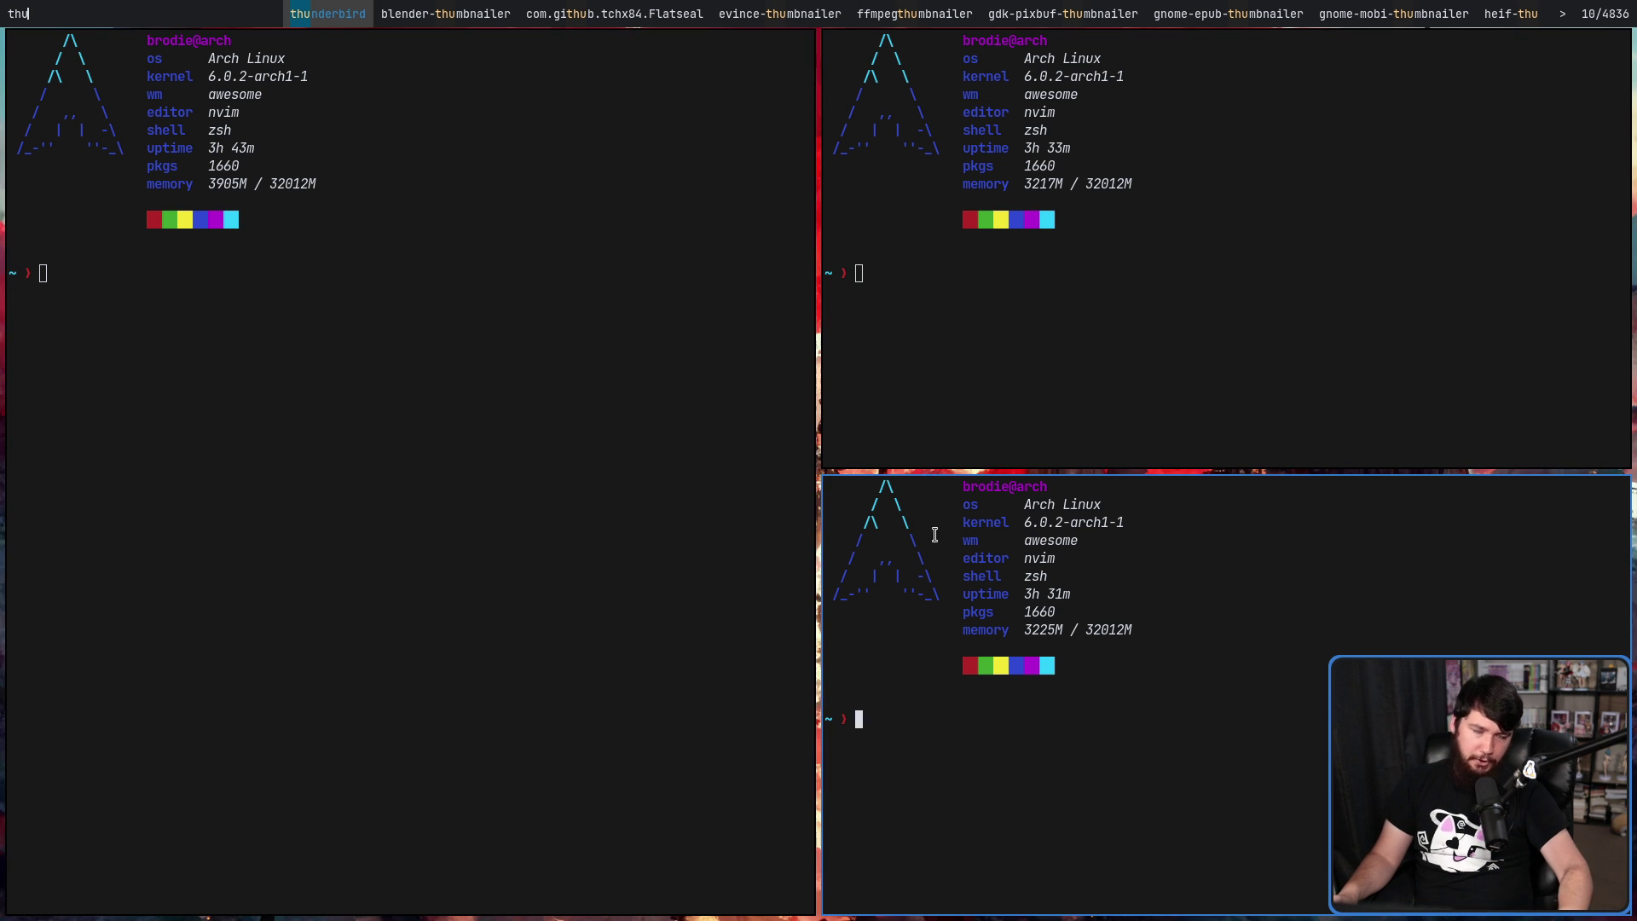
key(Return)
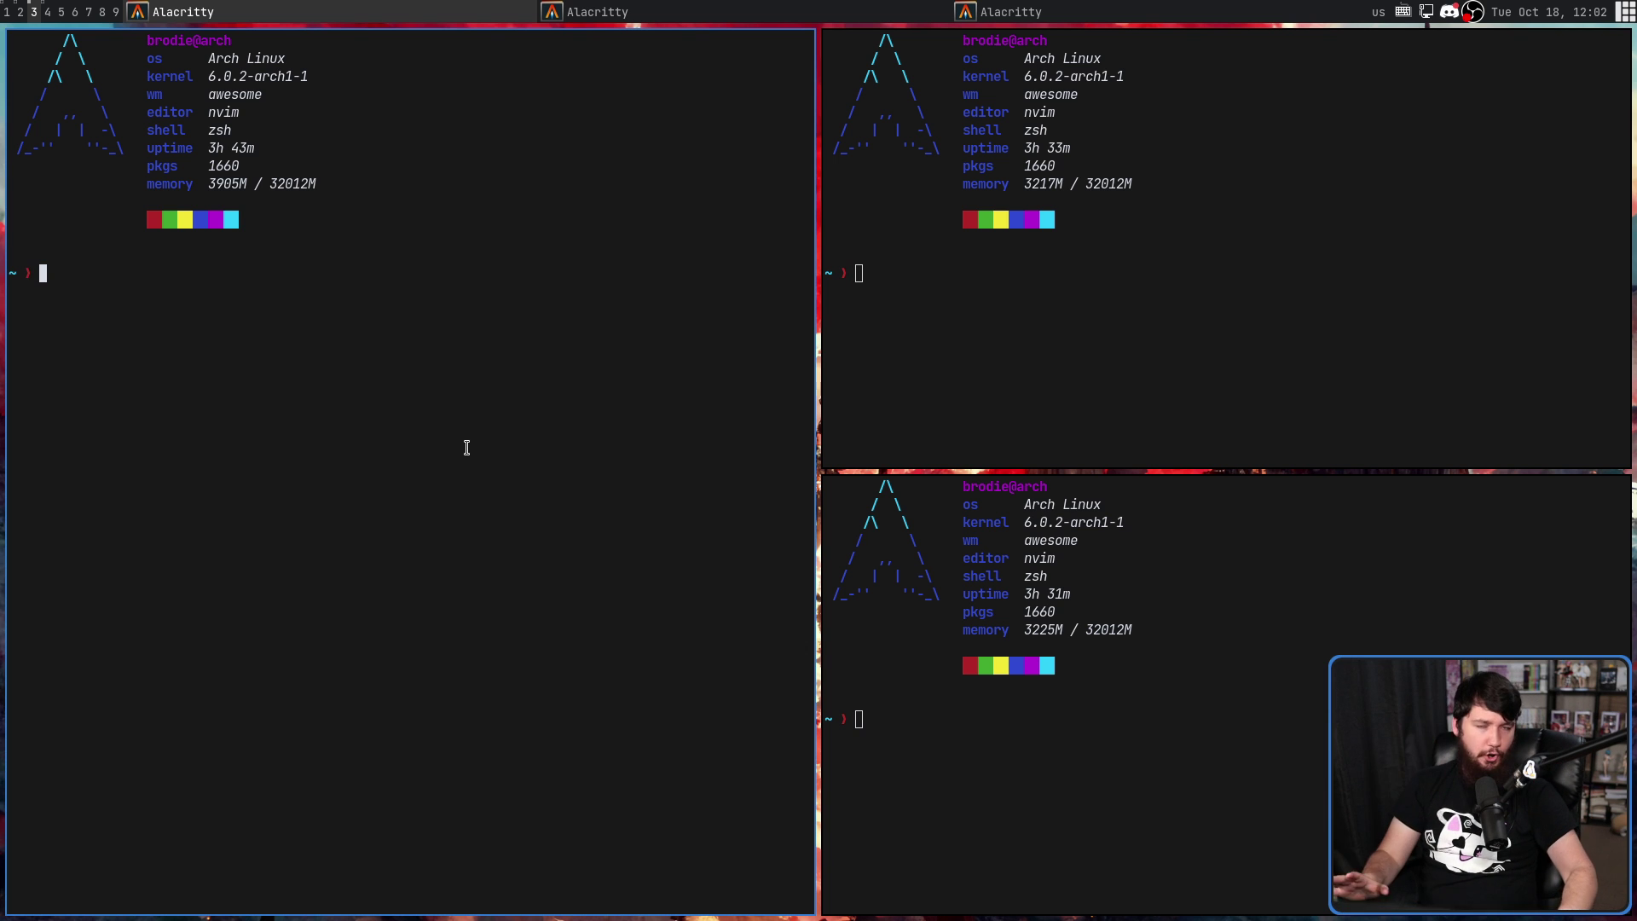
key(super+p)
text(ste)
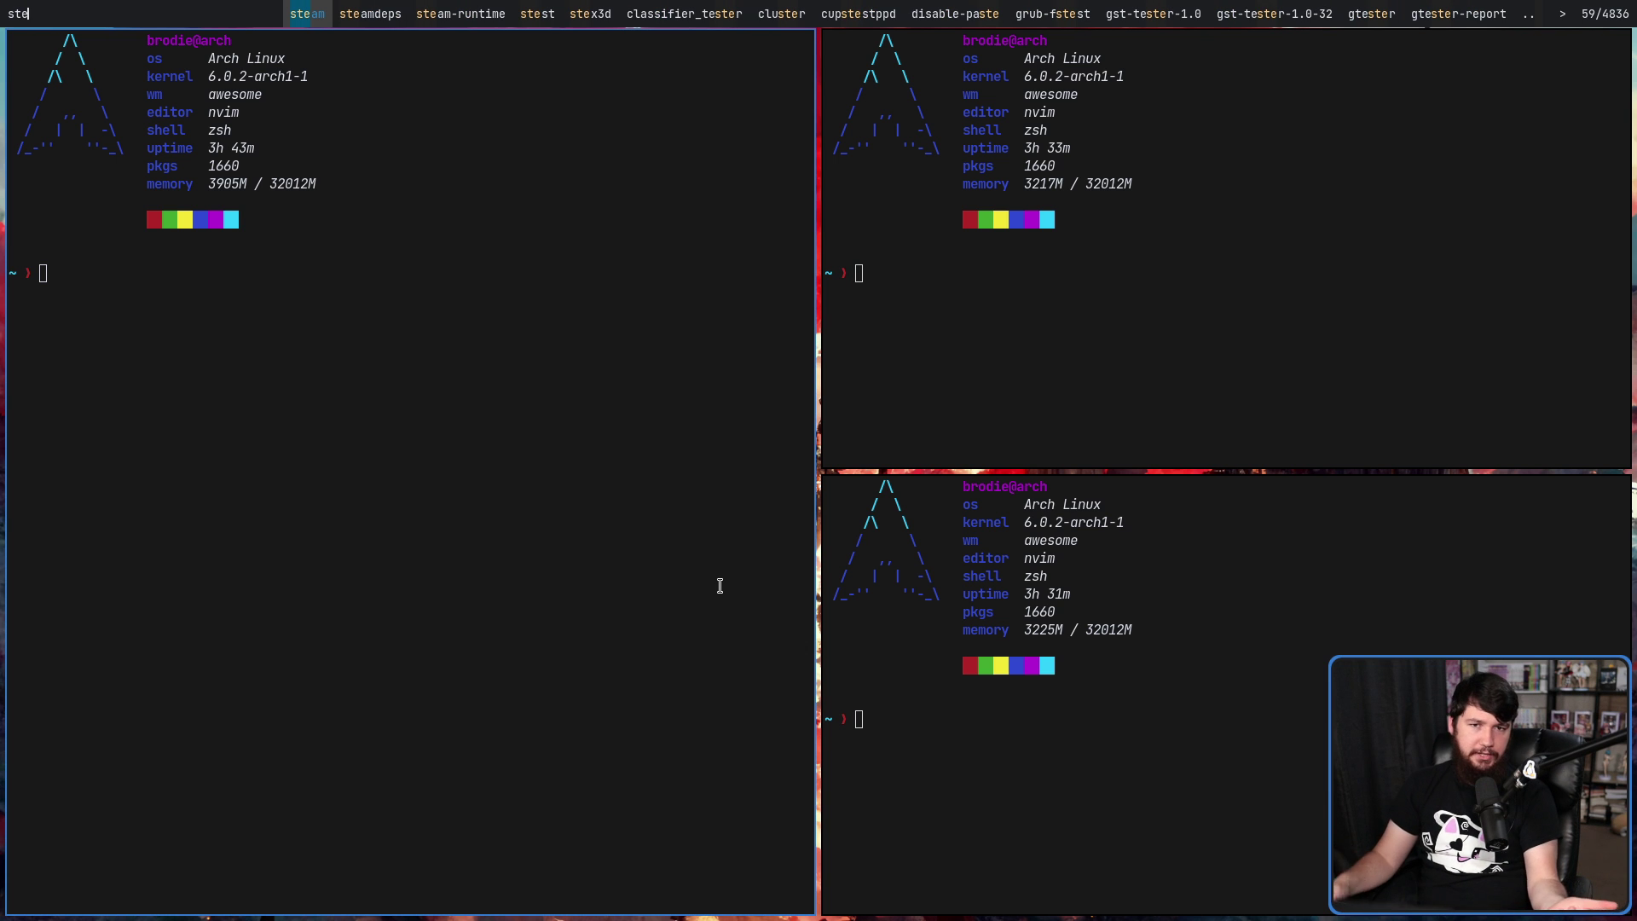
key(Escape)
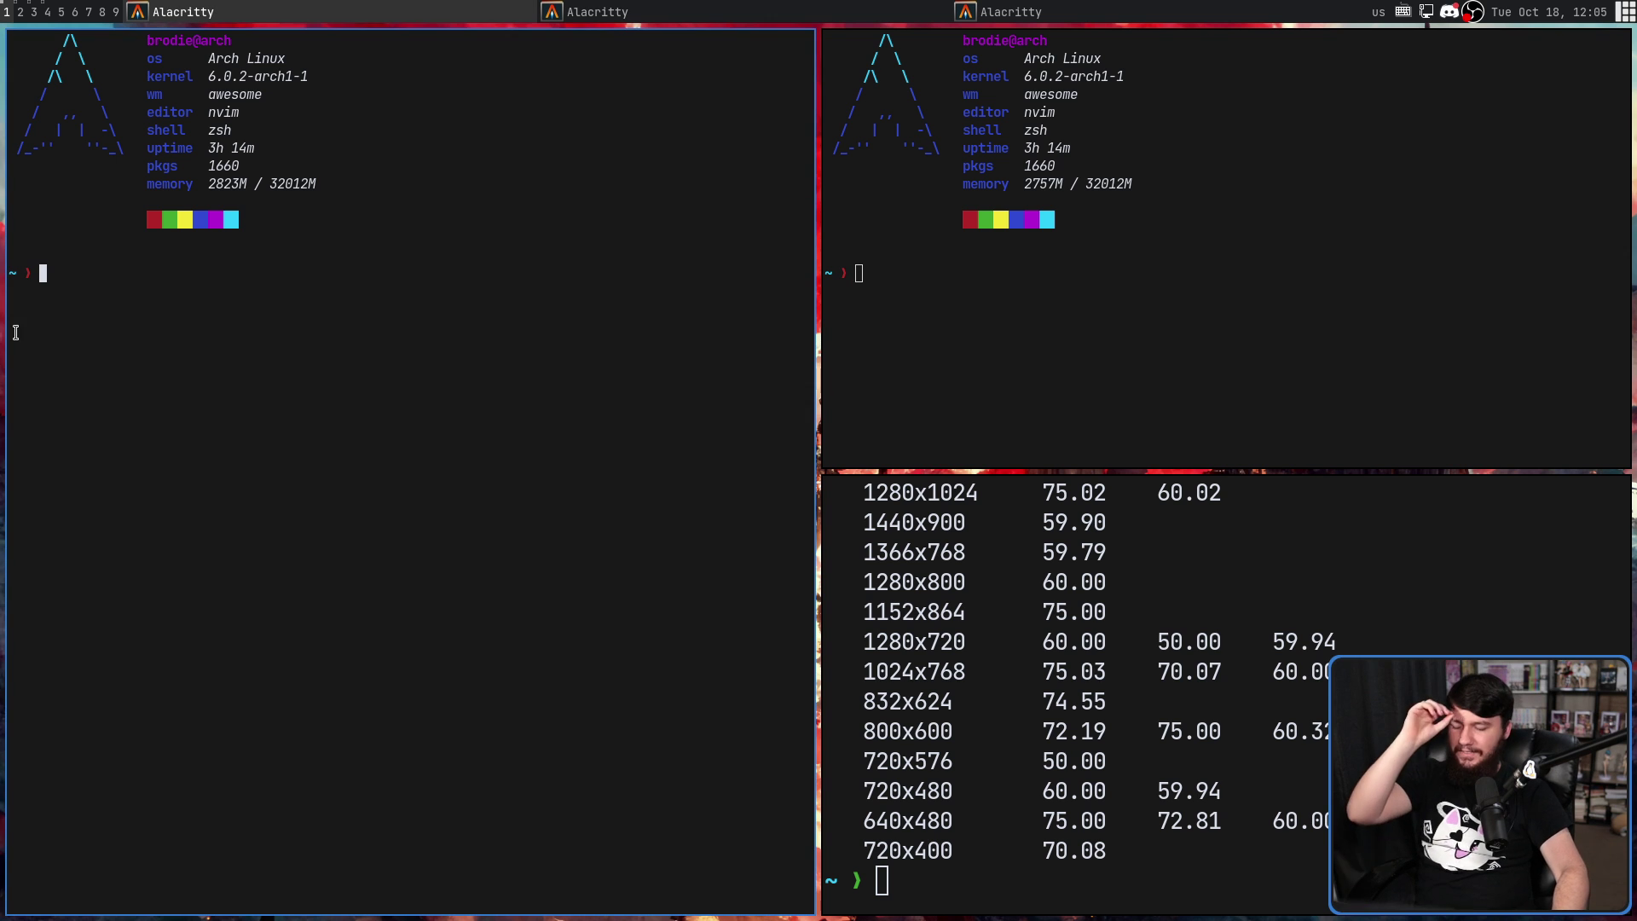
Step: View the browser on workspace 4, return to workspace 1, and show the bookmark selector before dismissing it
key(super+4)
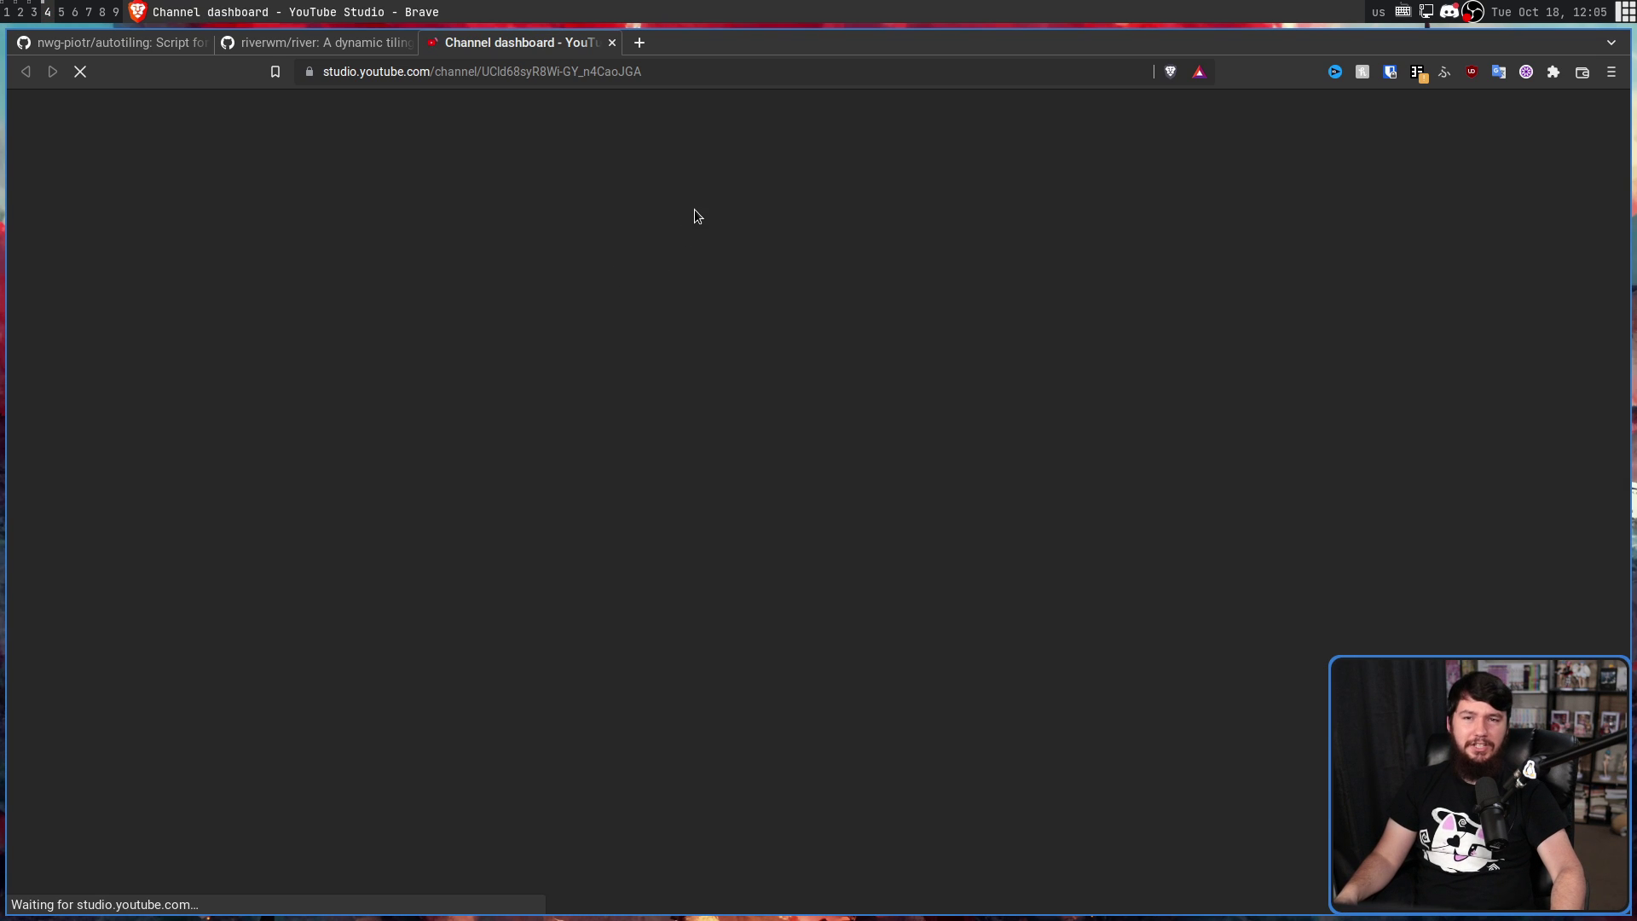
key(super+1)
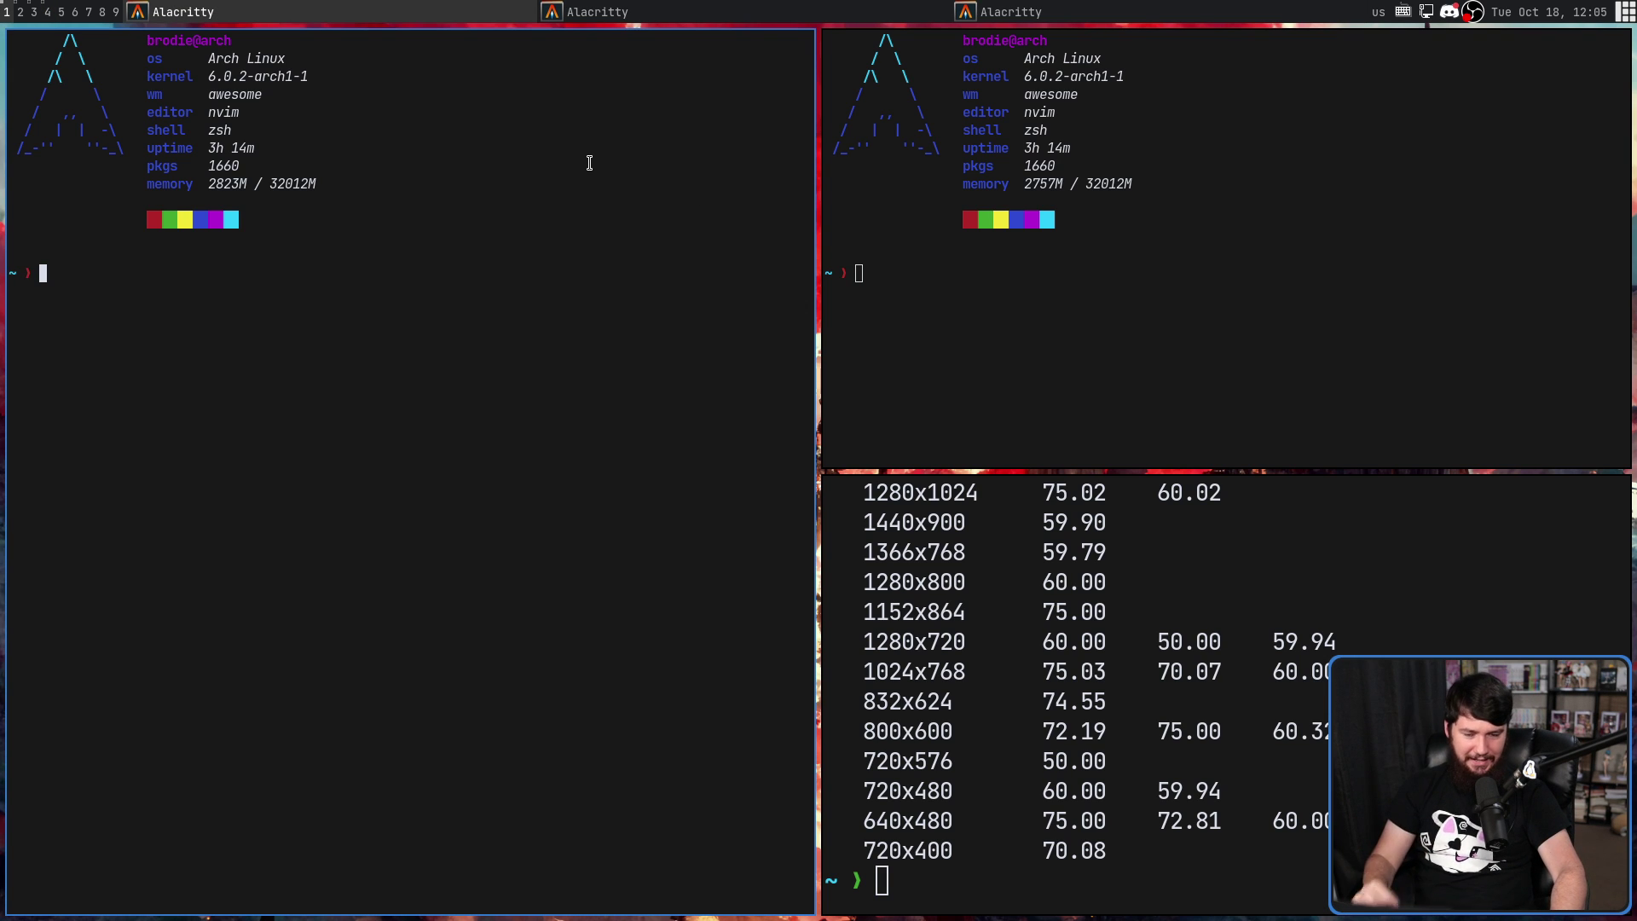
key(super+b)
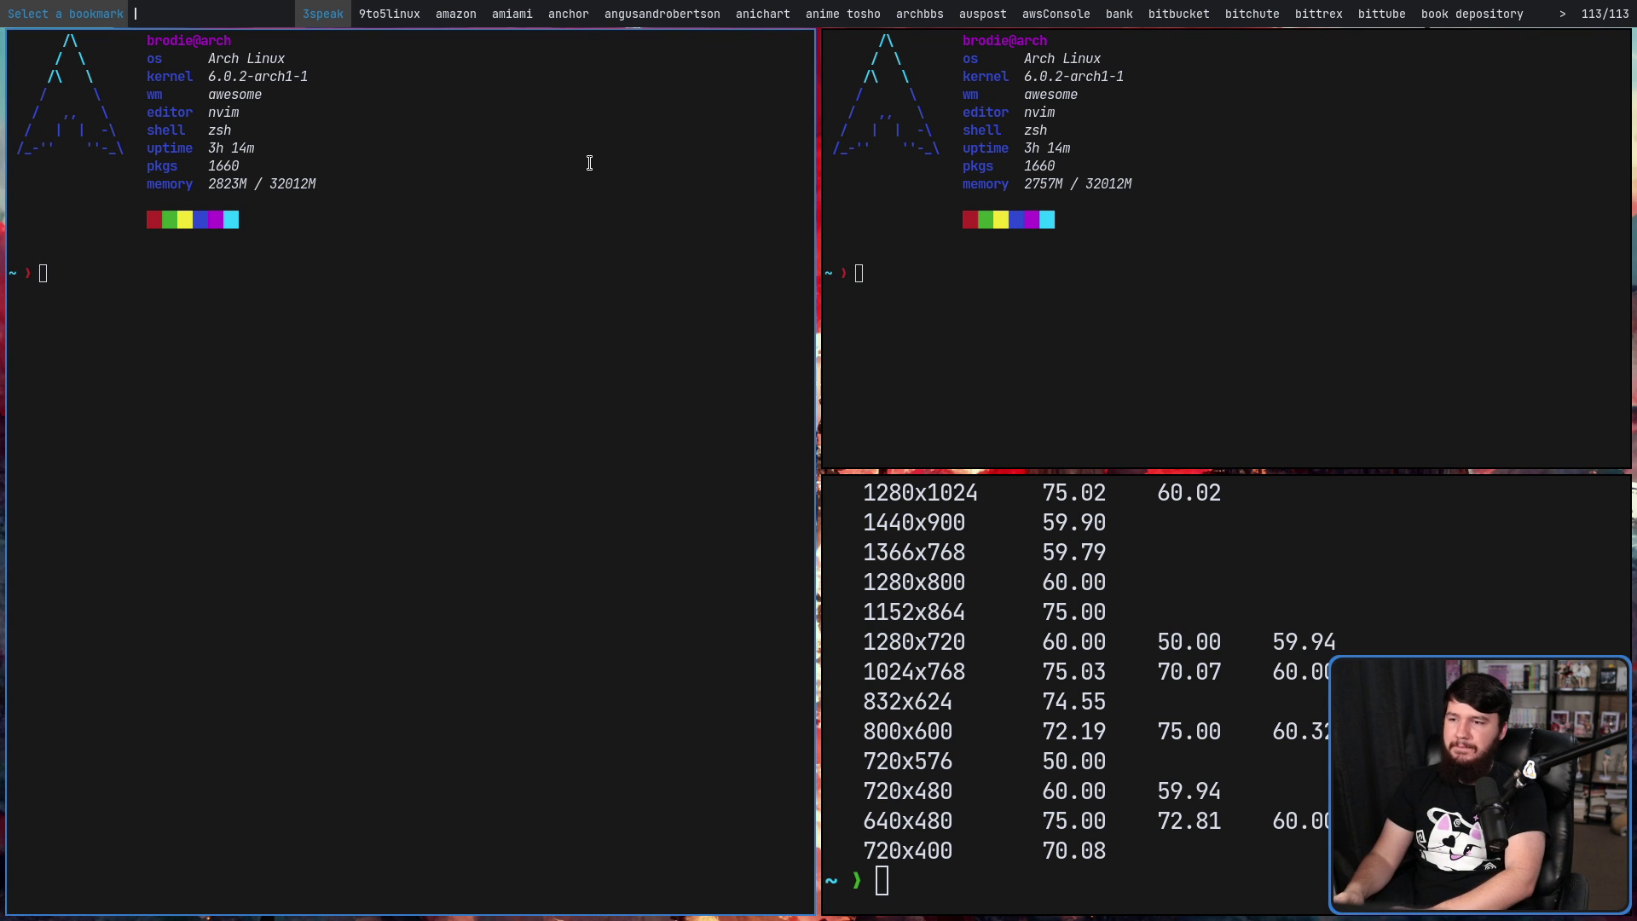
key(Escape)
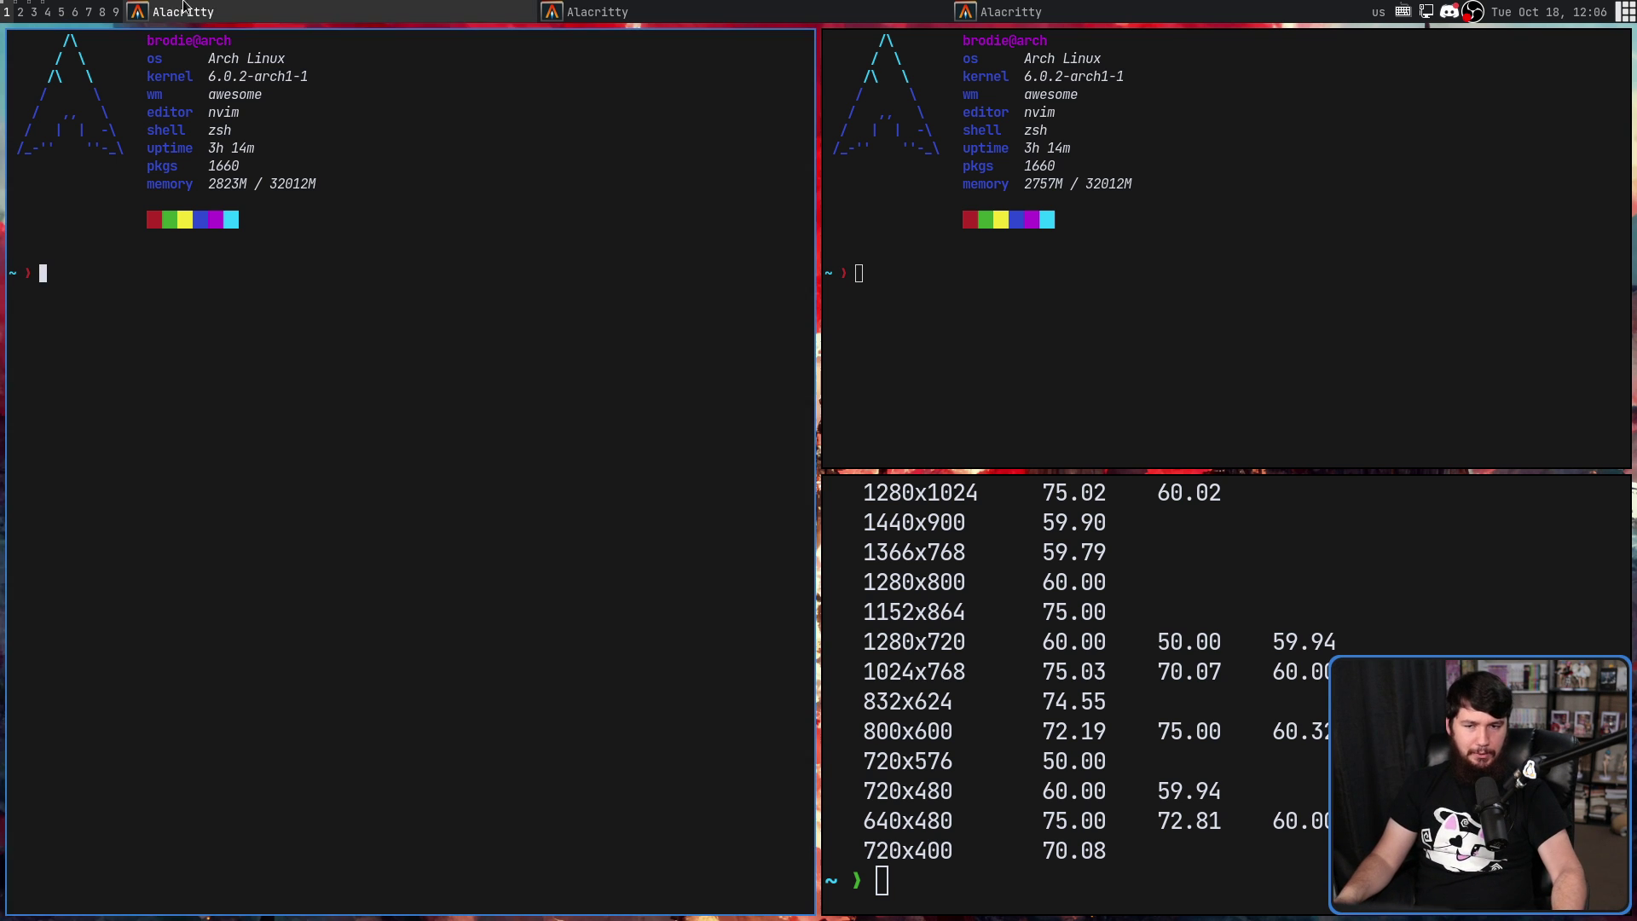
Step: Float the upper stack terminal on workspace 1, move and enlarge it over the tiled windows, and return it to tiling
key(super+ctrl+space)
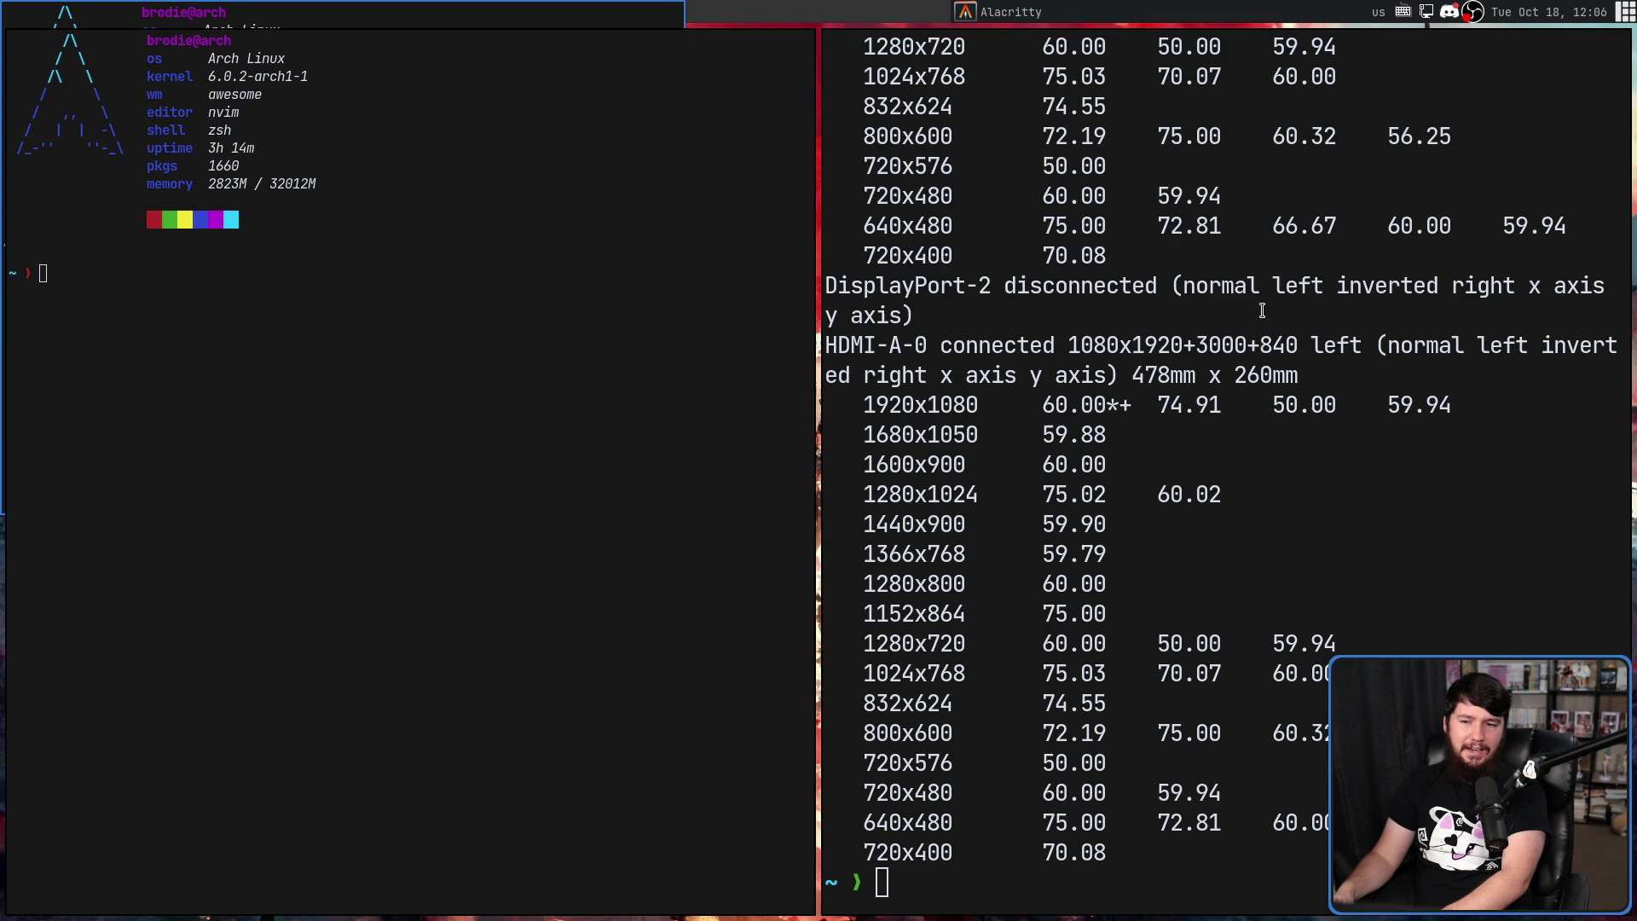
drag(518, 39, 766, 5)
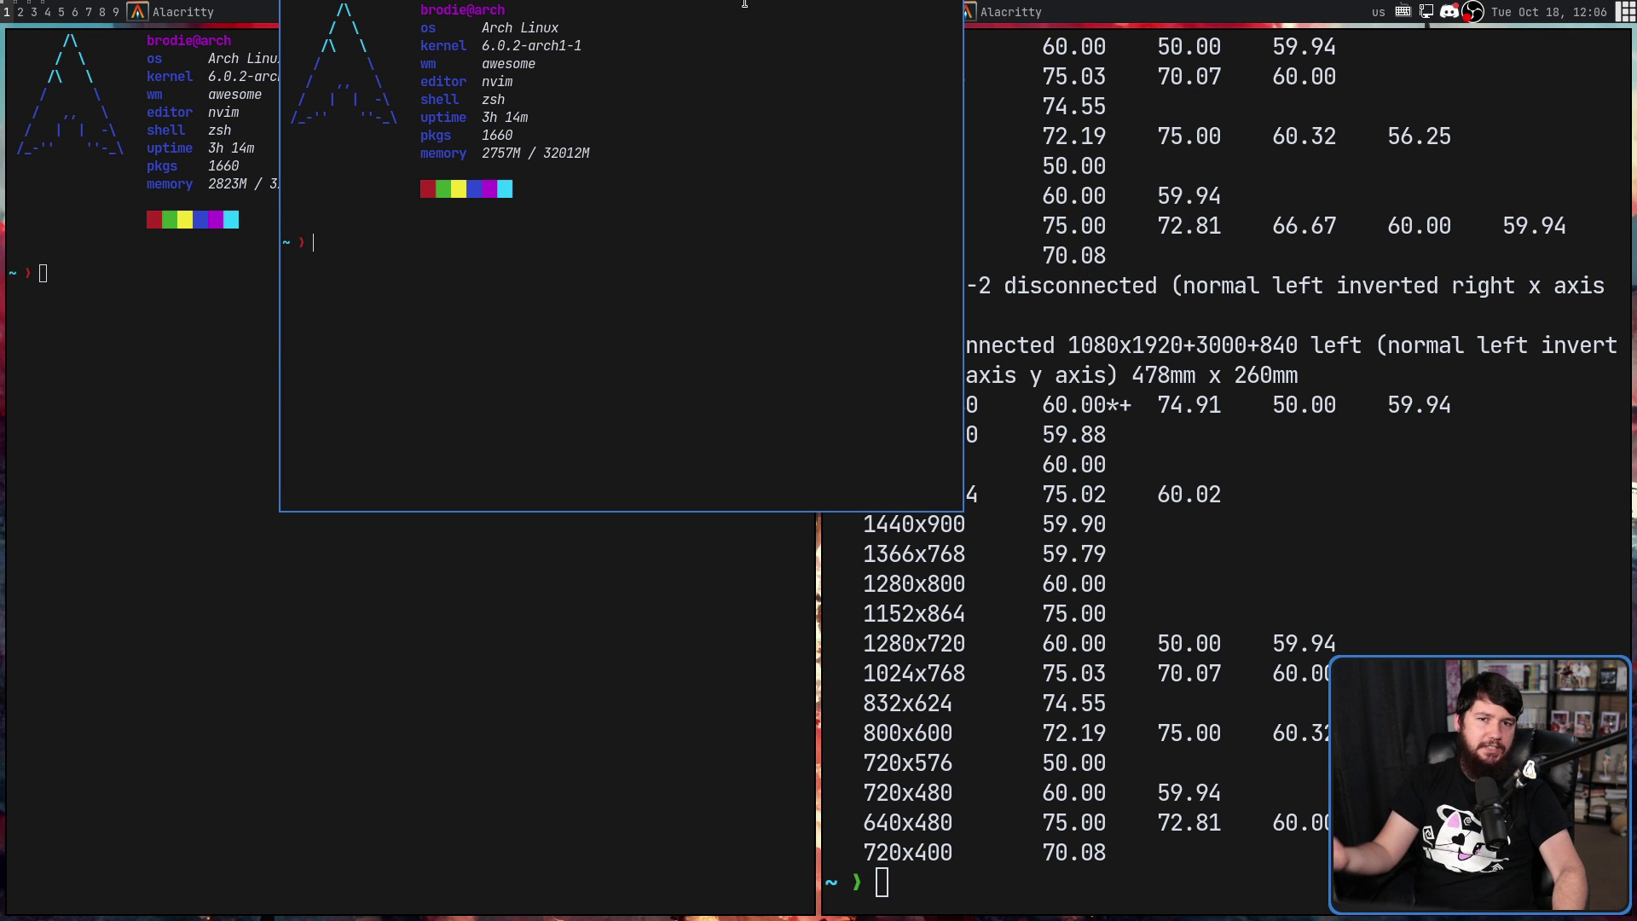
drag(662, 161, 687, 221)
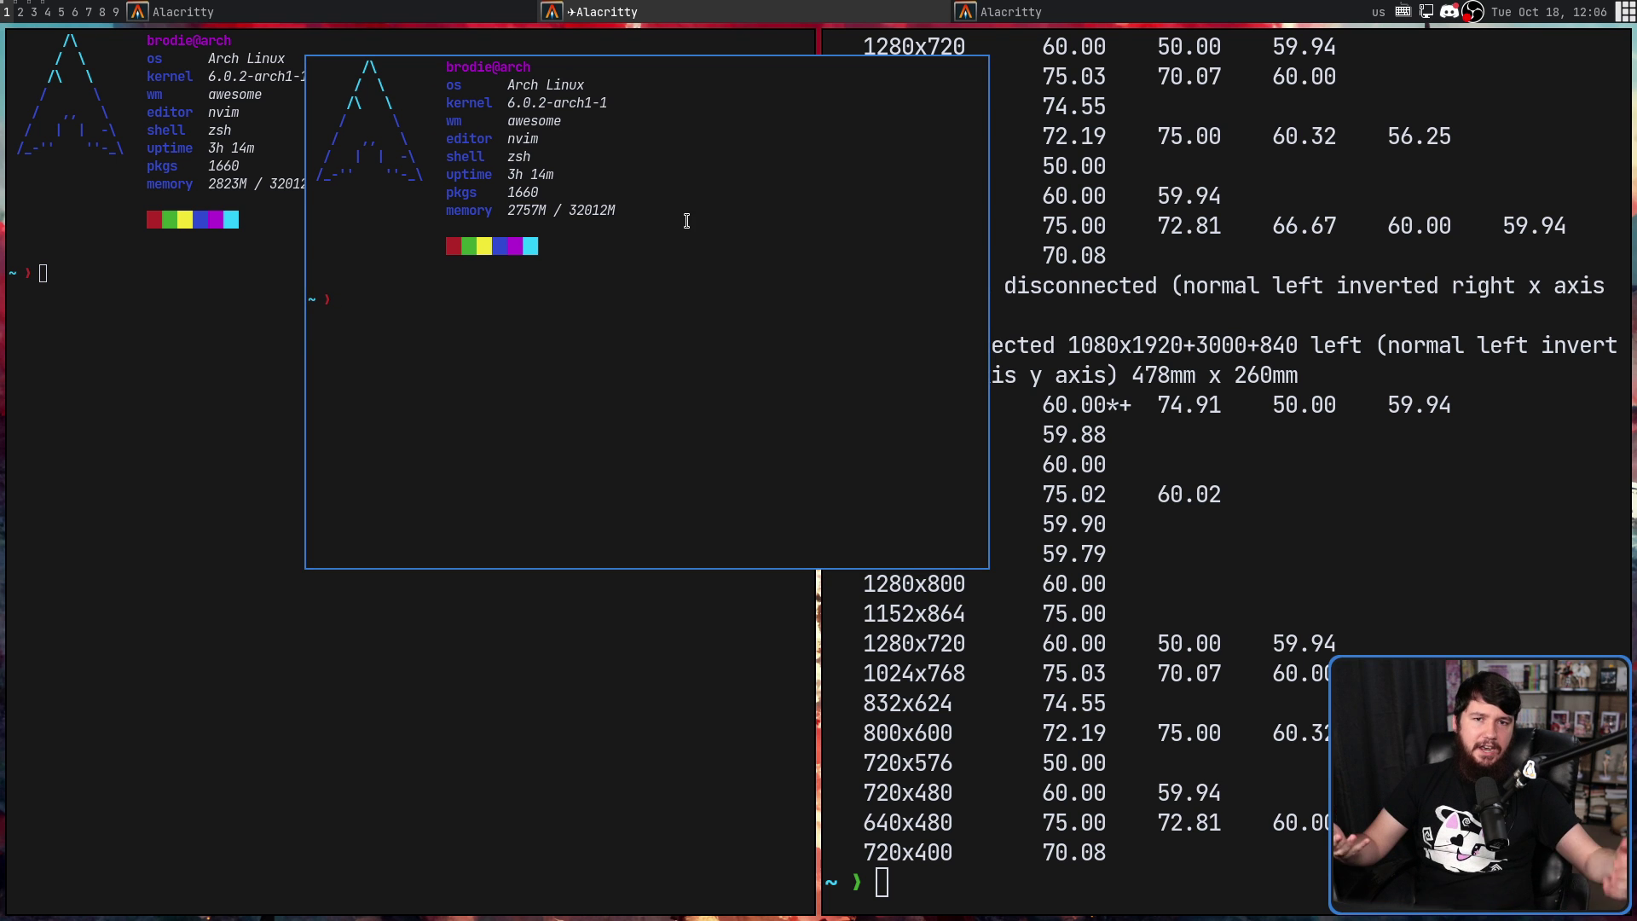
drag(924, 522, 1011, 595)
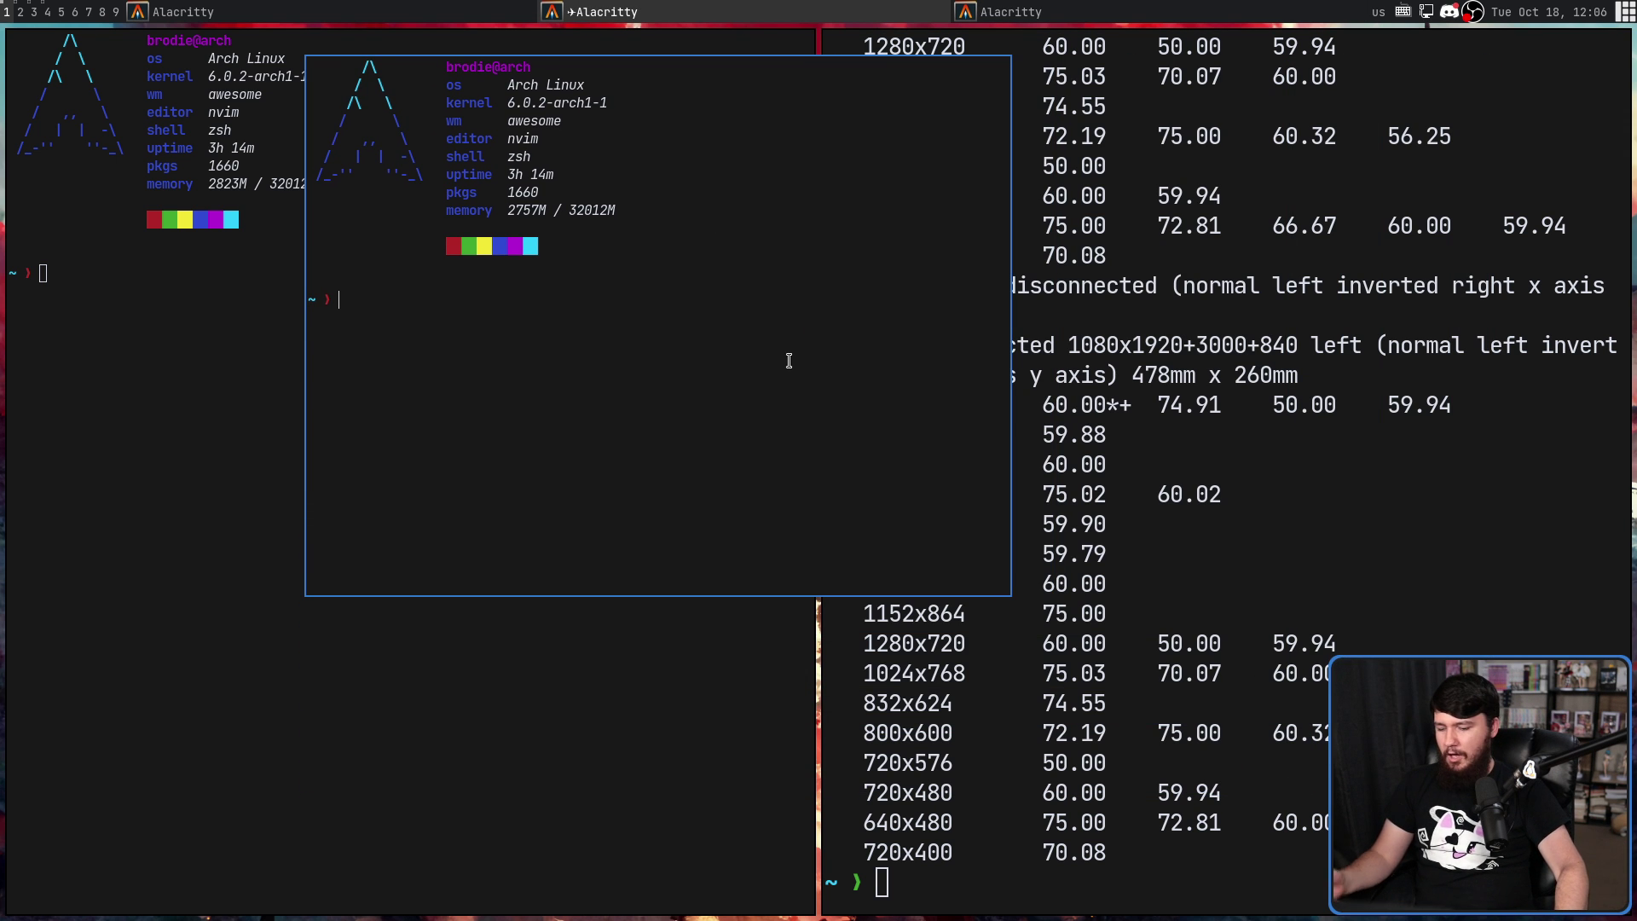
key(super+ctrl+space)
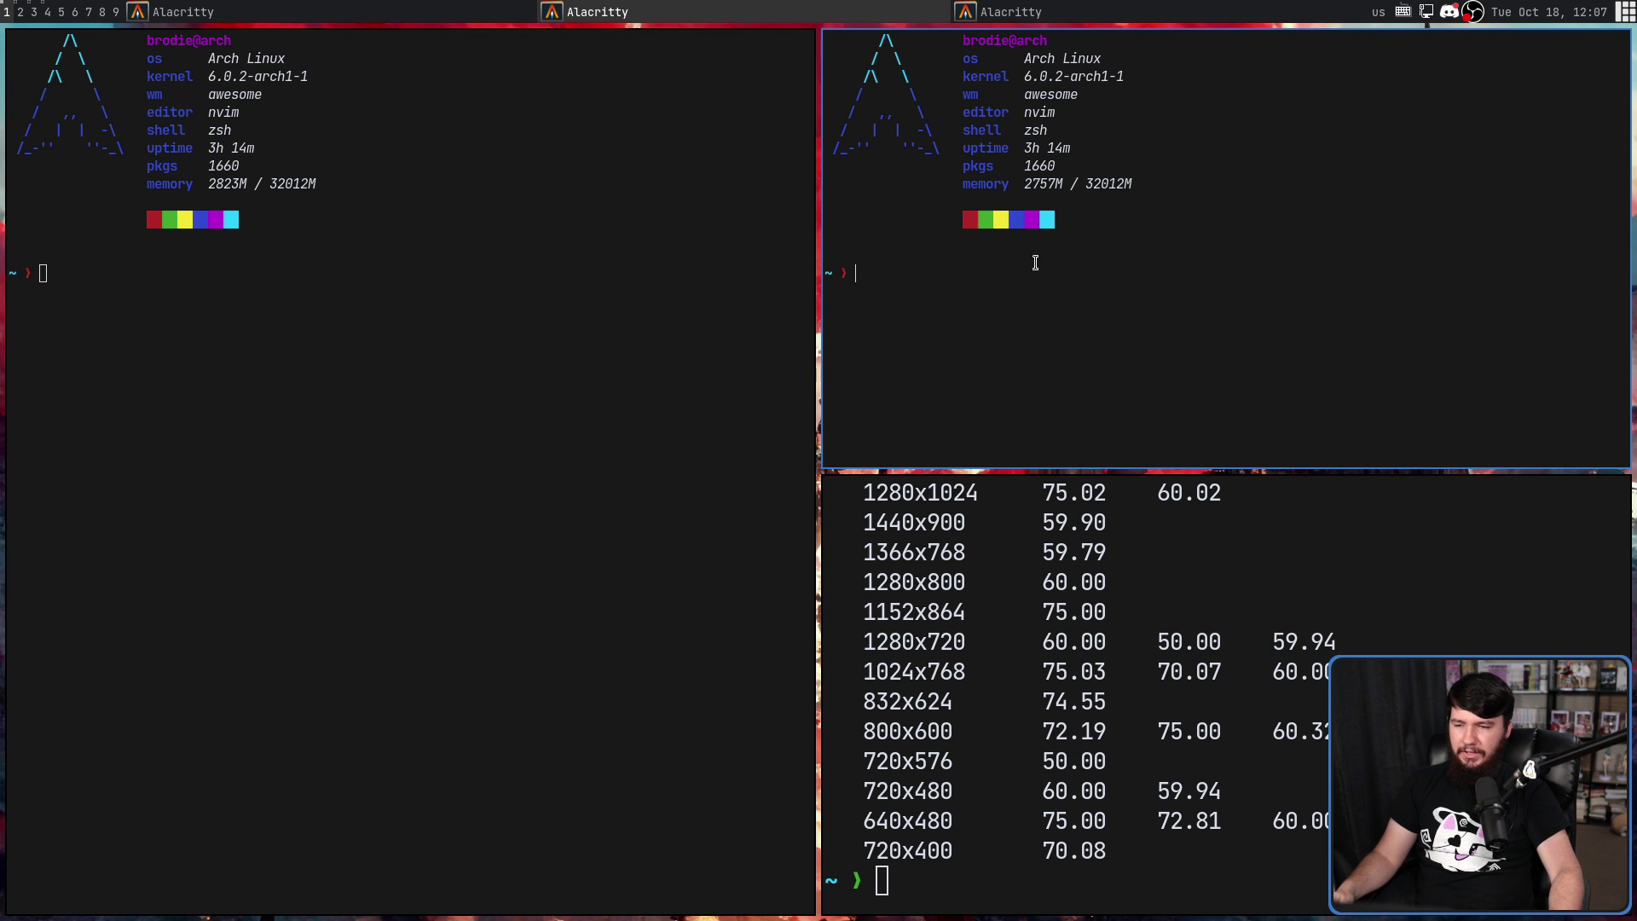
Step: Run lf in the upper stack terminal, swap it into the master area, and widen the stack column
text(lf)
key(Return)
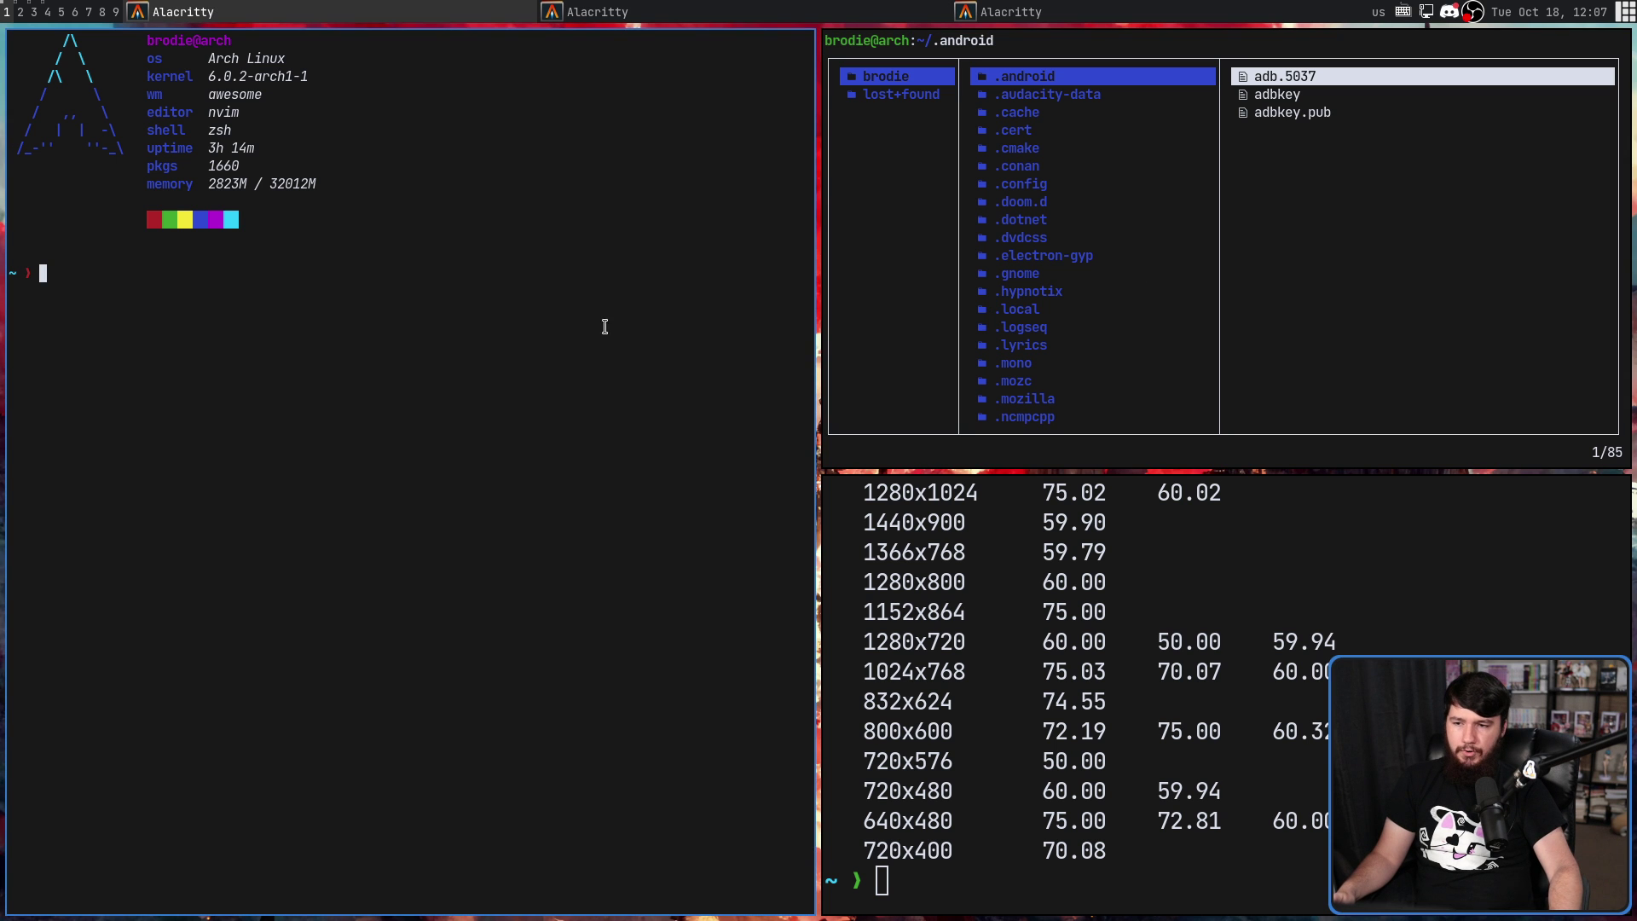
drag(852, 337, 633, 269)
drag(968, 264, 767, 493)
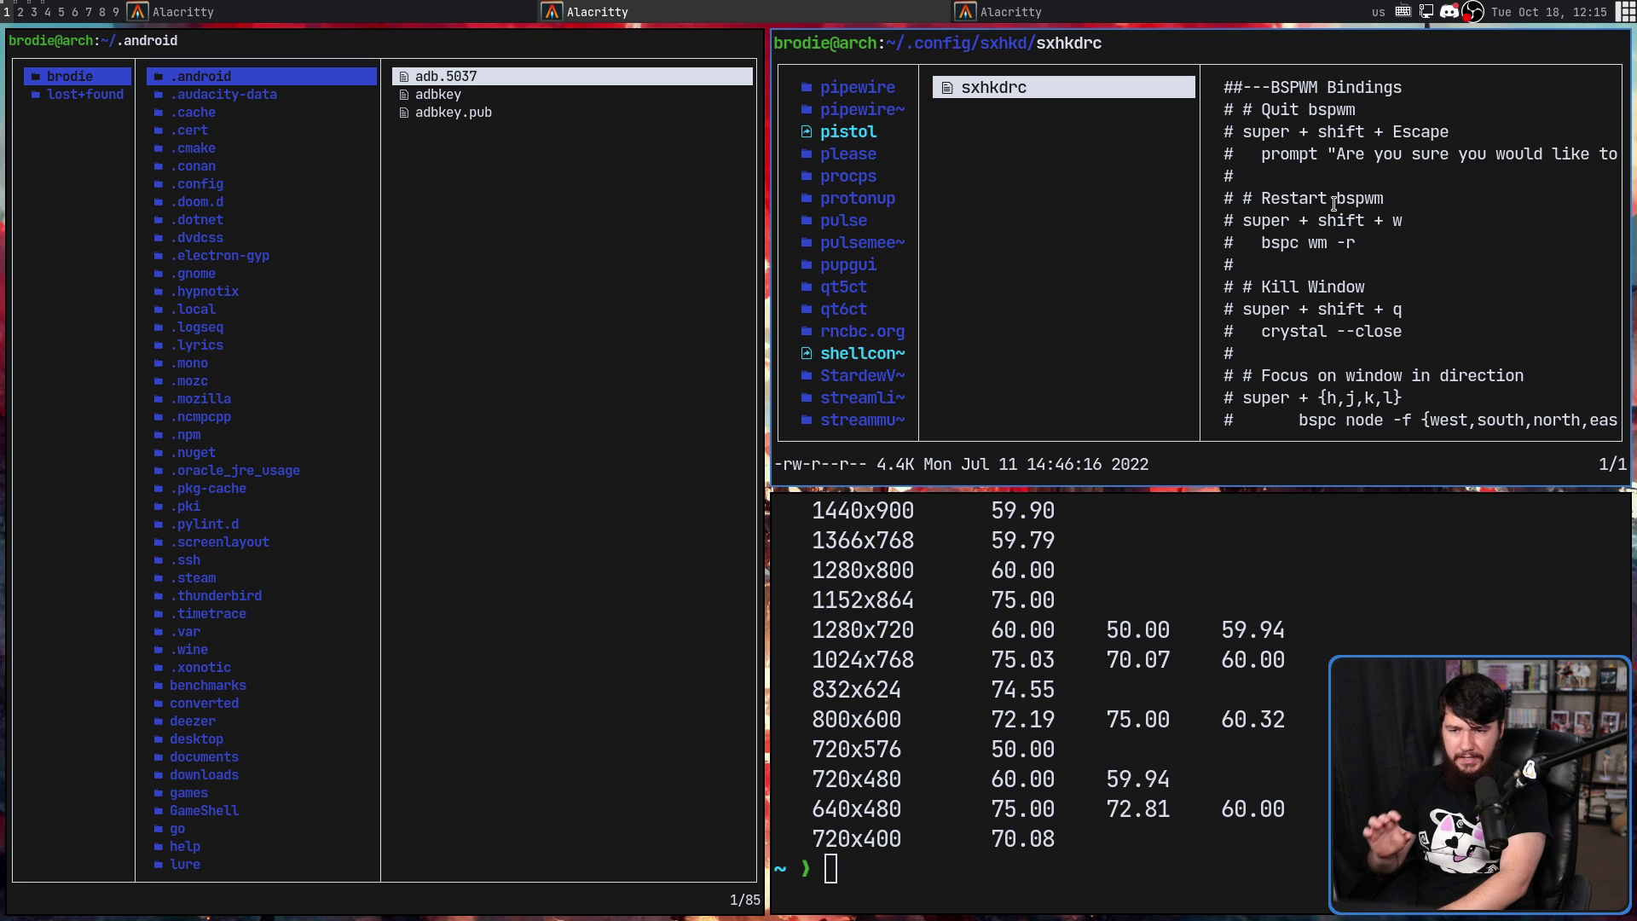
Step: Open sxhkdrc from ~/.config/sxhkd in the editor and examine its keybindings, from the BSPWM bindings through the audio and media controls
key(l)
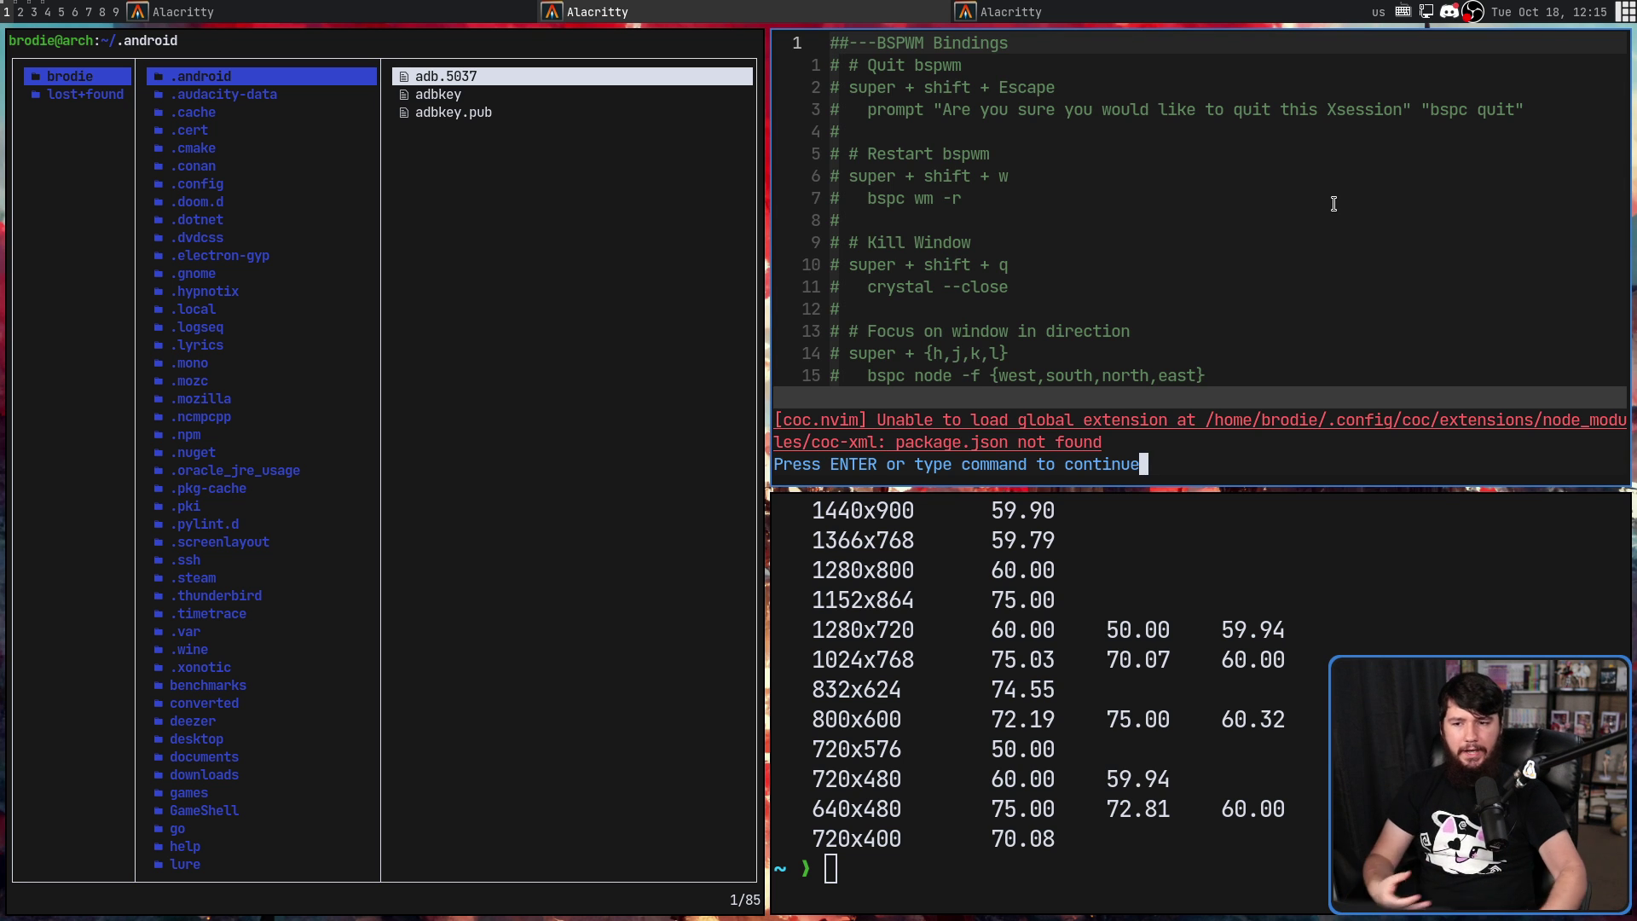
key(Return)
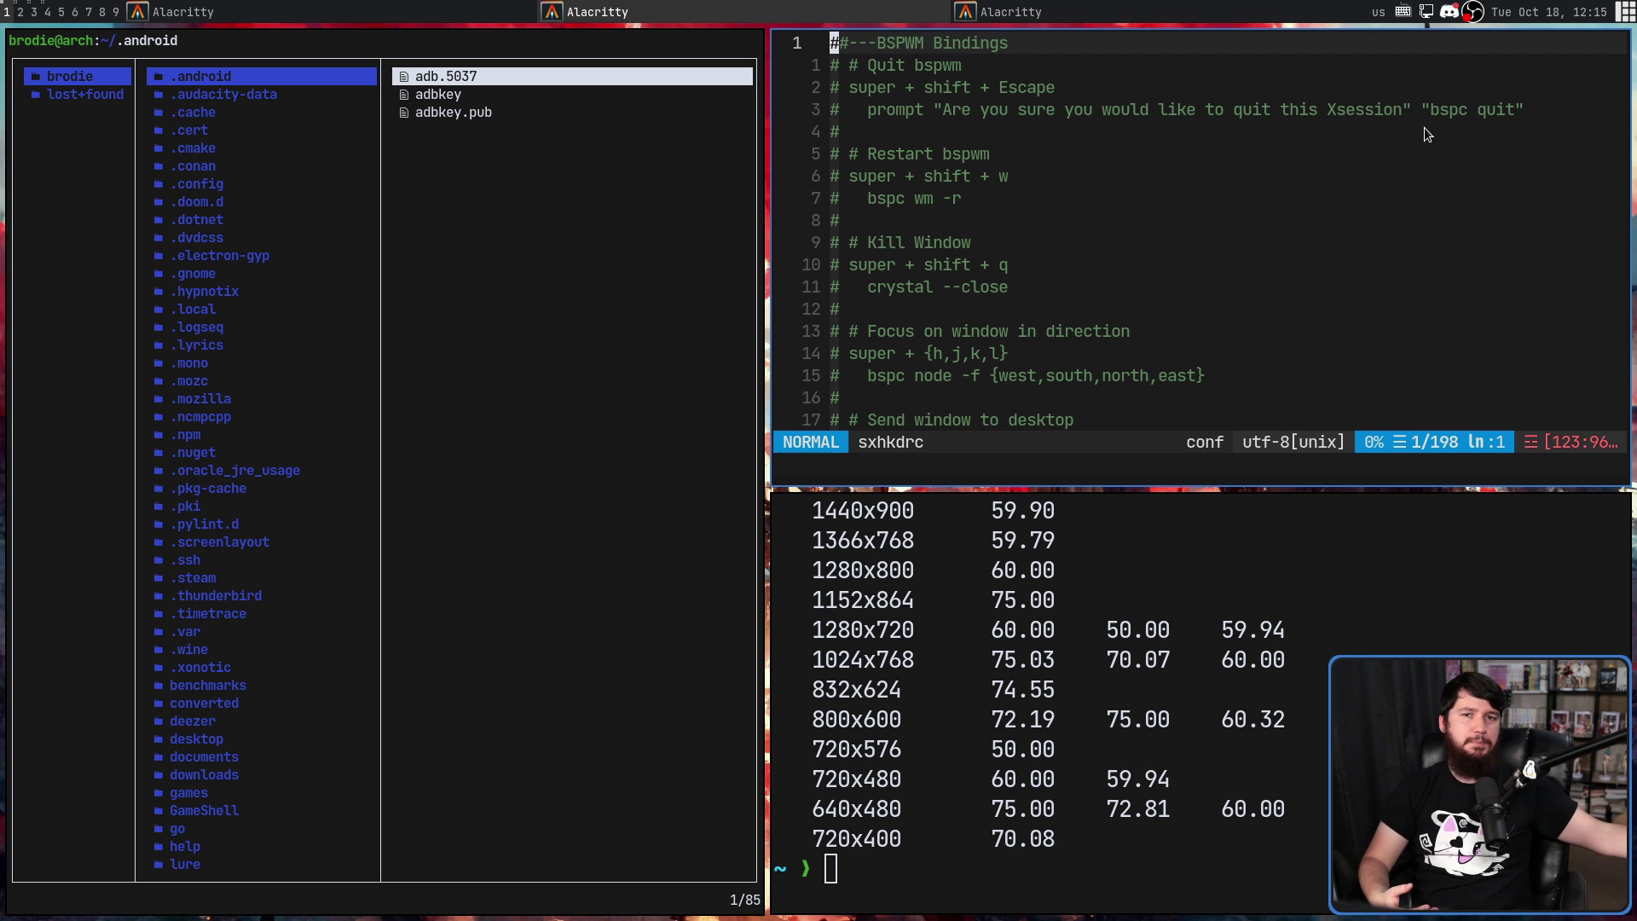
scroll(1424, 126, down, 8)
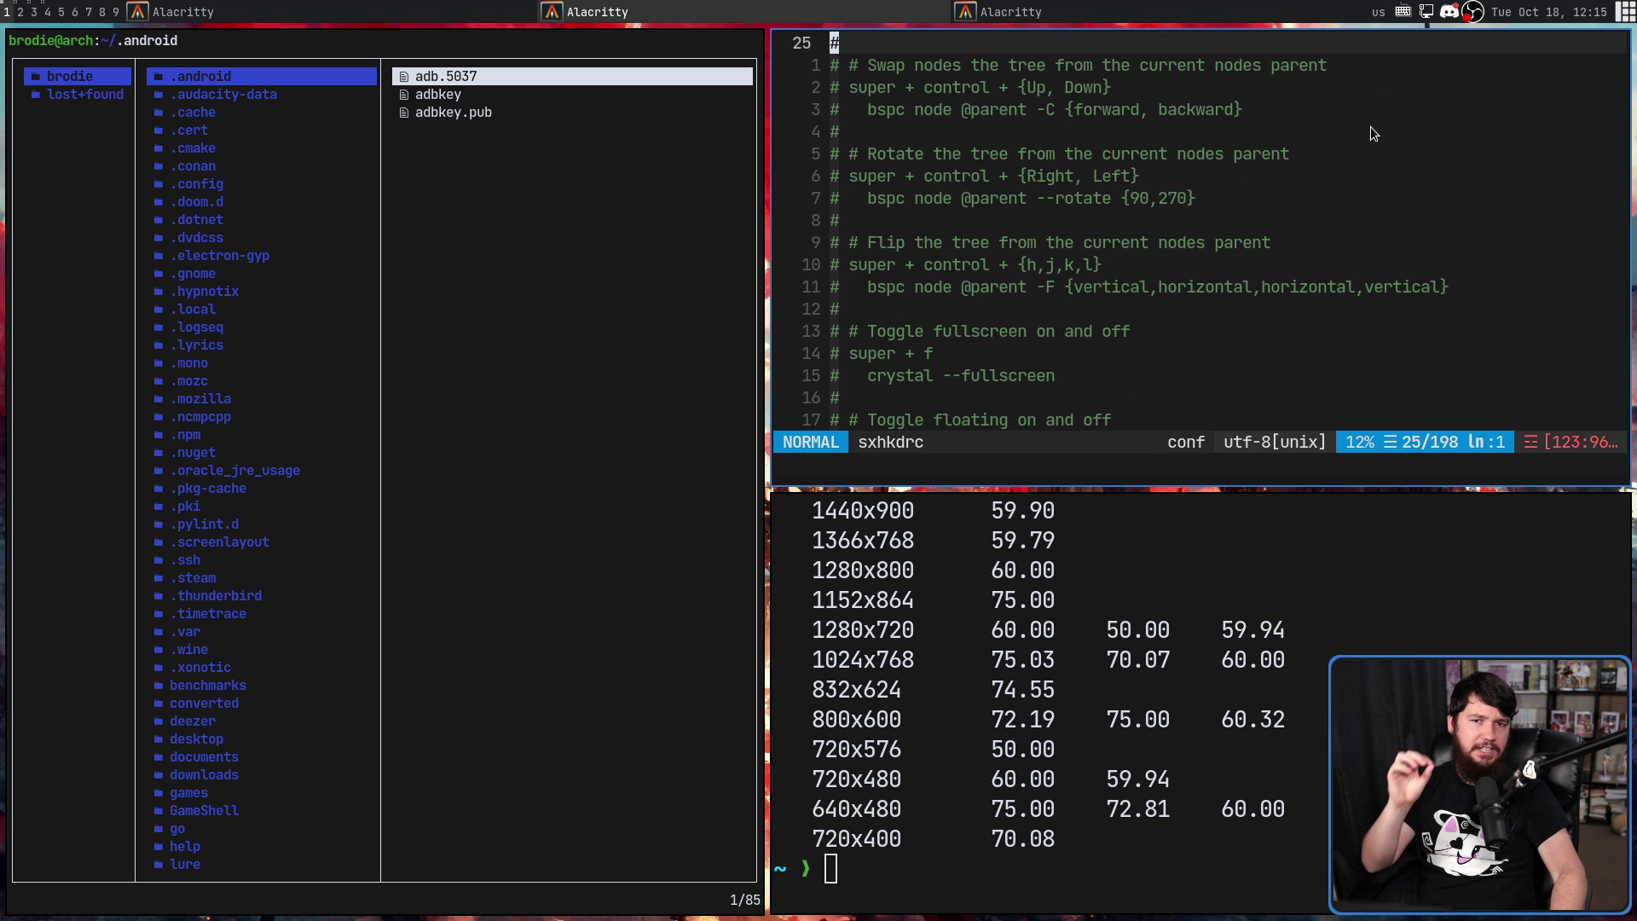
scroll(1369, 126, down, 9)
scroll(1369, 126, down, 14)
scroll(1189, 181, down, 8)
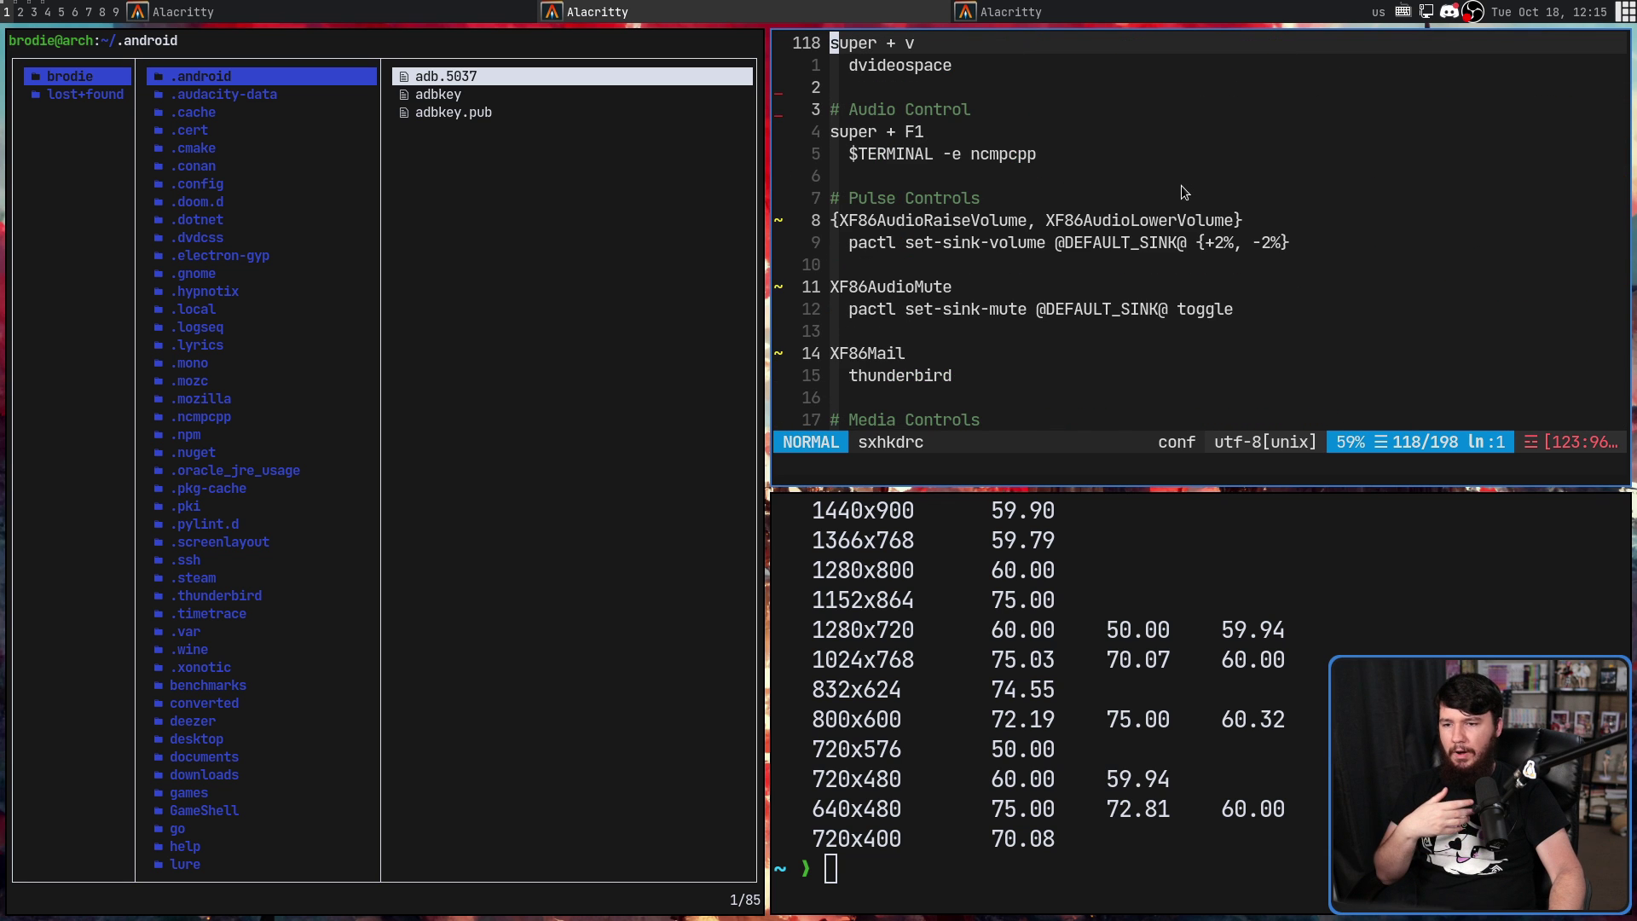
scroll(1184, 192, down, 10)
scroll(1173, 175, down, 3)
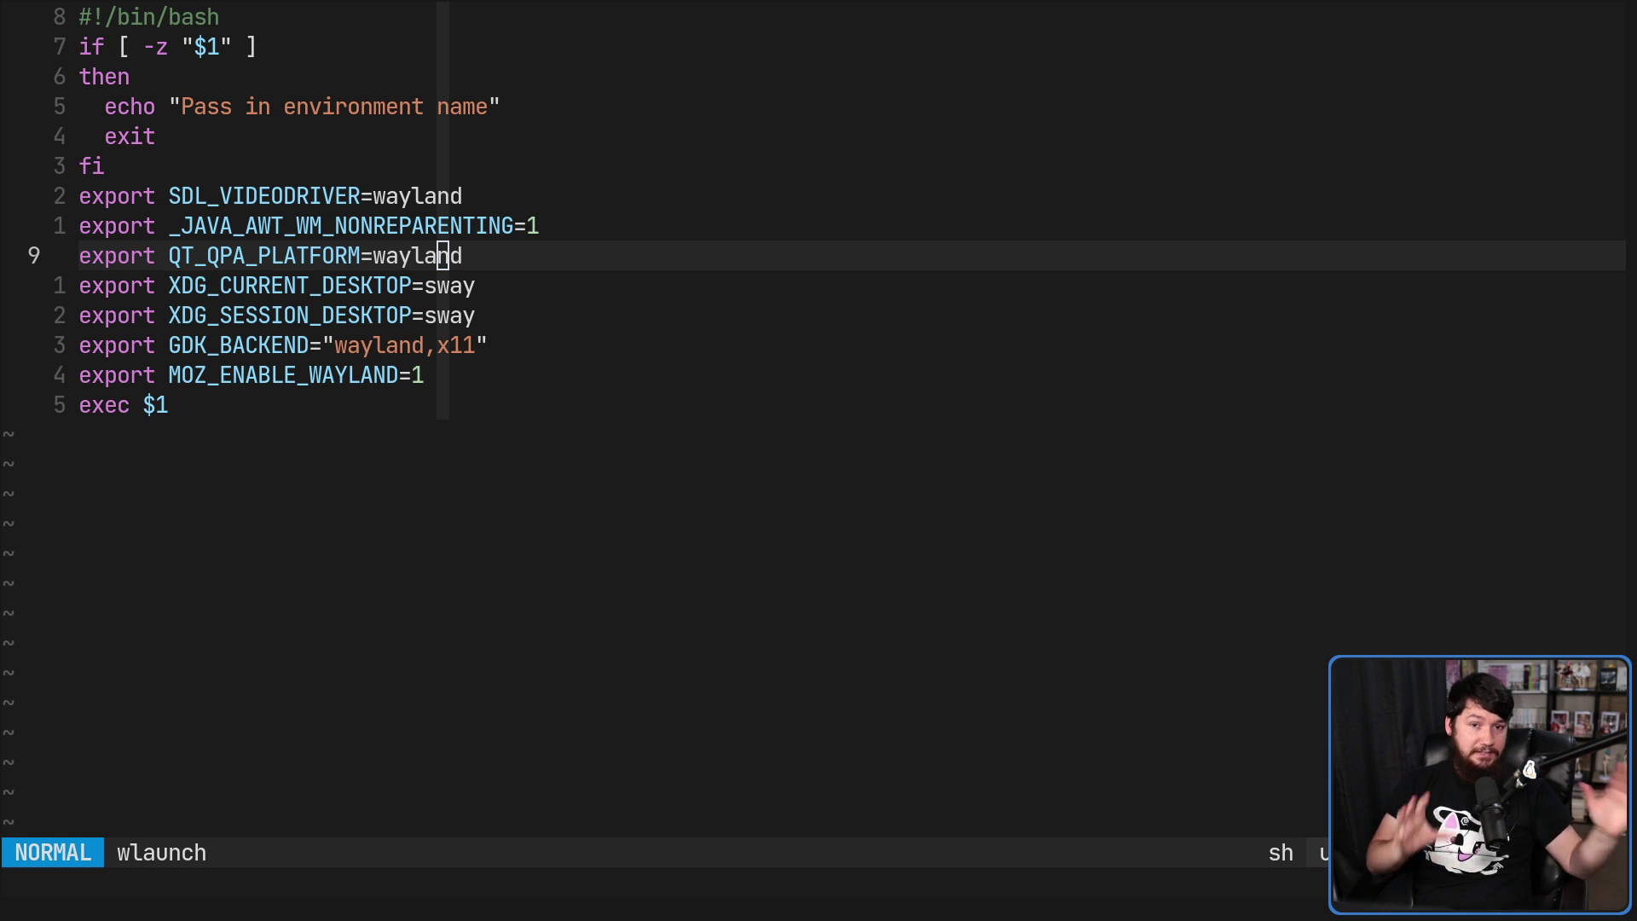
Step: Highlight the export lines from SDL_VIDEODRIVER to MOZ_ENABLE_WAYLAND in the wlaunch script, and move to the end of the exec $1 line
drag(442, 376, 81, 195)
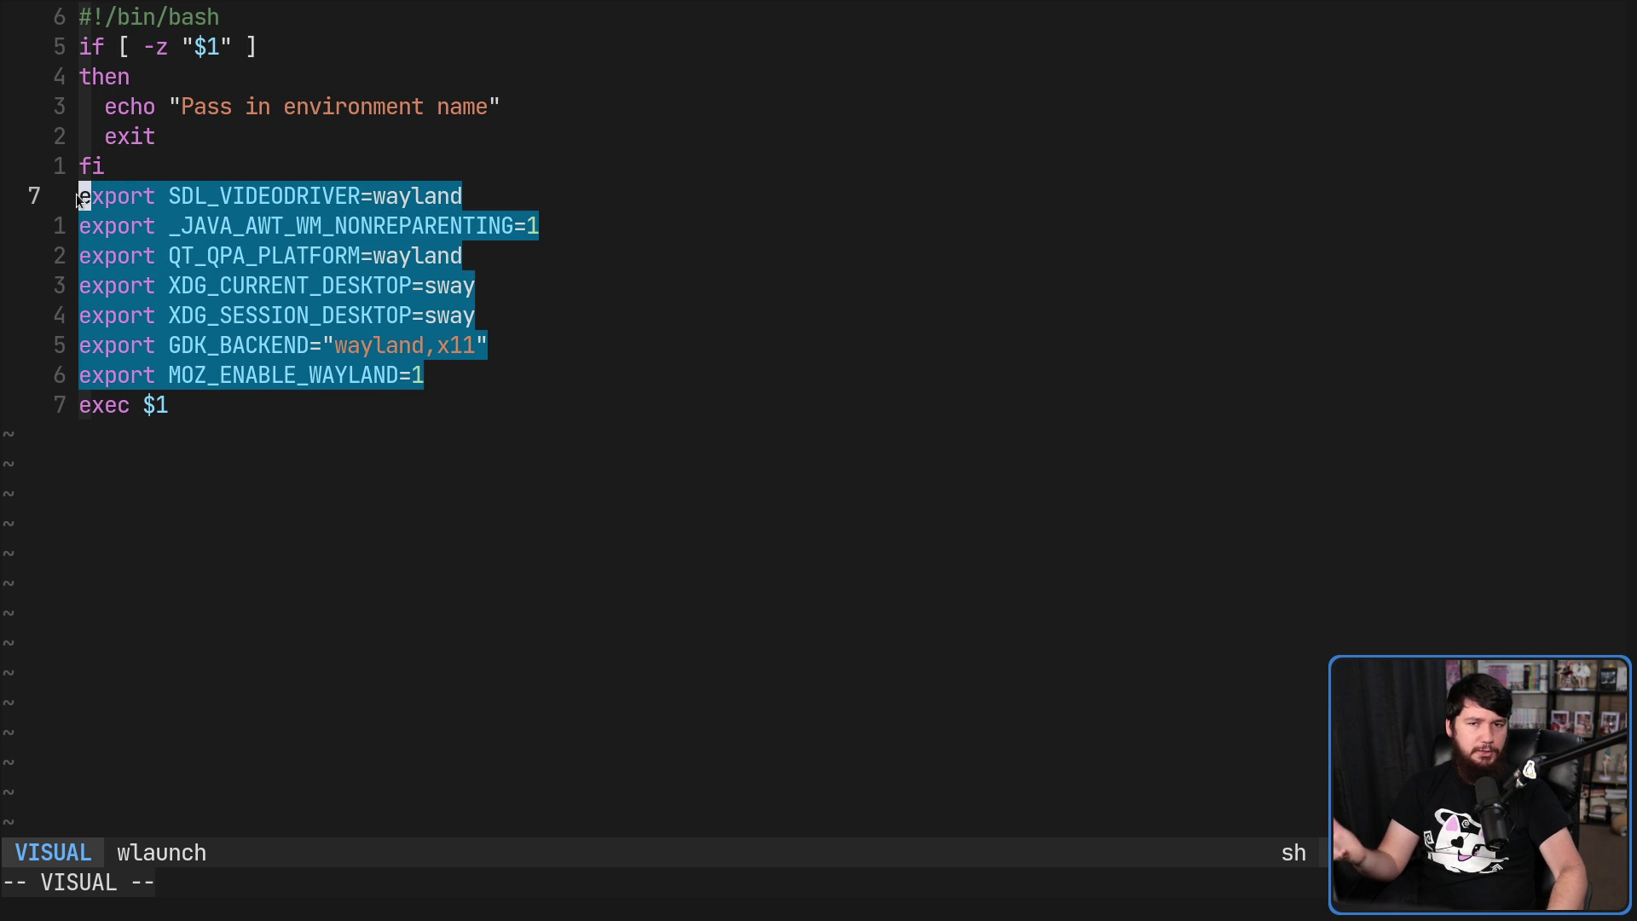
key(Escape)
key(shift+g)
key(dollar)
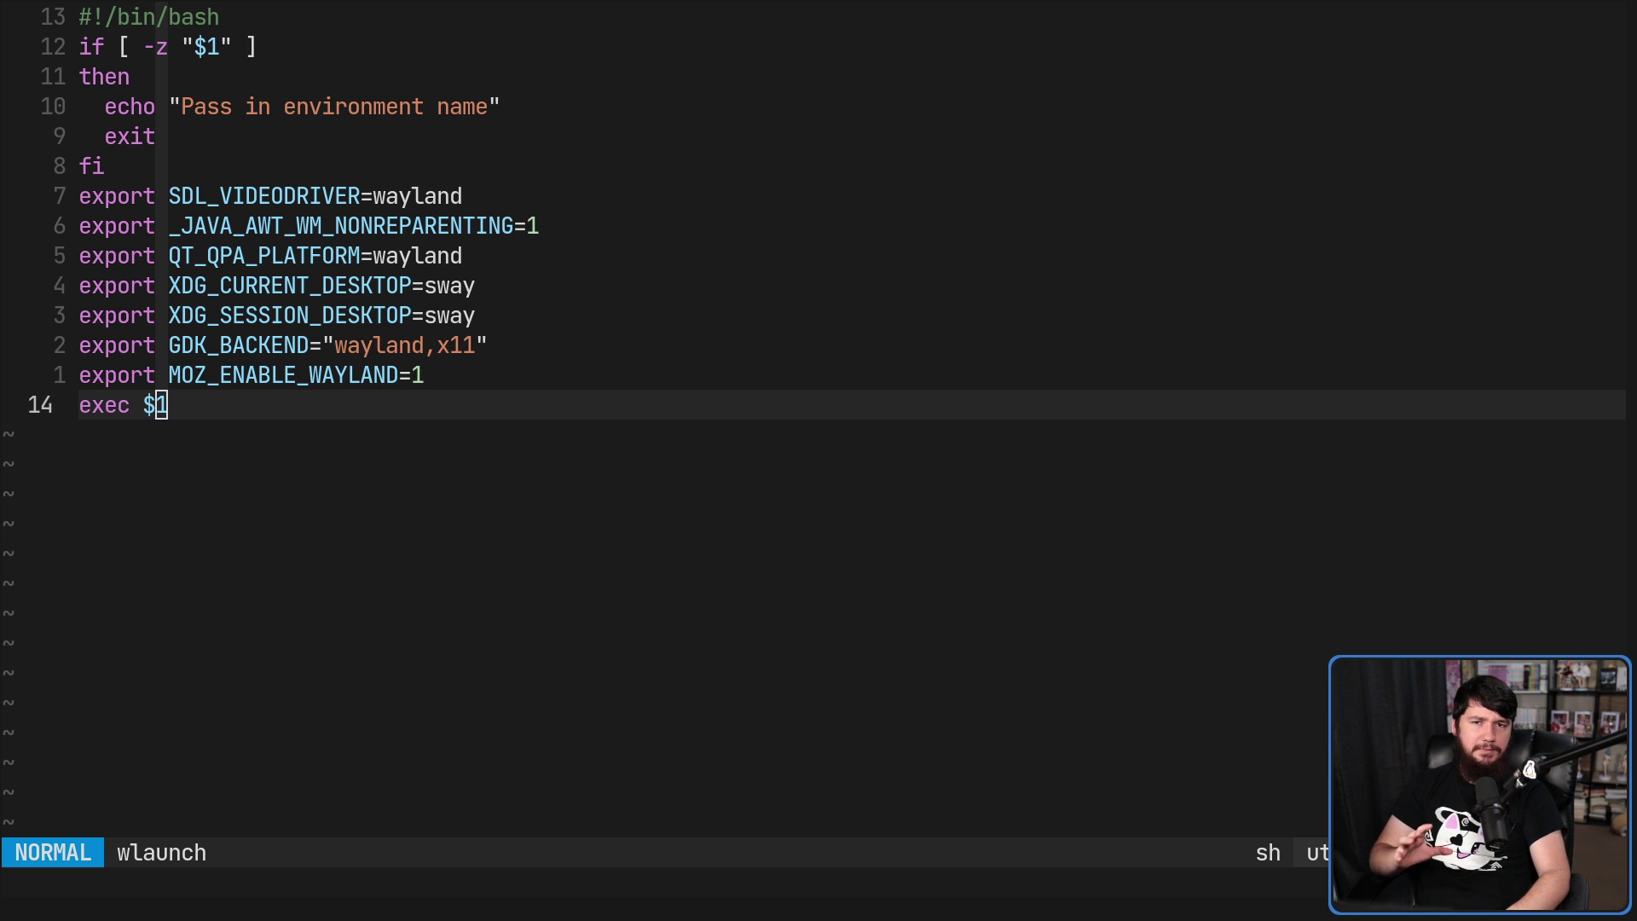
Step: Take the wlaunch editor out of fullscreen and switch to the empty workspace 2
key(super+f)
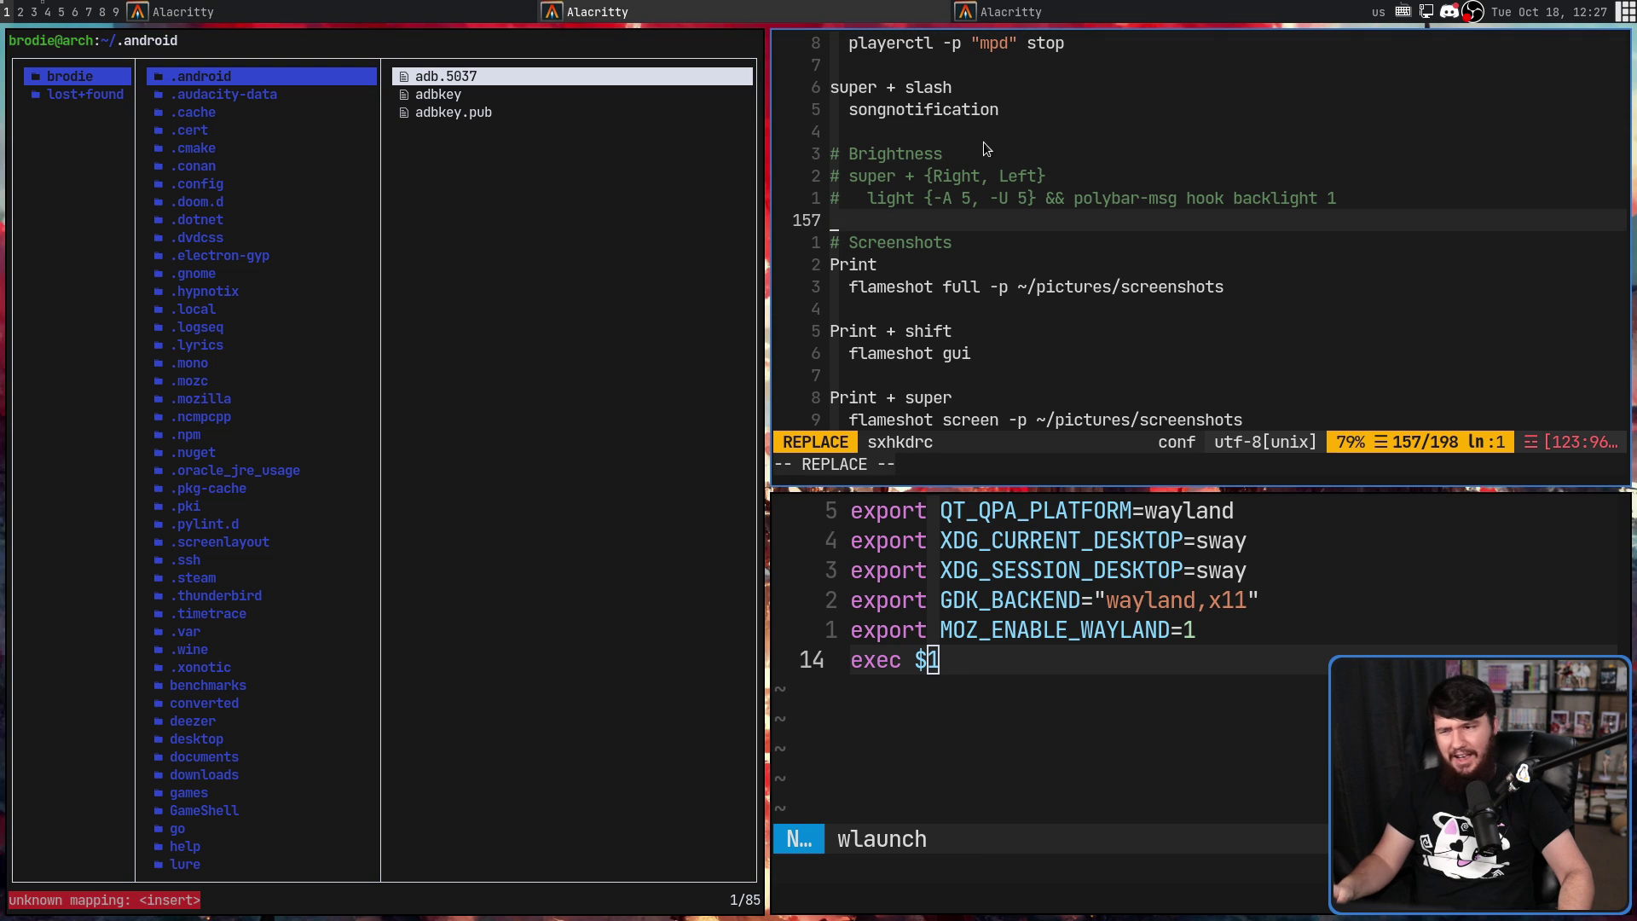
key(super+2)
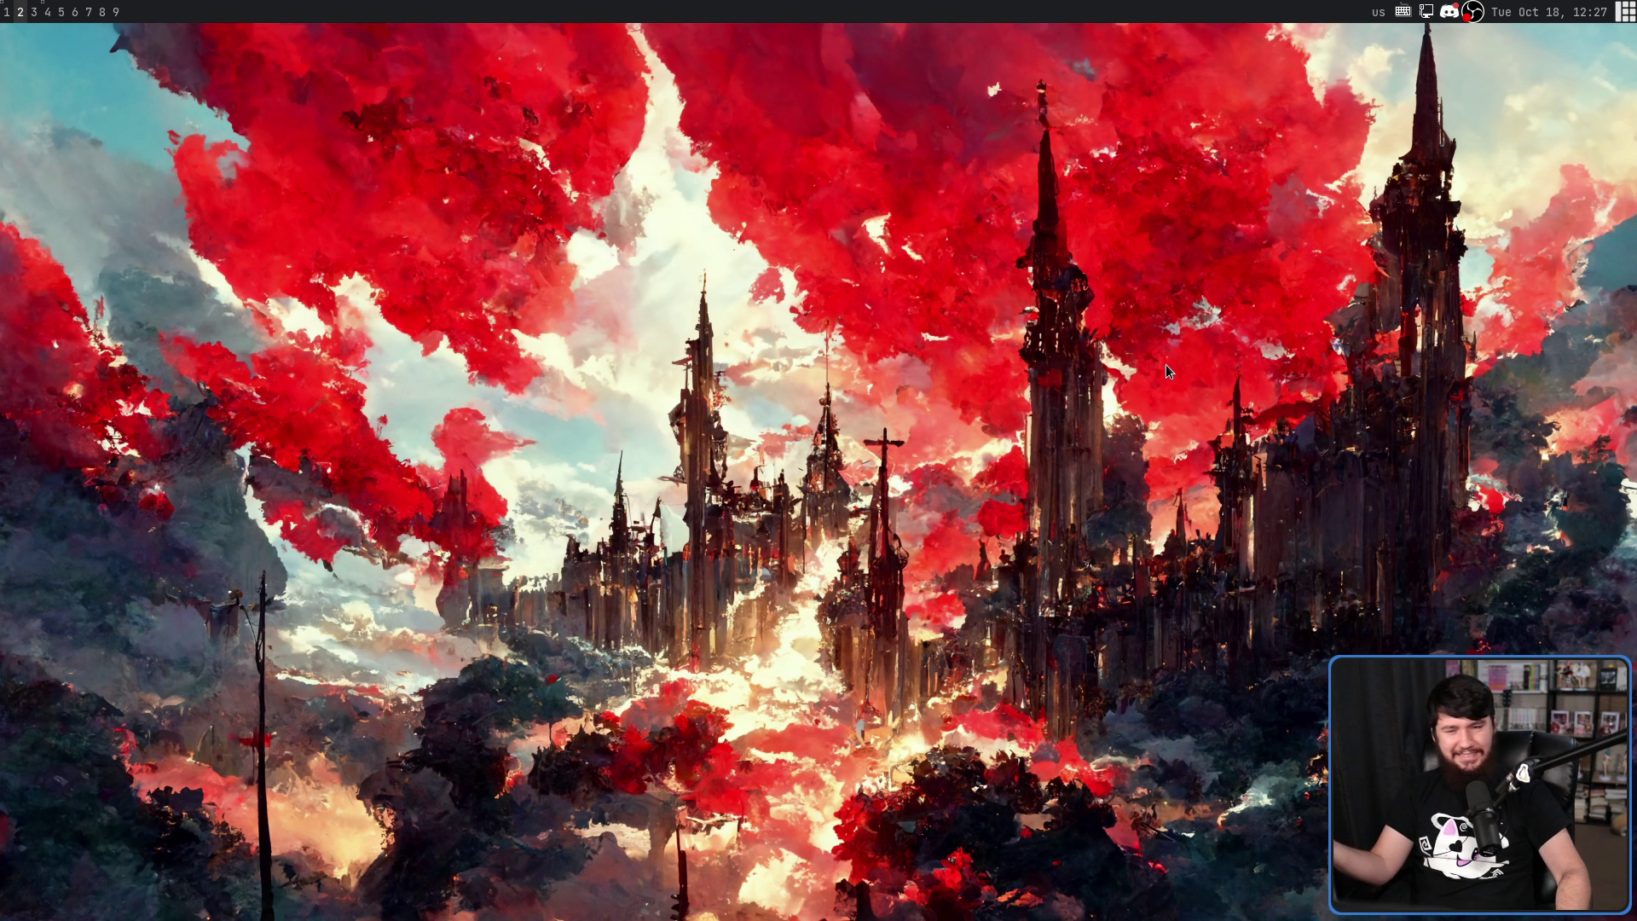